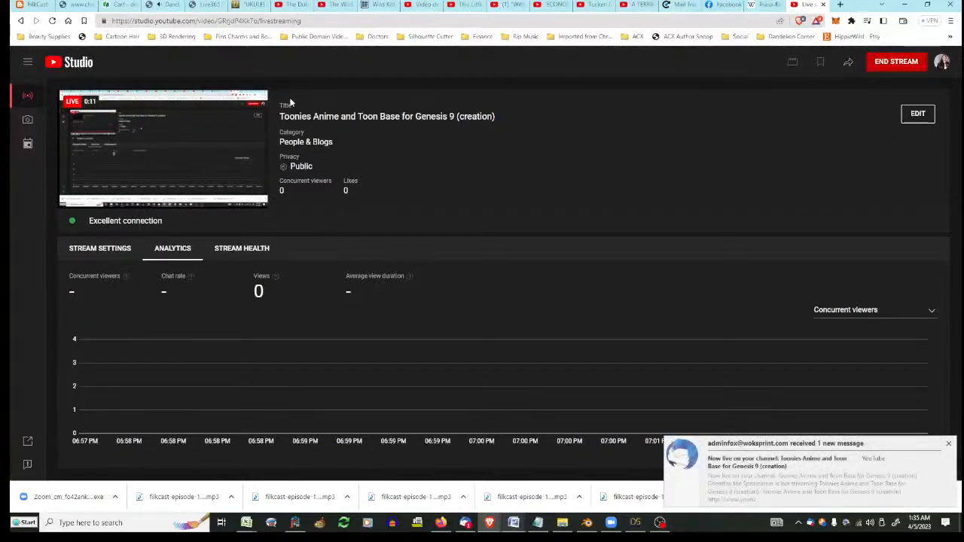
# Step: Dismiss the new-mail notification and switch to the Dandelion Corner web page
pyautogui.click(948, 444)
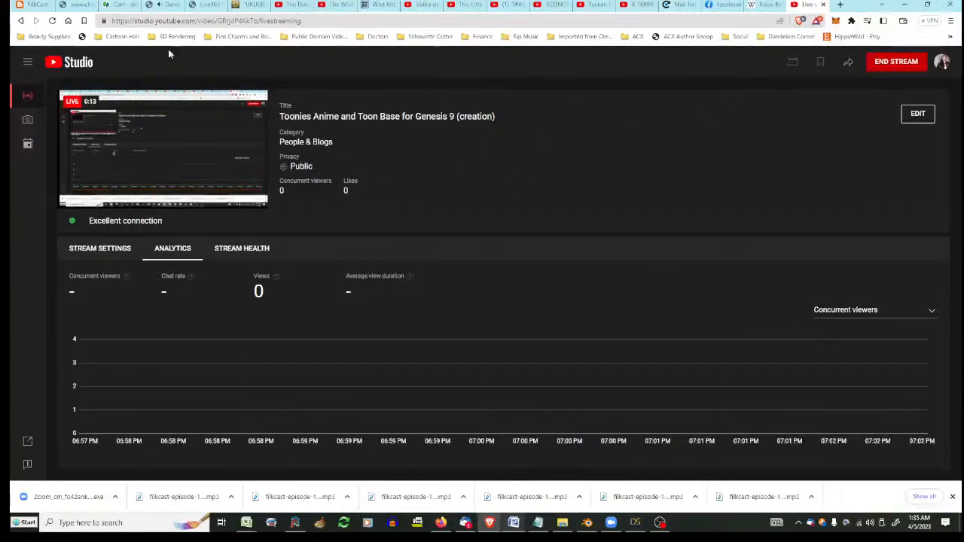
pyautogui.click(170, 5)
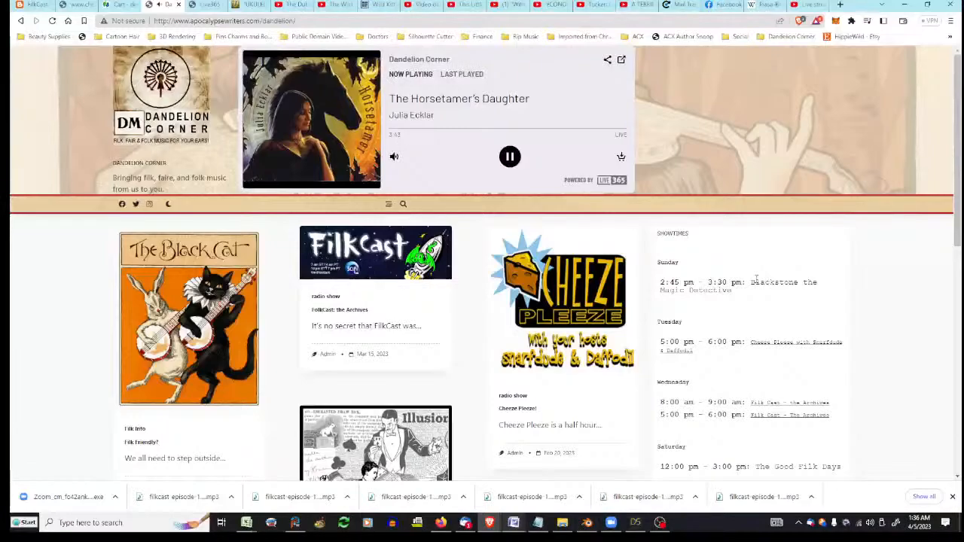
# Step: Switch to DAZ Studio and start exporting the Genesis 9 figure with its left arm raised
pyautogui.moveTo(630, 509)
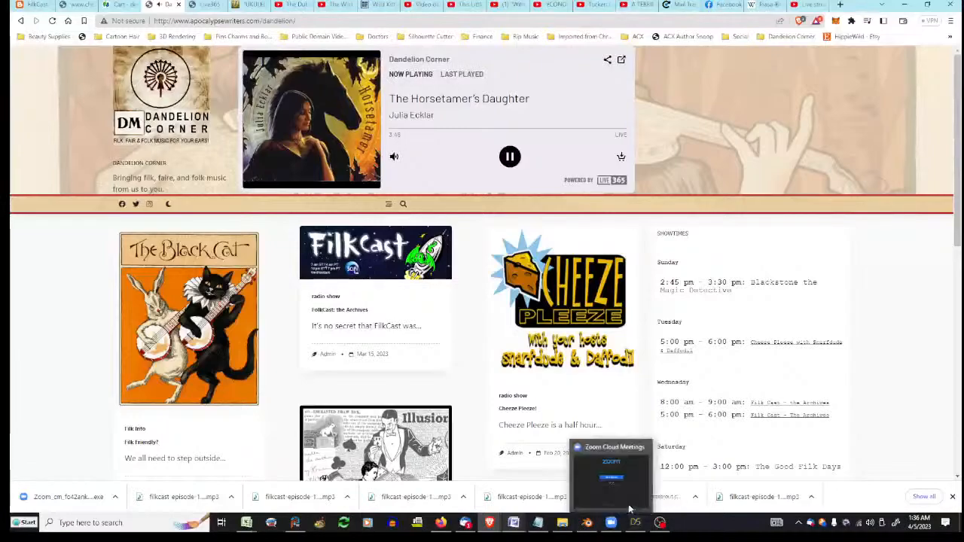
pyautogui.click(633, 527)
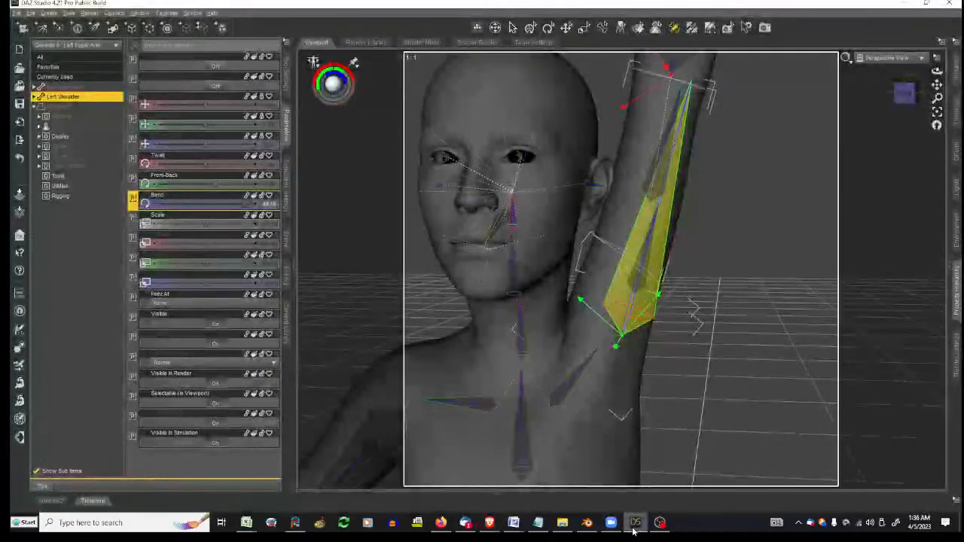
pyautogui.moveTo(905, 99); pyautogui.dragTo(907, 76)
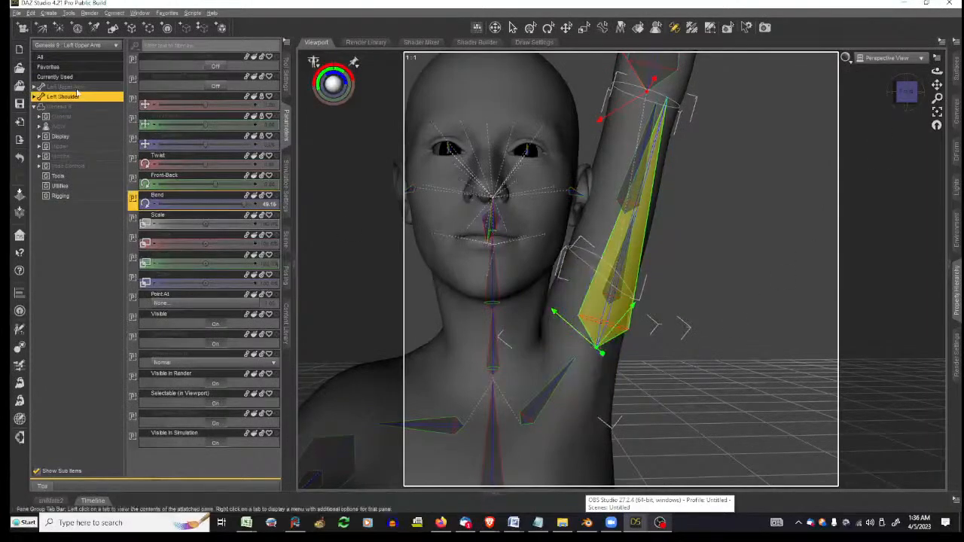
pyautogui.click(16, 13)
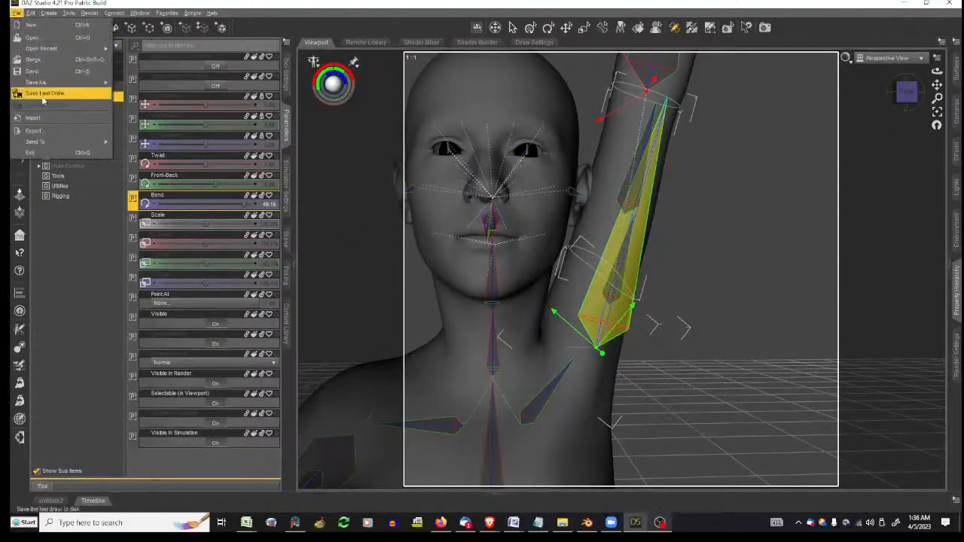
pyautogui.click(44, 130)
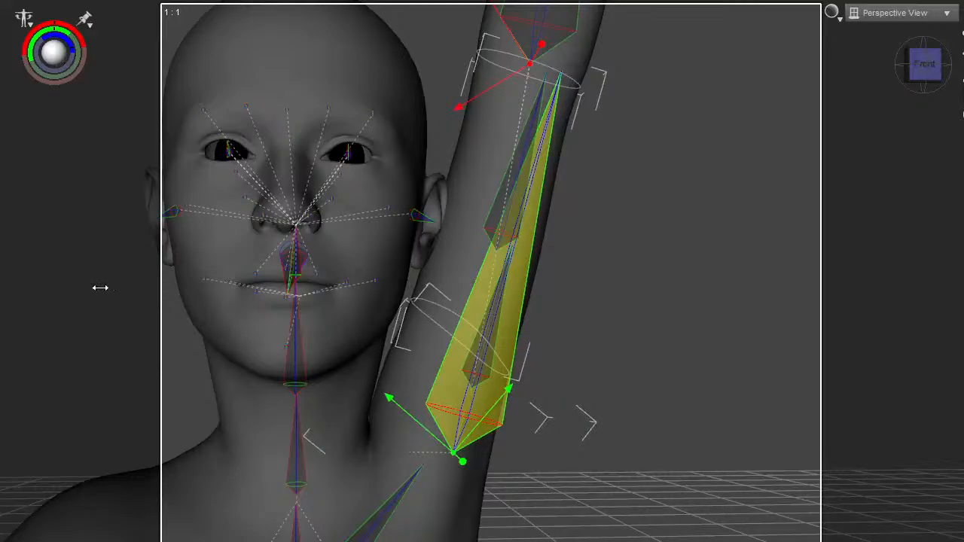
# Step: Examine the raised left arm, shoulder and head of the figure from the front
pyautogui.scroll(-3, 429, 227)
pyautogui.scroll(3, 428, 227)
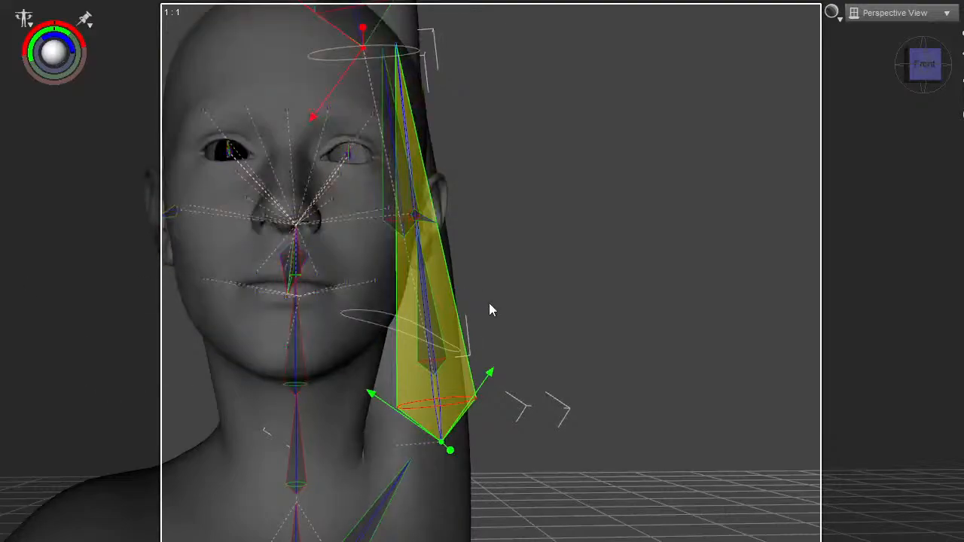
pyautogui.scroll(-3, 516, 291)
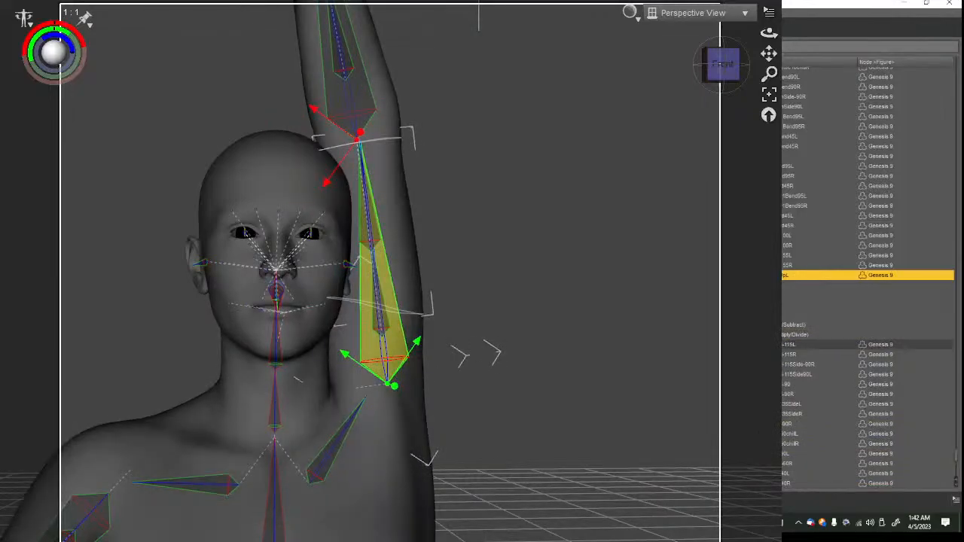
pyautogui.moveTo(1, 519); pyautogui.dragTo(60, 520)
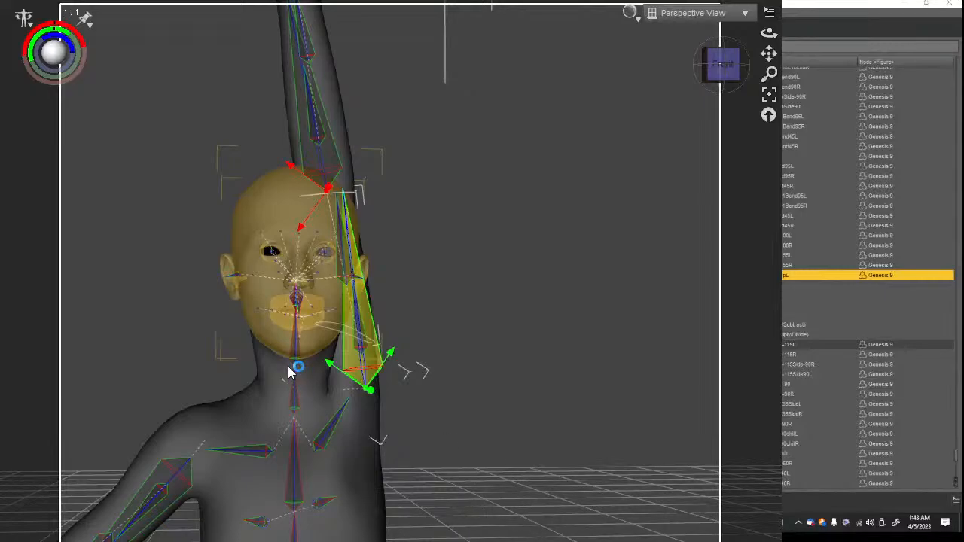
pyautogui.scroll(-2, 266, 312)
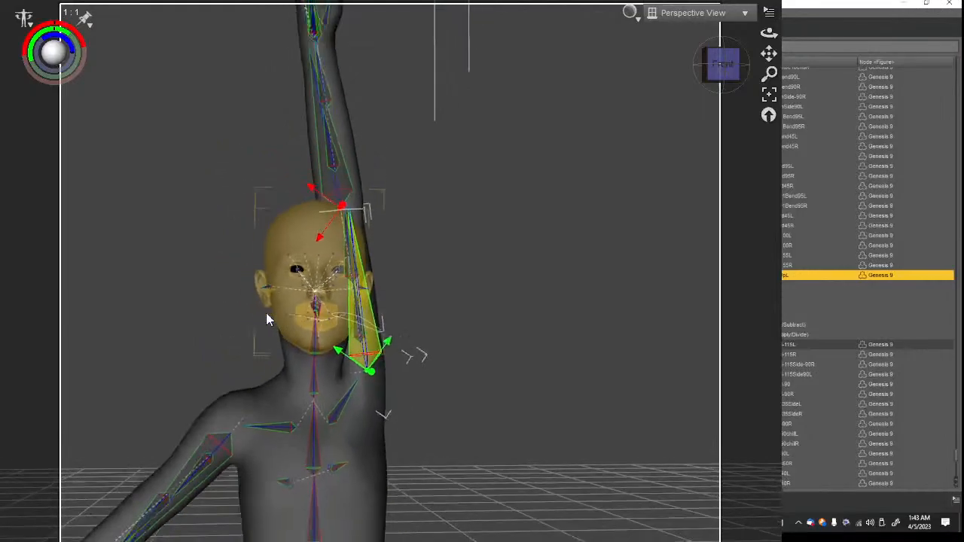
pyautogui.scroll(2, 266, 313)
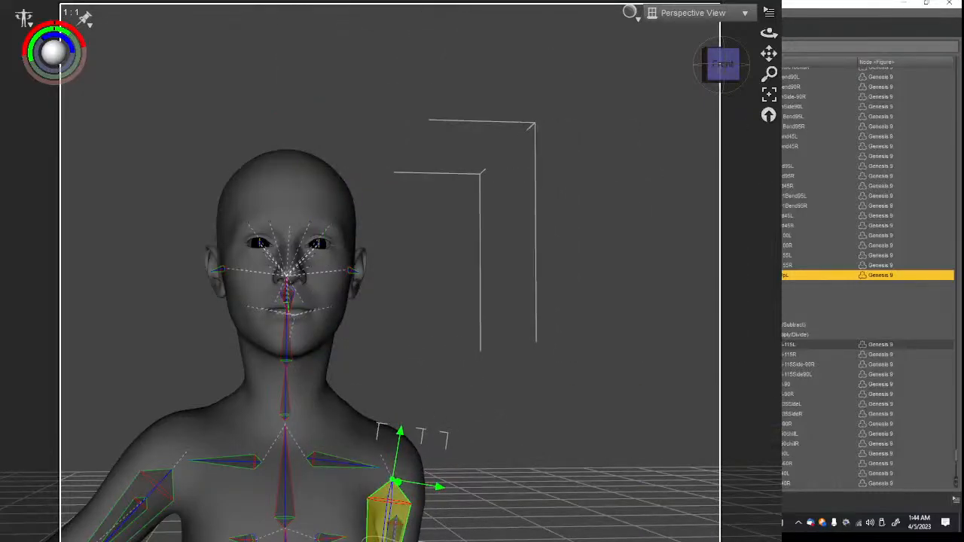
# Step: Undo the last left-arm rotation and pose the right shoulder and upper arm straight up beside the head
pyautogui.hotkey('ctrl', 'z')
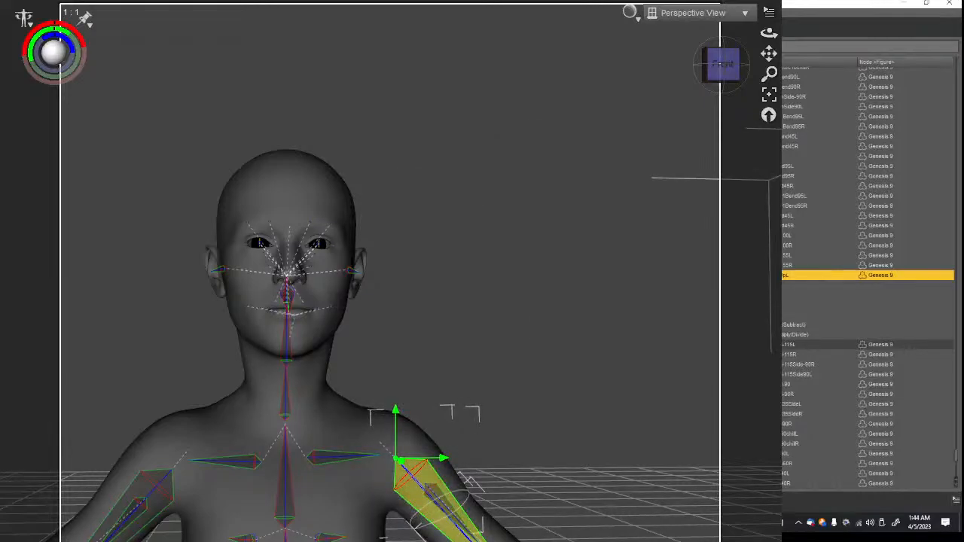
pyautogui.click(238, 462)
pyautogui.click(145, 497)
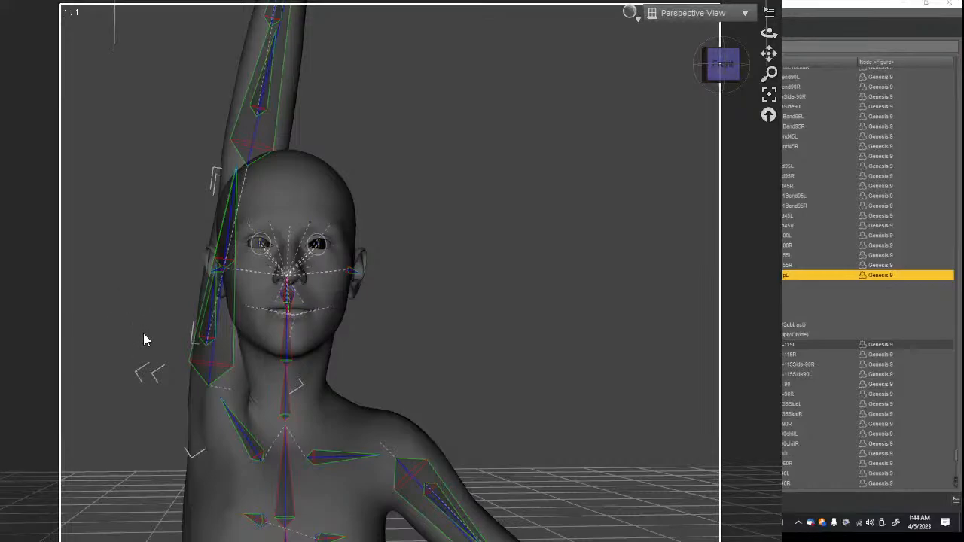
pyautogui.click(191, 397)
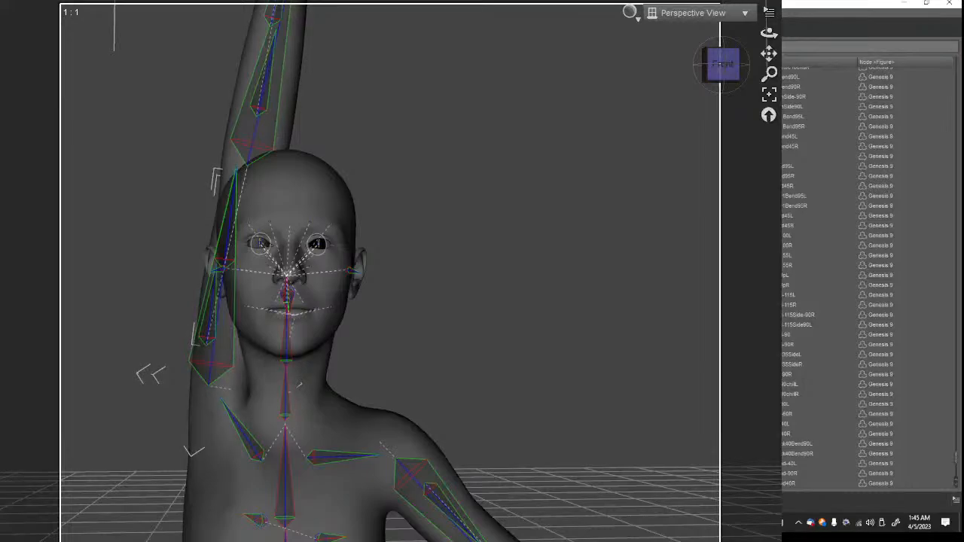
# Step: Edit the new right arm-up property, setting its type to Modifier/Corrective and its colour to green
pyautogui.click(798, 280)
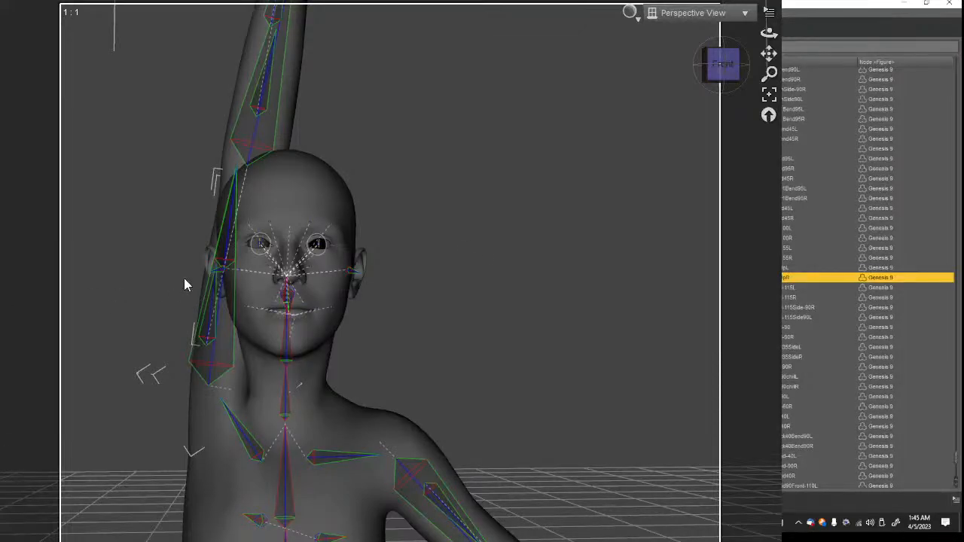
pyautogui.click(873, 134)
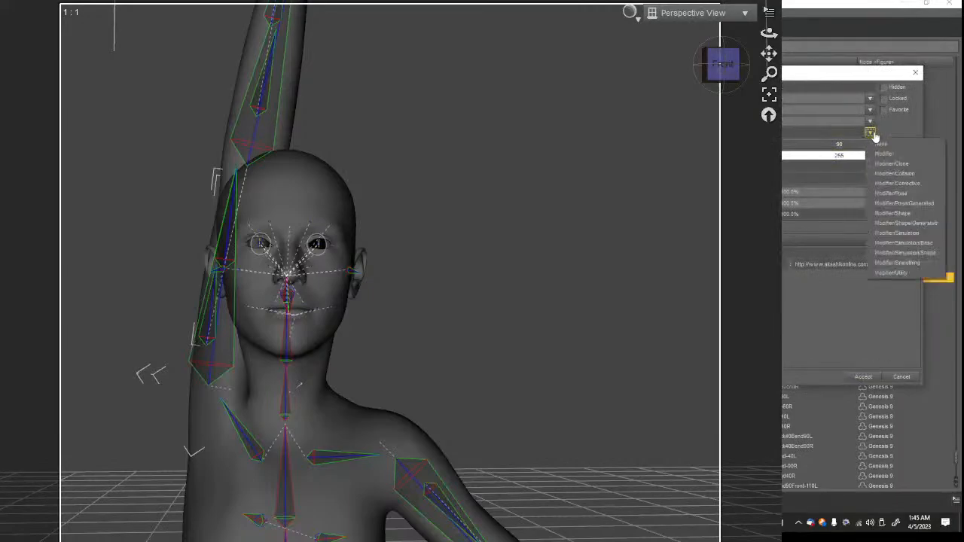
pyautogui.click(922, 184)
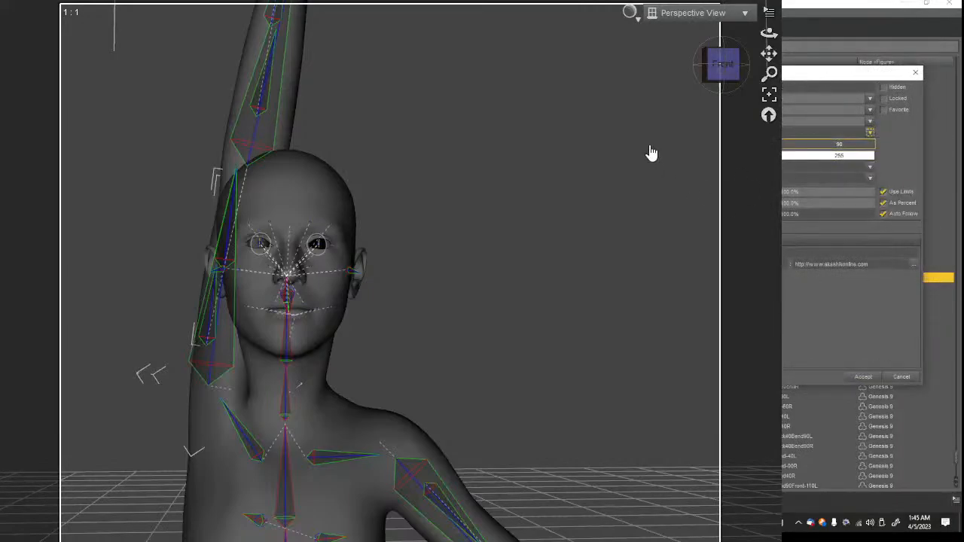
pyautogui.click(833, 302)
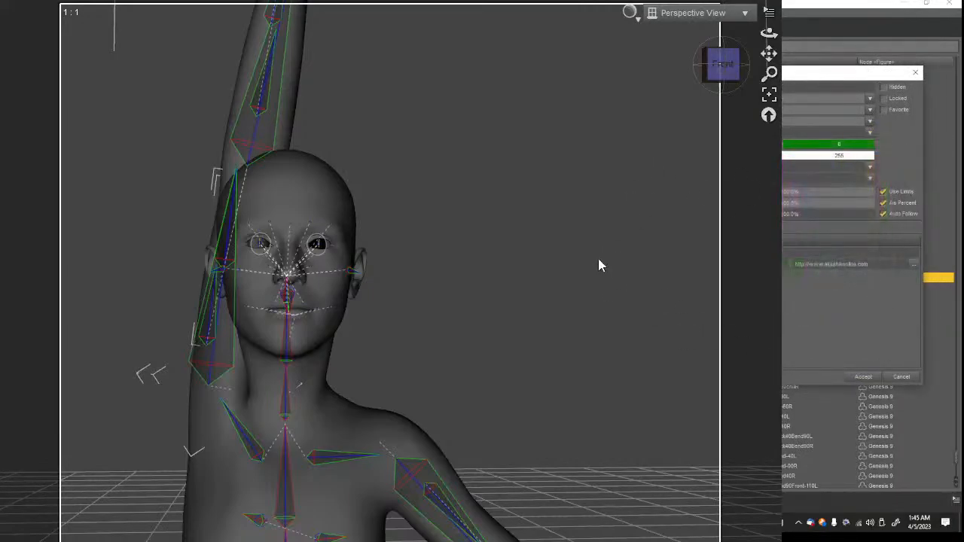
pyautogui.press('Return')
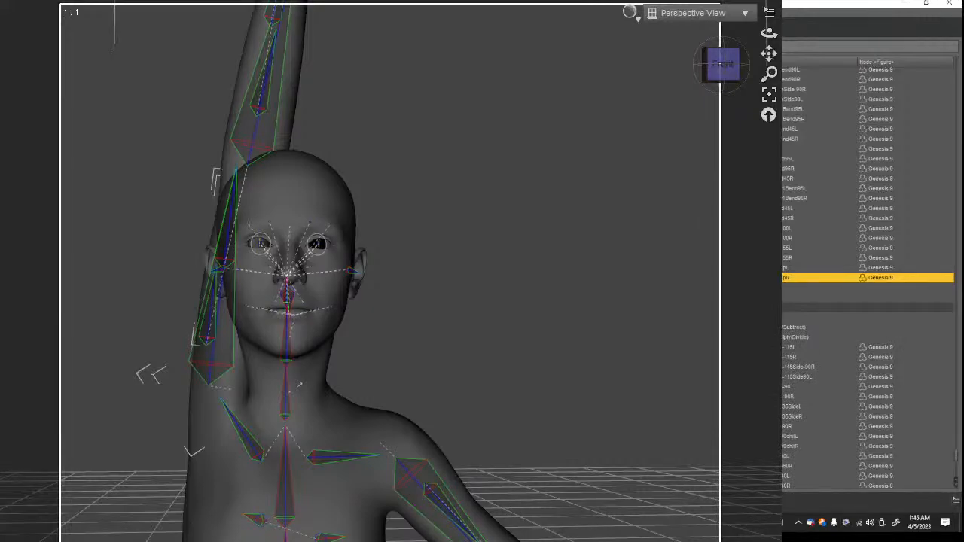
# Step: Add the raised right arm's pose properties to the corrective's Add/Subtract stage
pyautogui.moveTo(195, 392); pyautogui.dragTo(725, 430)
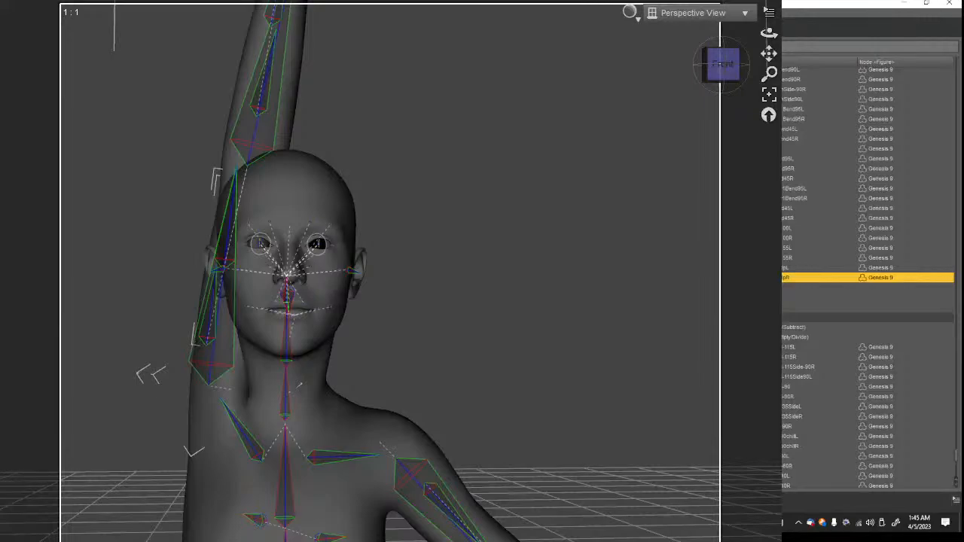
pyautogui.moveTo(219, 390); pyautogui.dragTo(705, 447)
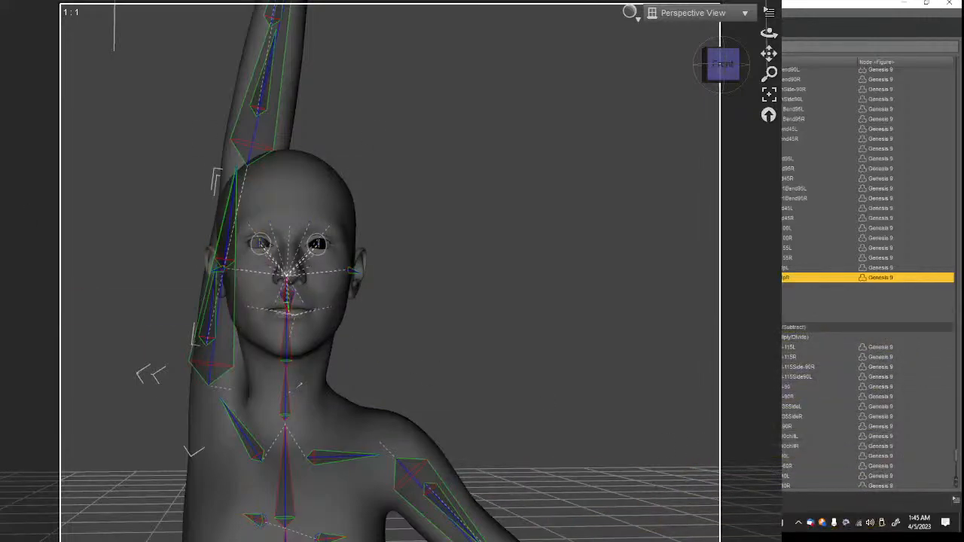
pyautogui.moveTo(500, 387); pyautogui.dragTo(746, 434)
pyautogui.moveTo(369, 399); pyautogui.dragTo(713, 438)
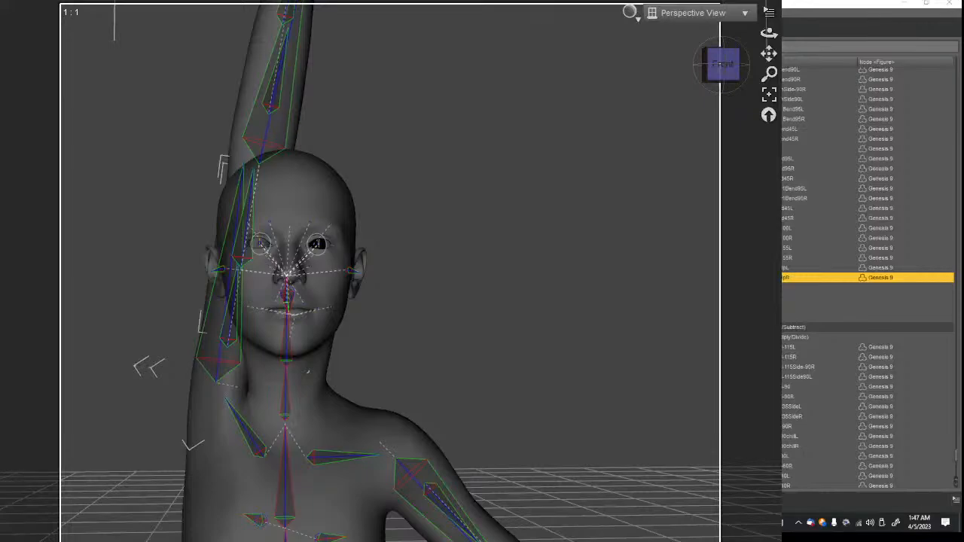
# Step: Rotate the raised right arm closer to the head and check the pose from the front and side
pyautogui.moveTo(219, 377); pyautogui.dragTo(226, 370)
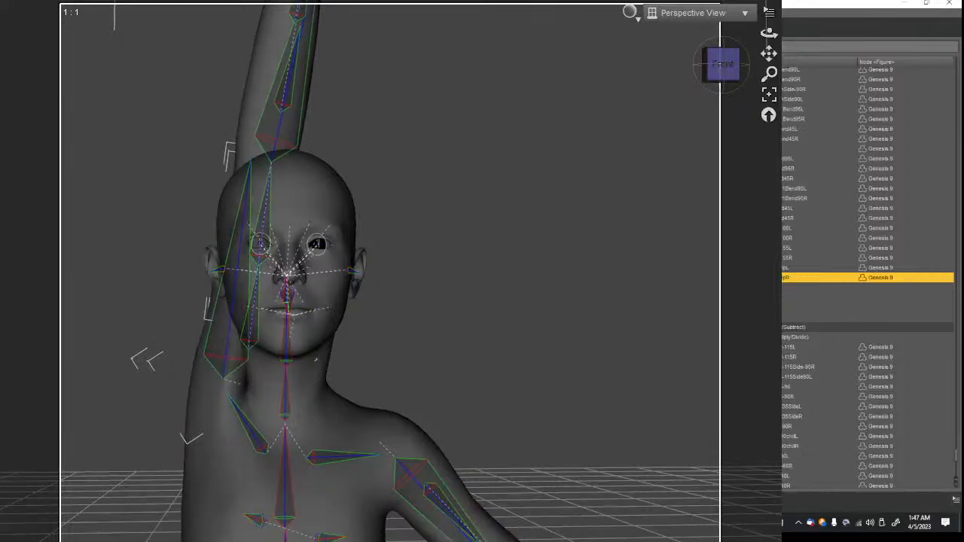
pyautogui.scroll(-6, 376, 185)
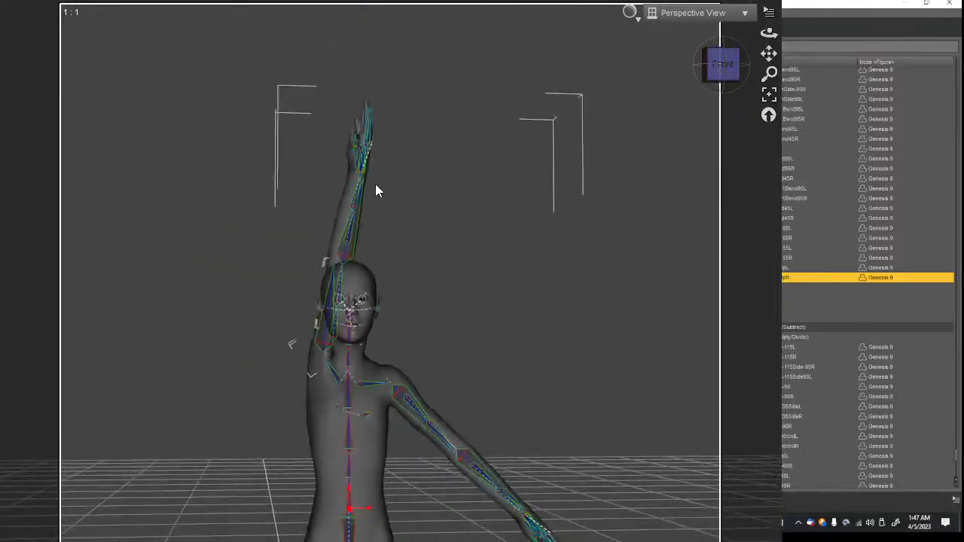
pyautogui.scroll(4, 375, 185)
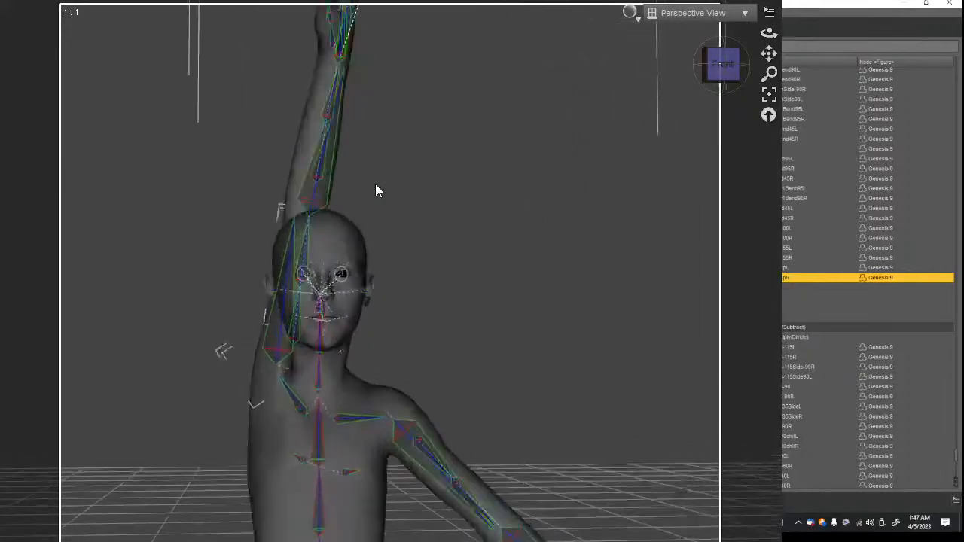
pyautogui.click(633, 364)
pyautogui.moveTo(931, 81); pyautogui.dragTo(873, 79)
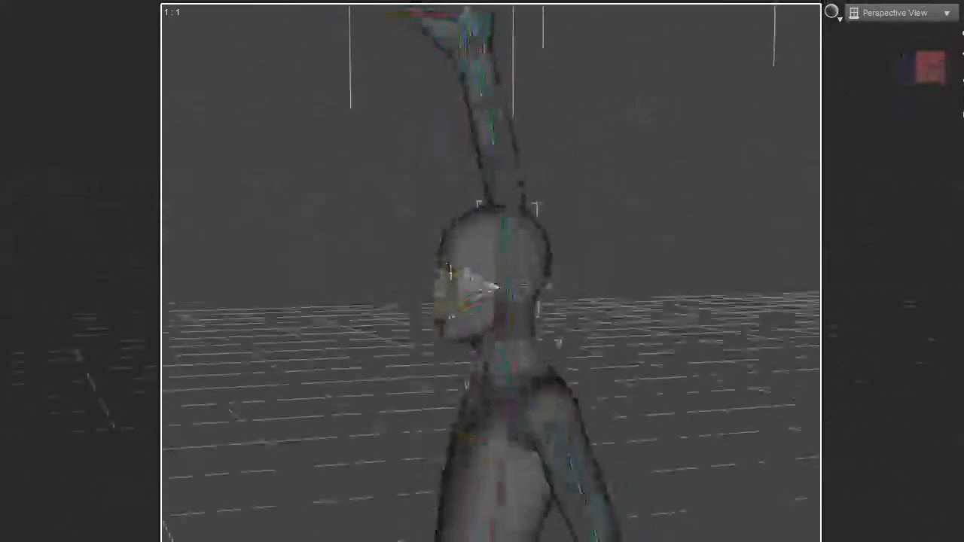
pyautogui.moveTo(960, 54); pyautogui.dragTo(960, 98)
pyautogui.moveTo(930, 69)
pyautogui.mouseDown()
pyautogui.moveTo(951, 92)
pyautogui.moveTo(962, 87)
pyautogui.moveTo(928, 60)
pyautogui.mouseUp()
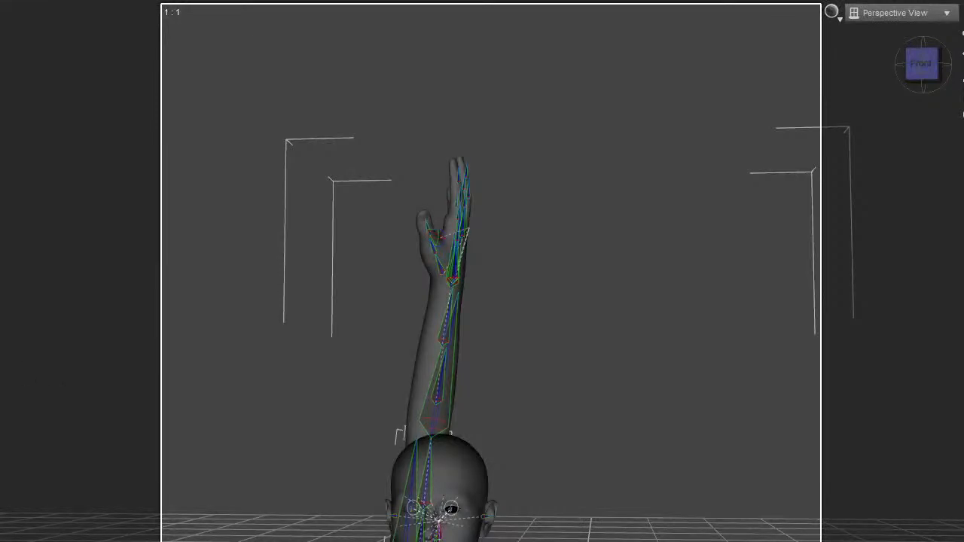
# Step: Undo the right arm's raised pose
pyautogui.hotkey('ctrl', 'z')
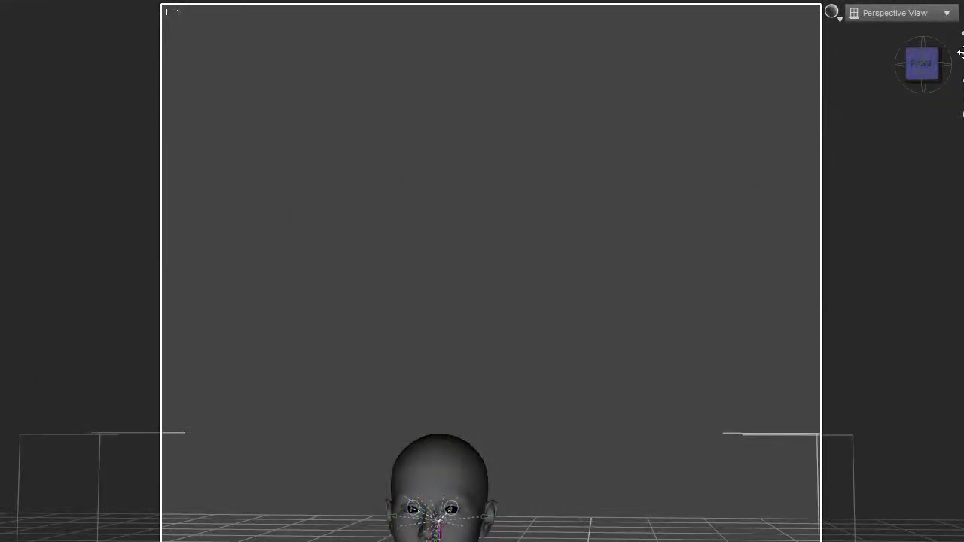
pyautogui.moveTo(961, 54); pyautogui.dragTo(962, 1)
pyautogui.scroll(-5, 512, 263)
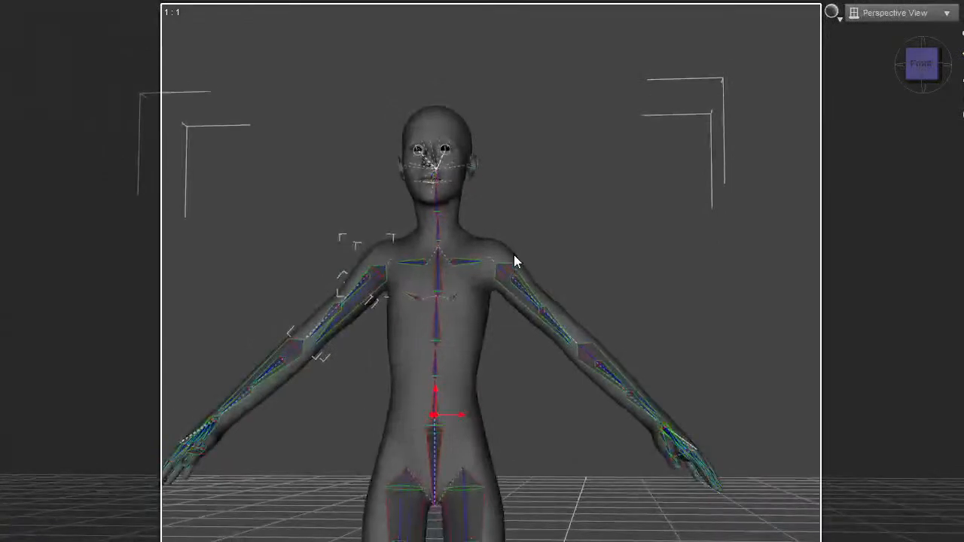
# Step: Examine the figure's arm poses from above, the front and the back
pyautogui.moveTo(922, 68); pyautogui.dragTo(920, 92)
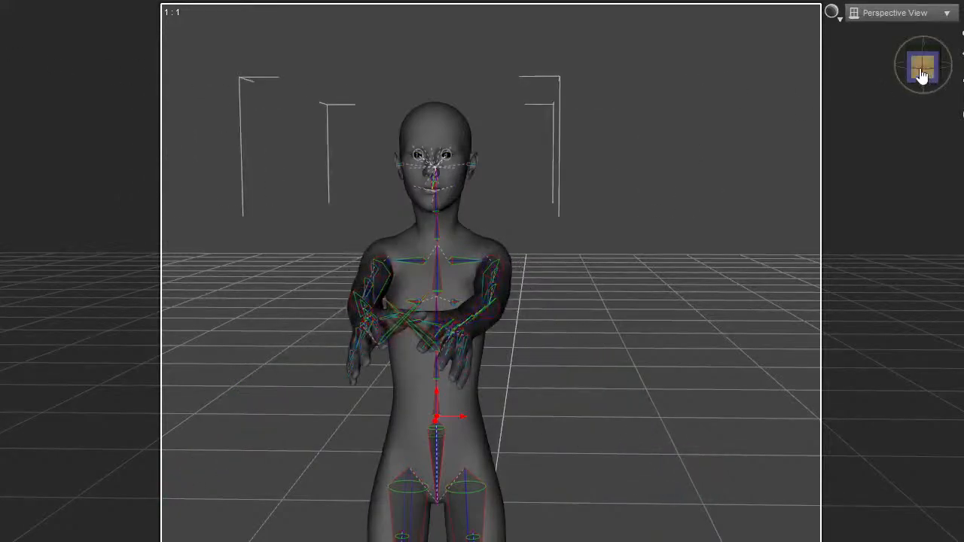
pyautogui.moveTo(923, 76); pyautogui.dragTo(925, 111)
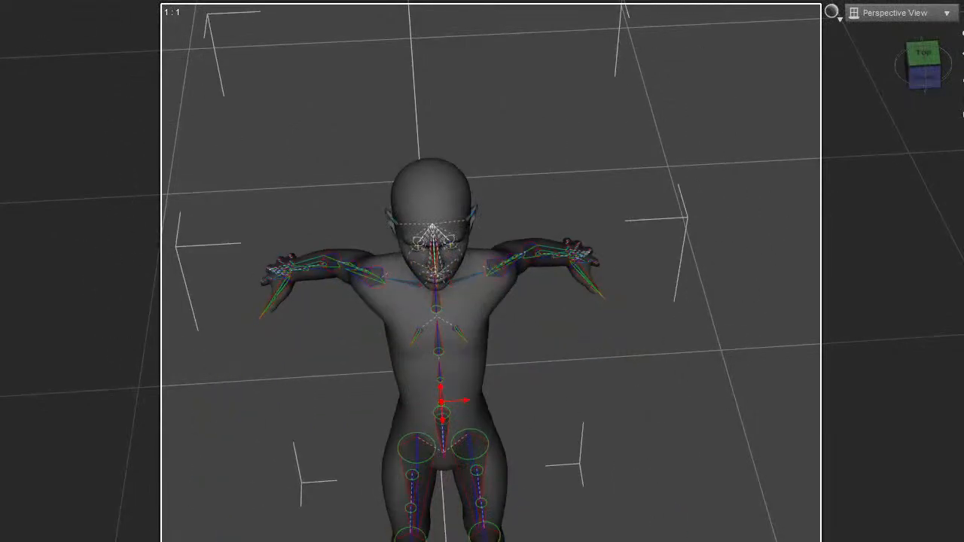
pyautogui.click(927, 78)
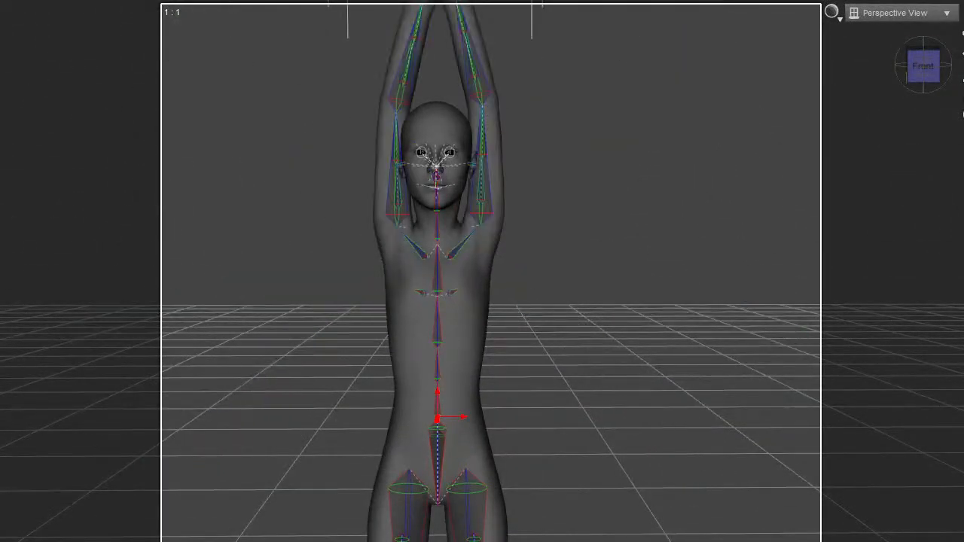
pyautogui.scroll(5, 638, 79)
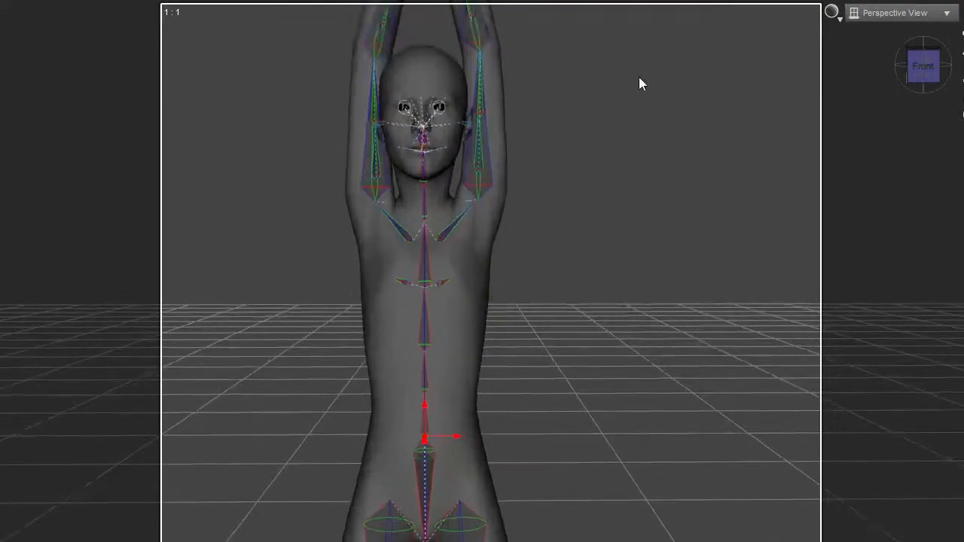
pyautogui.moveTo(960, 52); pyautogui.dragTo(961, 162)
pyautogui.moveTo(929, 71); pyautogui.dragTo(866, 69)
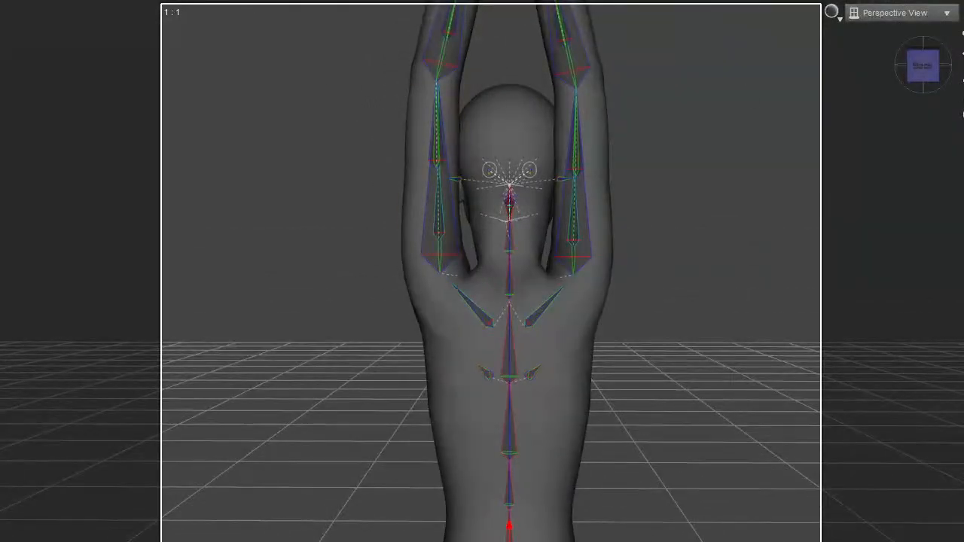
# Step: Undo the figure's raised-arm pose and check the shoulders from the front and side
pyautogui.hotkey('ctrl', 'z')
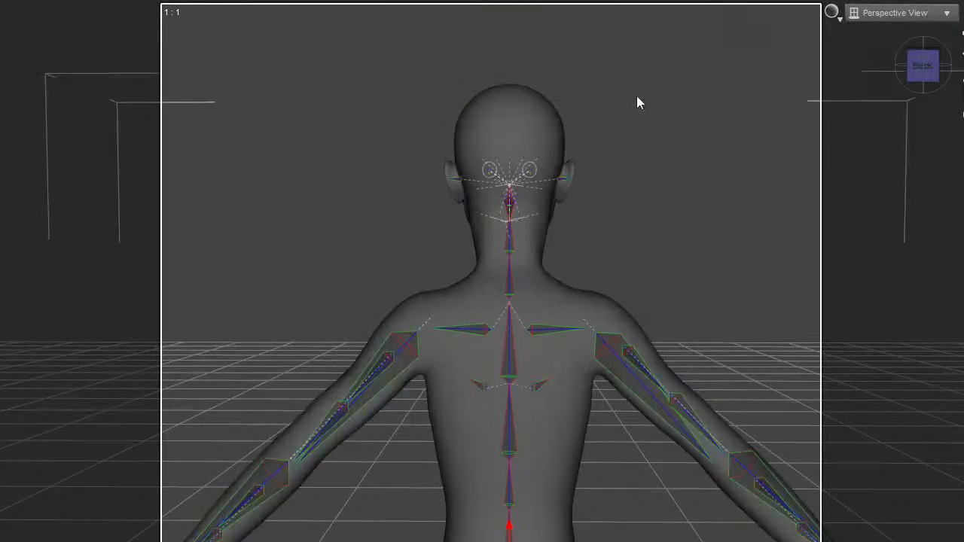
pyautogui.moveTo(929, 84); pyautogui.dragTo(837, 86)
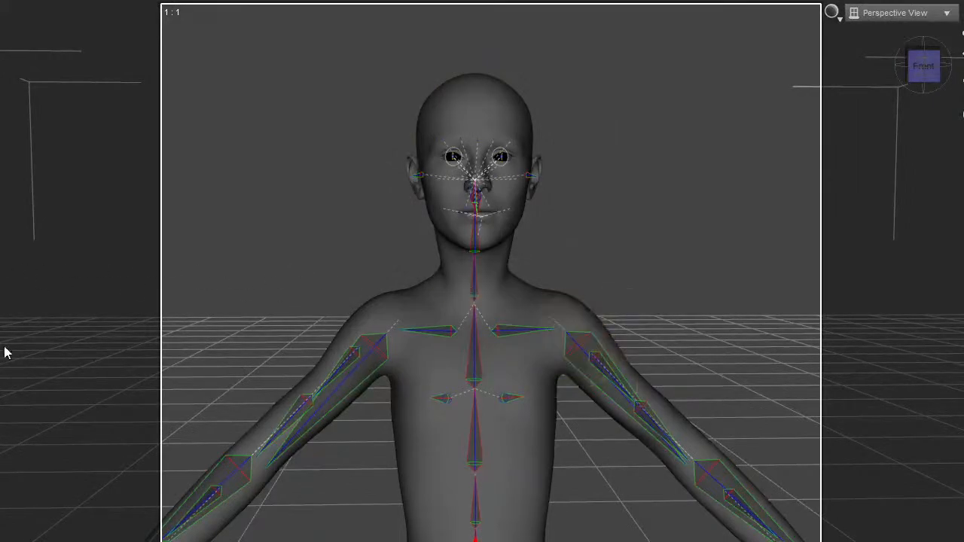
pyautogui.click(932, 79)
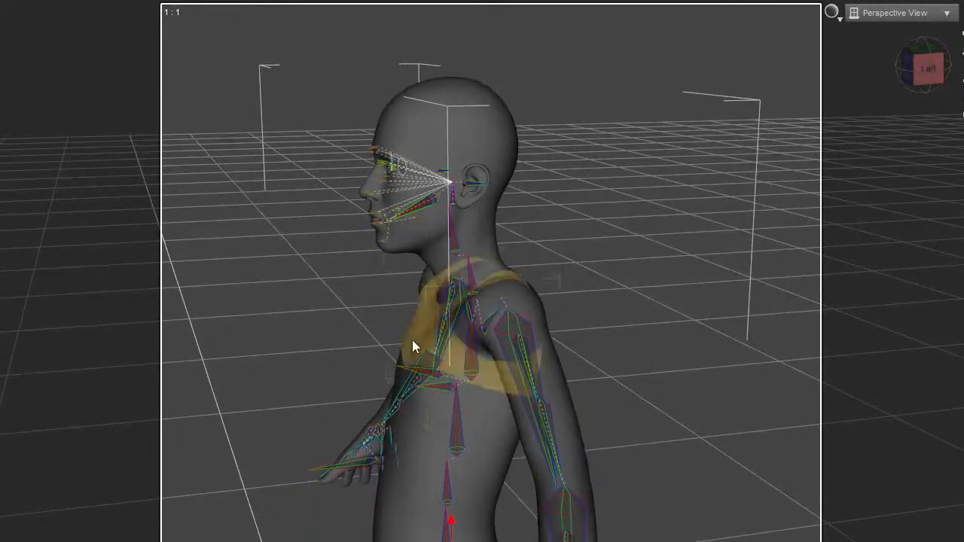
pyautogui.click(926, 94)
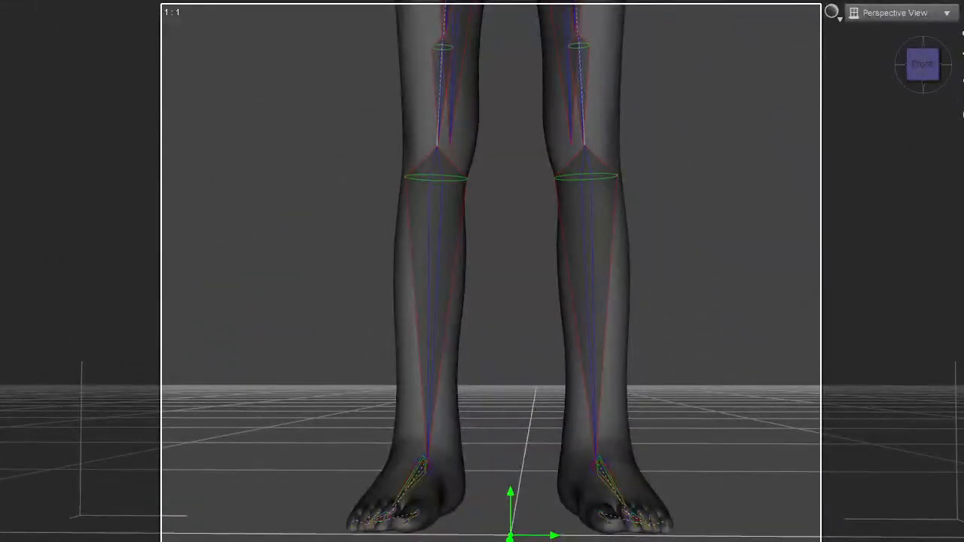
# Step: Try bending the big toe of the left foot, viewed from the front and slightly above, and undo the bend
pyautogui.click(382, 3)
pyautogui.click(922, 64)
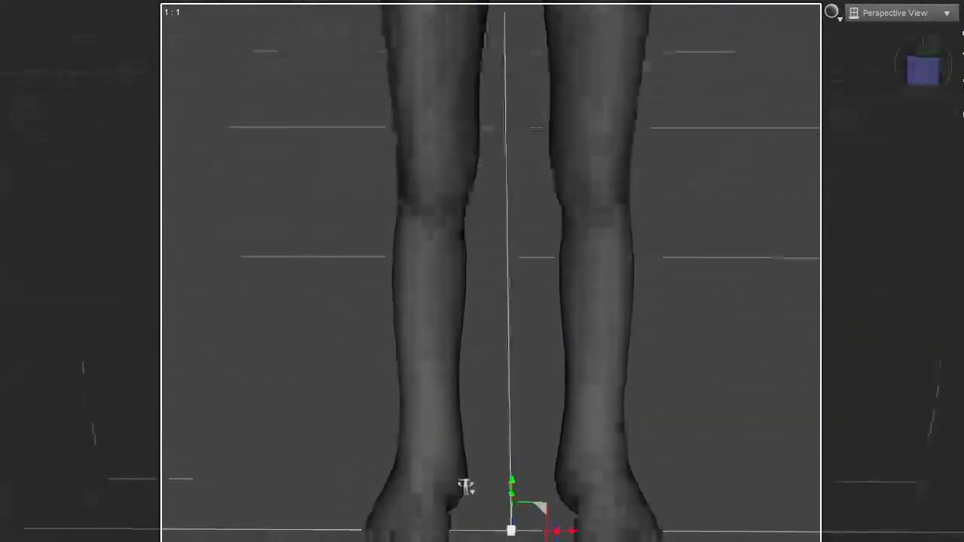
pyautogui.moveTo(963, 54); pyautogui.dragTo(947, 4)
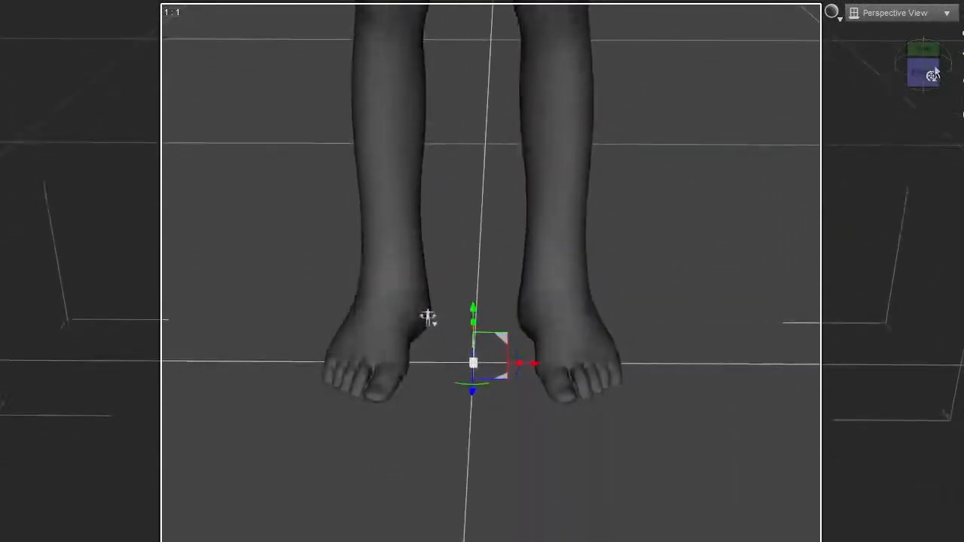
pyautogui.moveTo(0, 68); pyautogui.dragTo(0, 85)
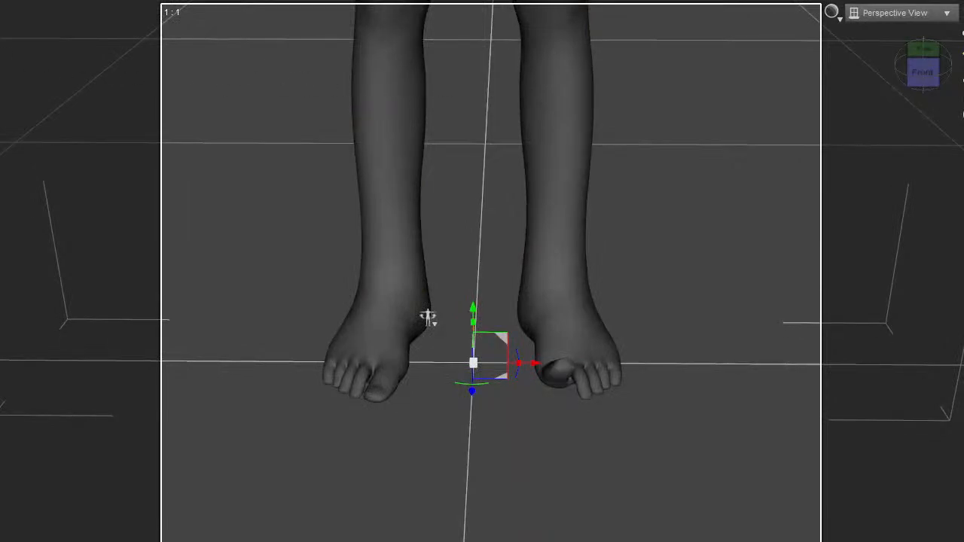
pyautogui.hotkey('ctrl', 'z')
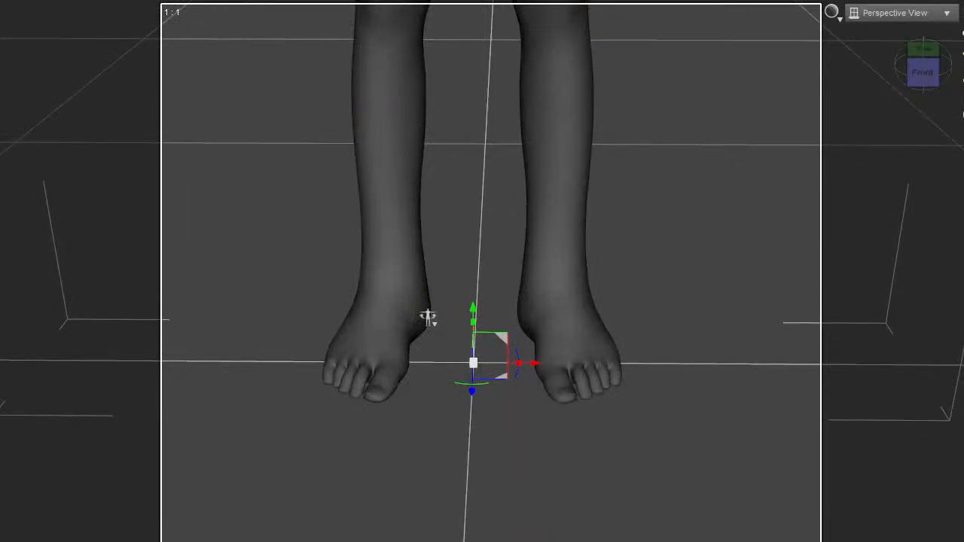
# Step: Point the left foot downward and check the ankle's deformation from the front and the left side
pyautogui.moveTo(0, 110); pyautogui.dragTo(40, 110)
pyautogui.moveTo(926, 83); pyautogui.dragTo(922, 90)
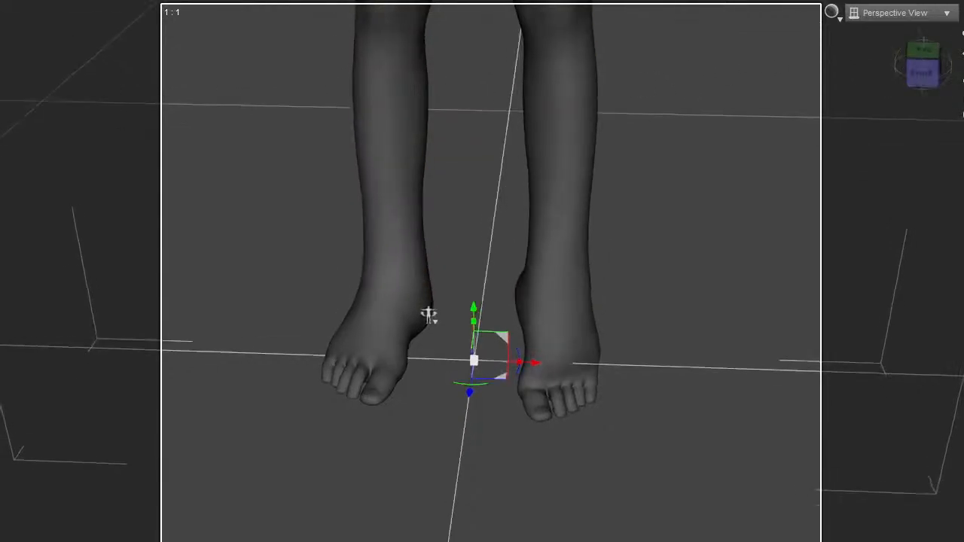
pyautogui.moveTo(428, 314)
pyautogui.mouseDown(button='middle')
pyautogui.moveTo(454, 310)
pyautogui.moveTo(464, 329)
pyautogui.moveTo(456, 335)
pyautogui.moveTo(429, 318)
pyautogui.mouseUp(button='middle')
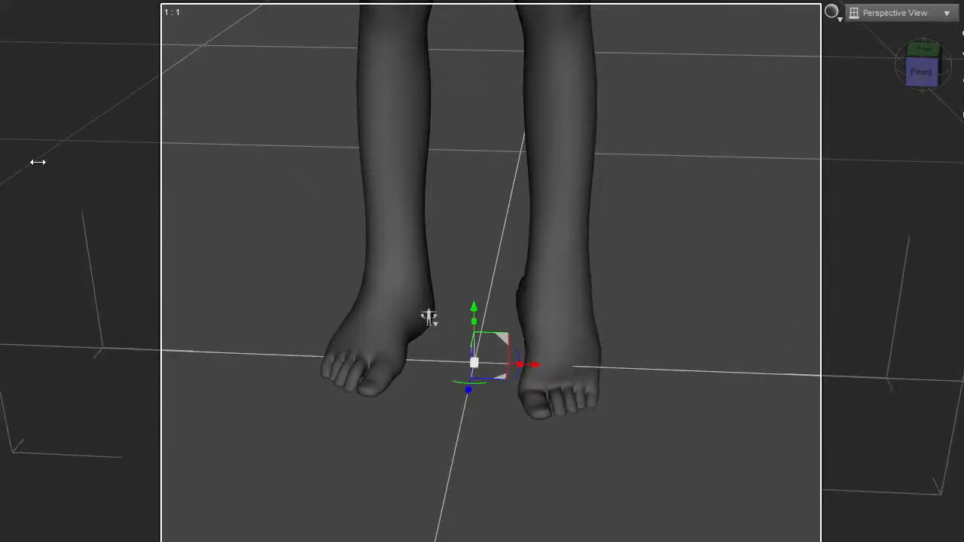
pyautogui.moveTo(742, 380); pyautogui.dragTo(669, 364, button='middle')
pyautogui.scroll(8, 668, 365)
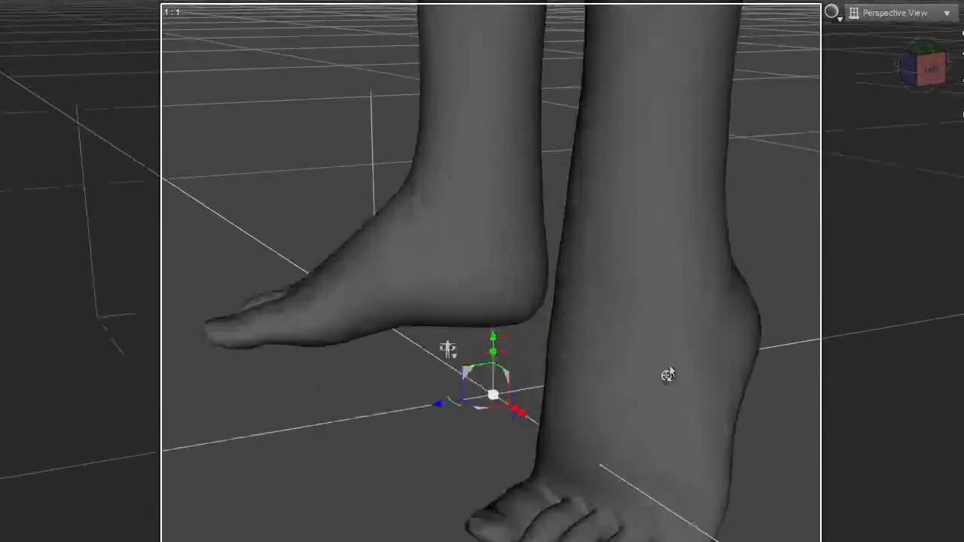
pyautogui.scroll(-5, 668, 364)
pyautogui.scroll(1, 668, 364)
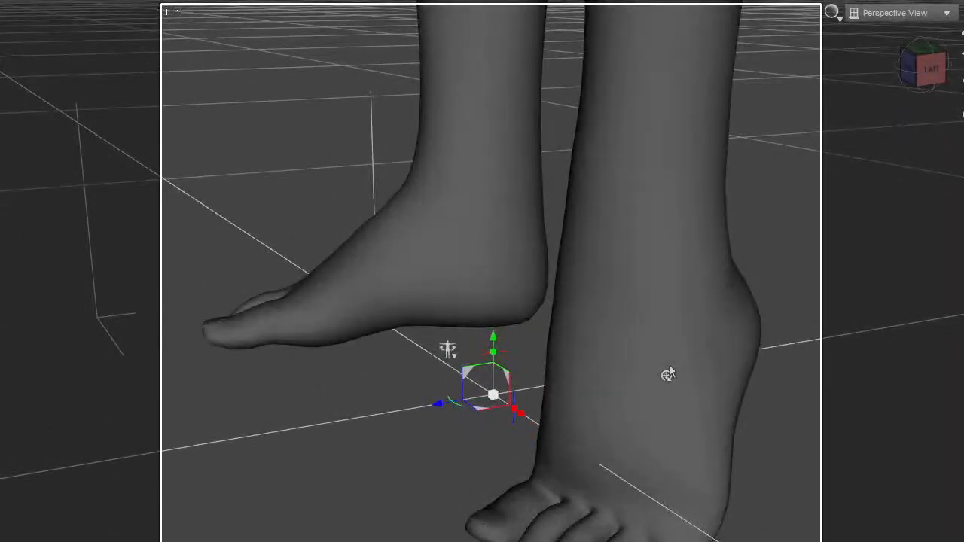
pyautogui.scroll(-4, 668, 369)
pyautogui.click(931, 70)
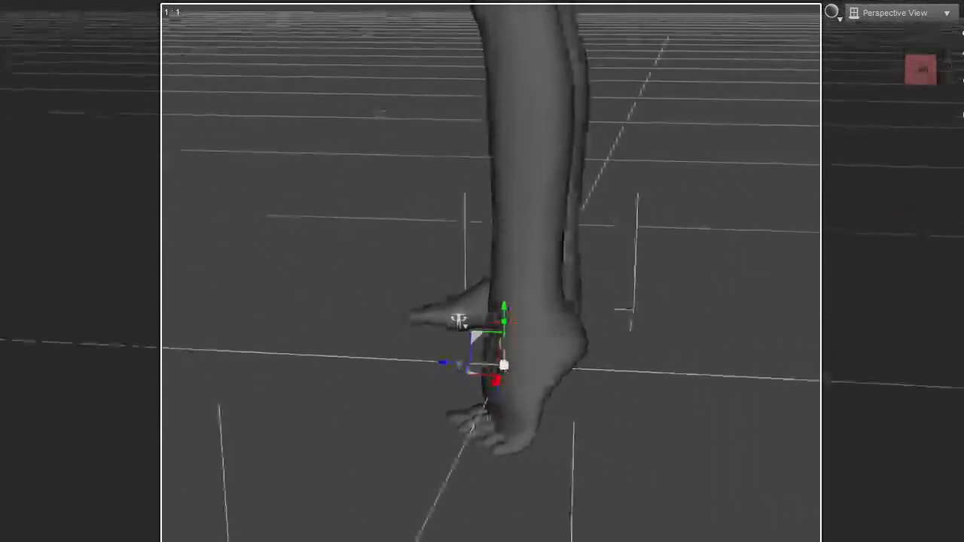
pyautogui.moveTo(931, 70)
pyautogui.mouseDown()
pyautogui.moveTo(946, 54)
pyautogui.moveTo(956, 59)
pyautogui.moveTo(949, 82)
pyautogui.moveTo(934, 84)
pyautogui.mouseUp()
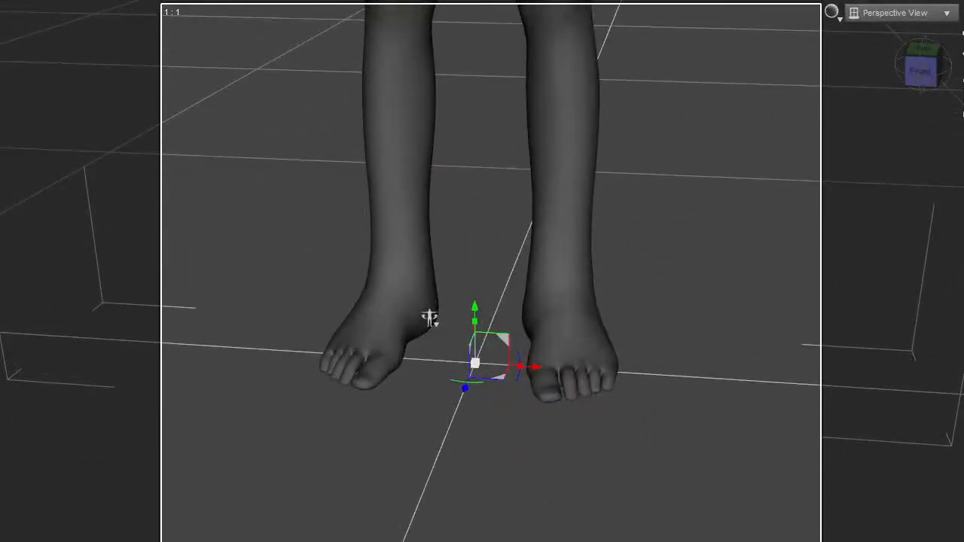
# Step: Try bending the toes of the left foot, checking from the front and below, and undo each toe pose
pyautogui.moveTo(0, 196); pyautogui.dragTo(0, 235)
pyautogui.hotkey('ctrl', 'z')
pyautogui.hotkey('ctrl', 'z')
pyautogui.hotkey('ctrl', 'z')
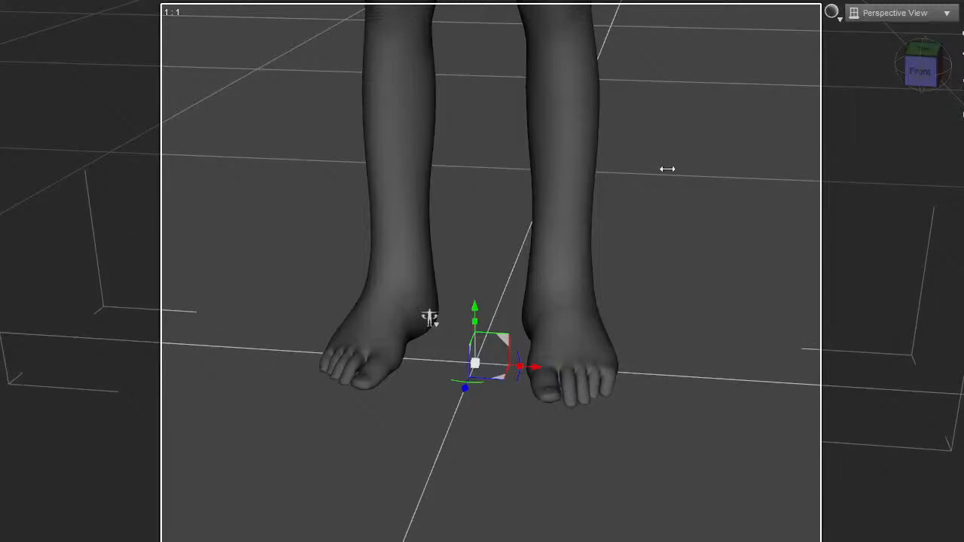
pyautogui.moveTo(921, 66); pyautogui.dragTo(918, 6)
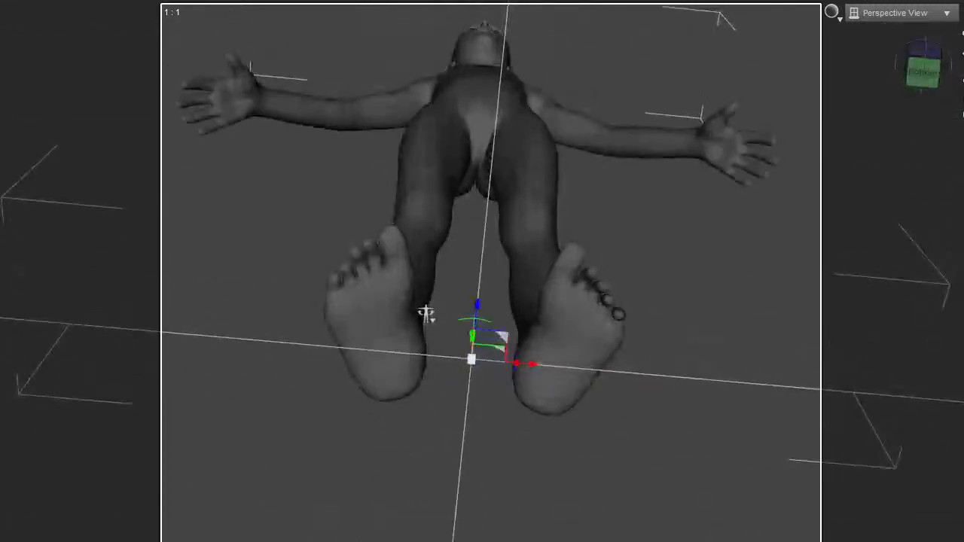
pyautogui.hotkey('ctrl', 'z')
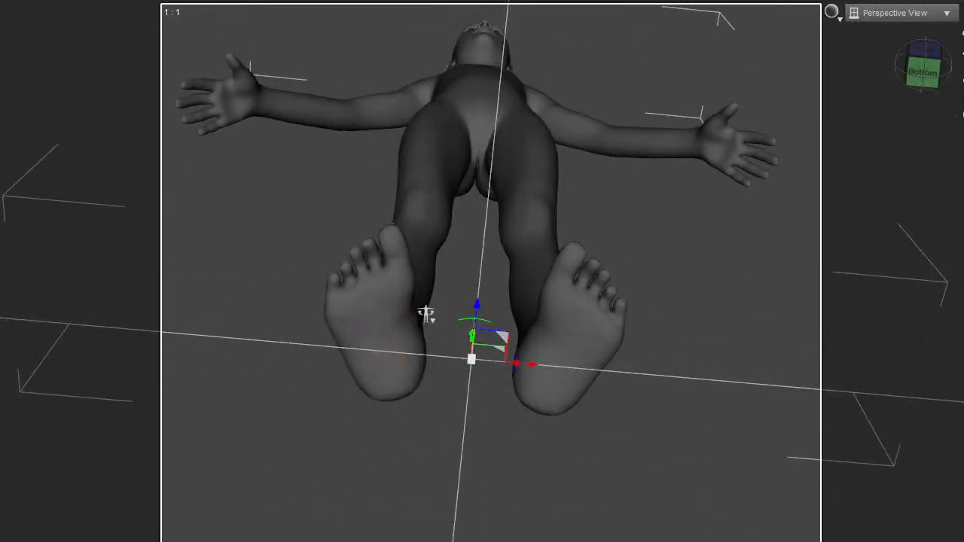
pyautogui.moveTo(2, 323); pyautogui.dragTo(75, 329)
pyautogui.hotkey('ctrl', 'z')
# Step: Examine the left forearm and hand up close from the front and from below
pyautogui.moveTo(924, 50); pyautogui.dragTo(789, 122)
pyautogui.scroll(1, 789, 123)
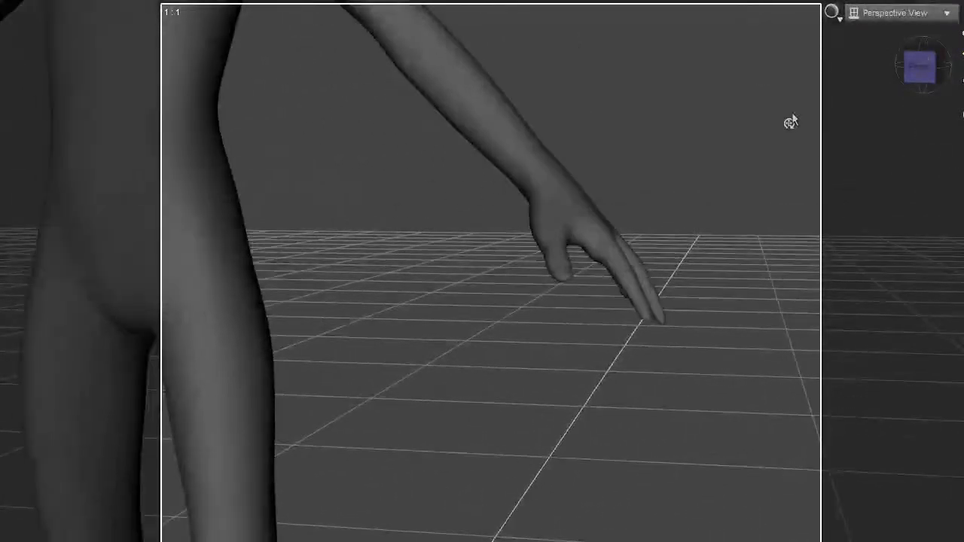
pyautogui.scroll(3, 843, 116)
pyautogui.moveTo(920, 68); pyautogui.dragTo(911, 171)
pyautogui.moveTo(922, 68); pyautogui.dragTo(943, 55)
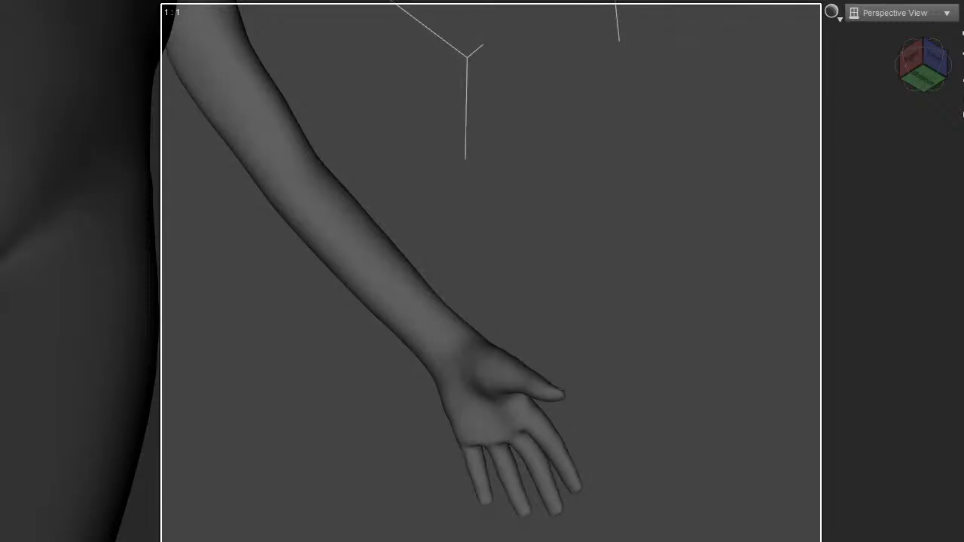
pyautogui.moveTo(960, 55)
pyautogui.mouseDown()
pyautogui.moveTo(960, 217)
pyautogui.moveTo(960, 38)
pyautogui.mouseUp()
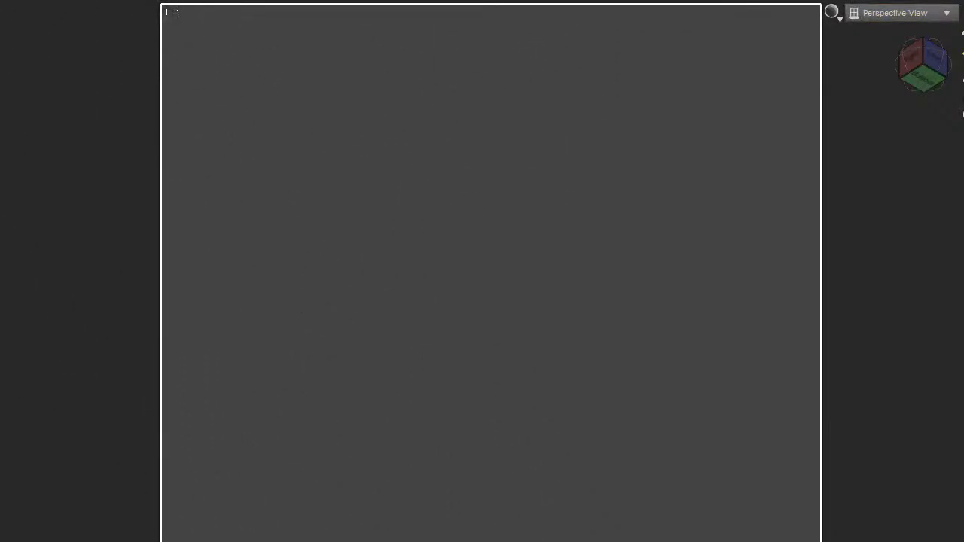
pyautogui.click(960, 94)
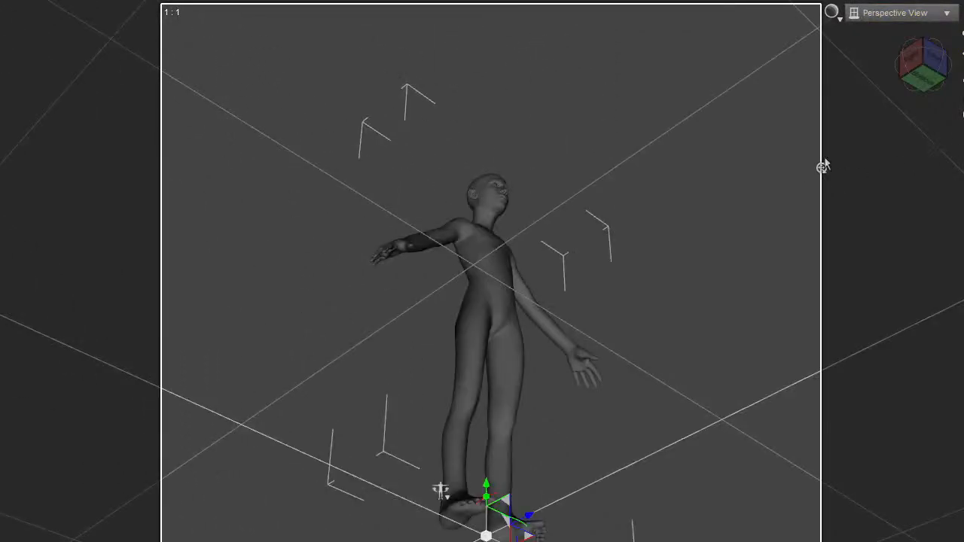
# Step: Bend both legs into a crouch and check the hips and knees from the back and front
pyautogui.click(932, 62)
pyautogui.scroll(7, 604, 247)
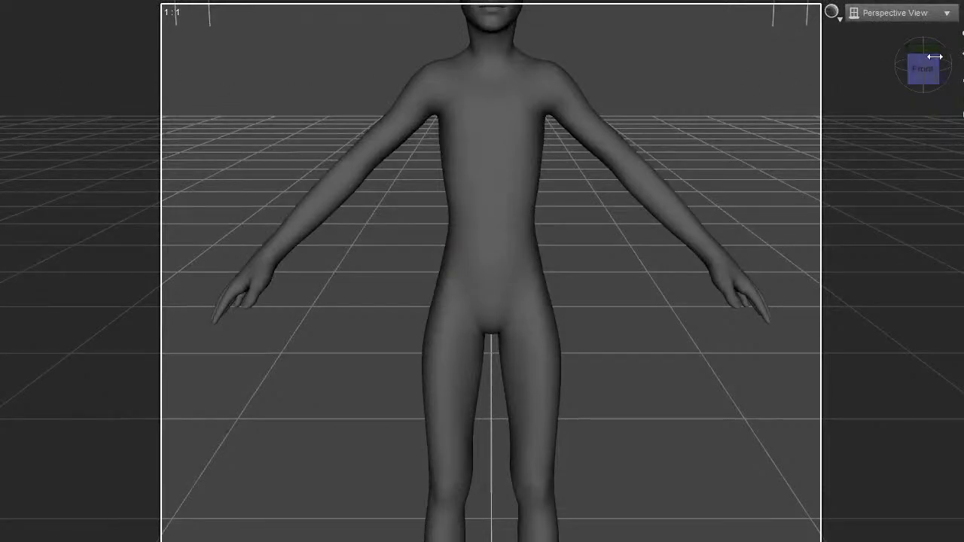
pyautogui.moveTo(924, 69); pyautogui.dragTo(902, 109)
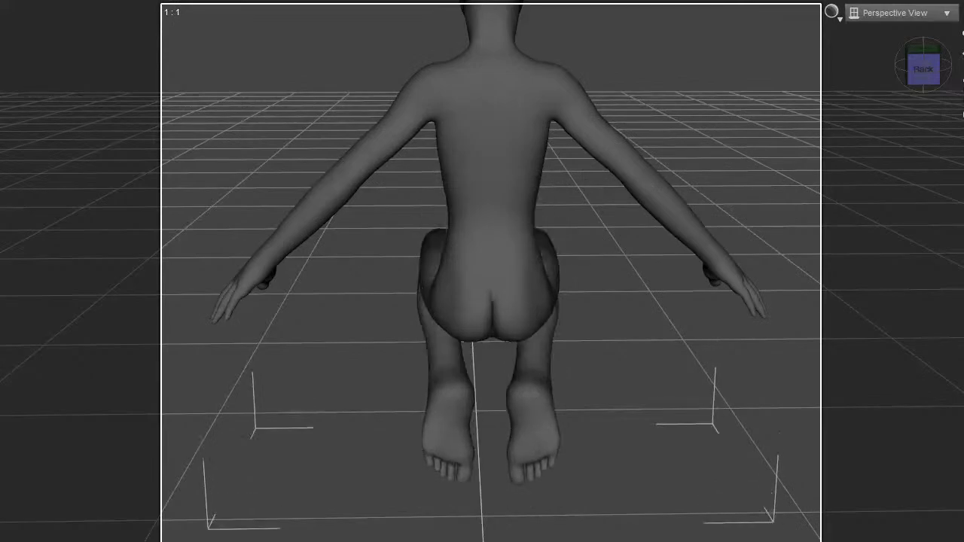
pyautogui.scroll(1, 643, 226)
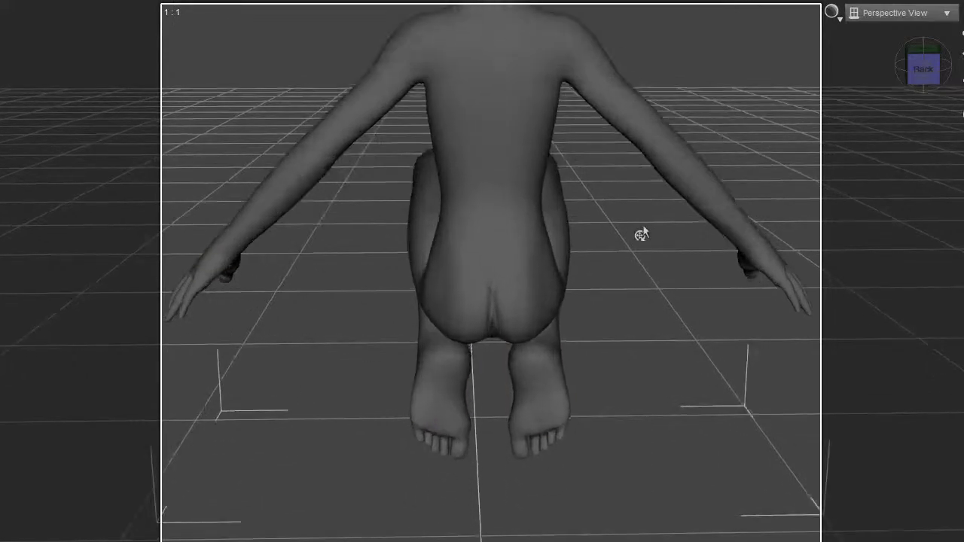
pyautogui.moveTo(910, 70); pyautogui.dragTo(942, 75)
pyautogui.scroll(6, 650, 161)
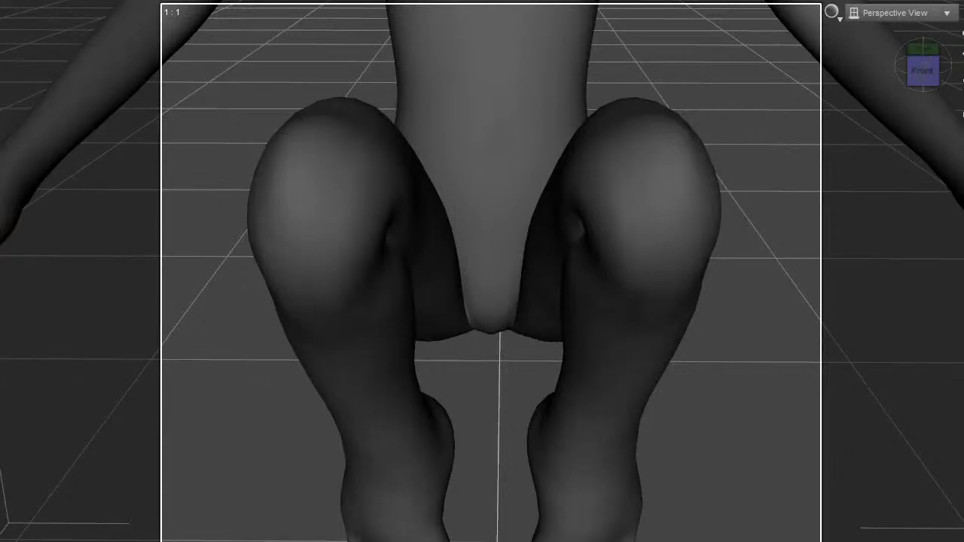
pyautogui.moveTo(962, 114); pyautogui.dragTo(926, 441)
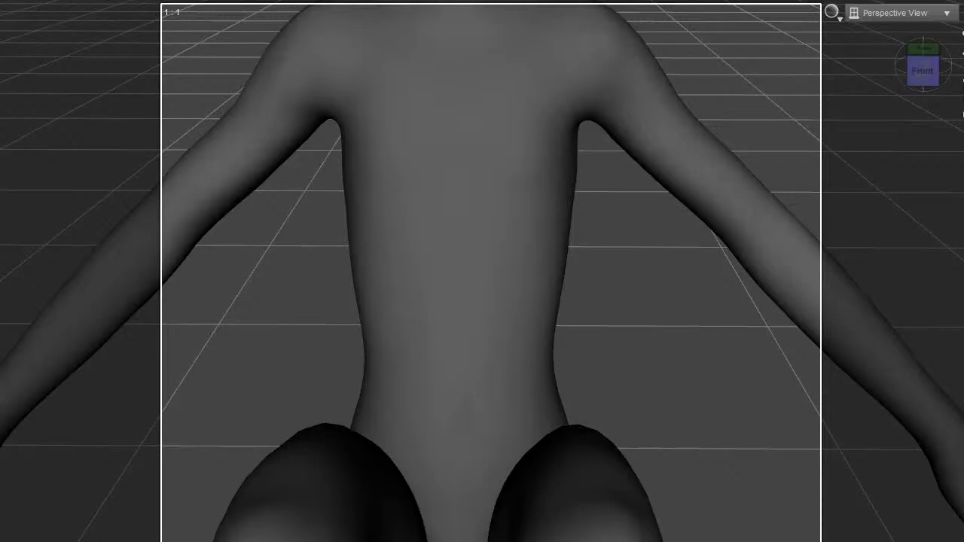
pyautogui.scroll(-3, 727, 313)
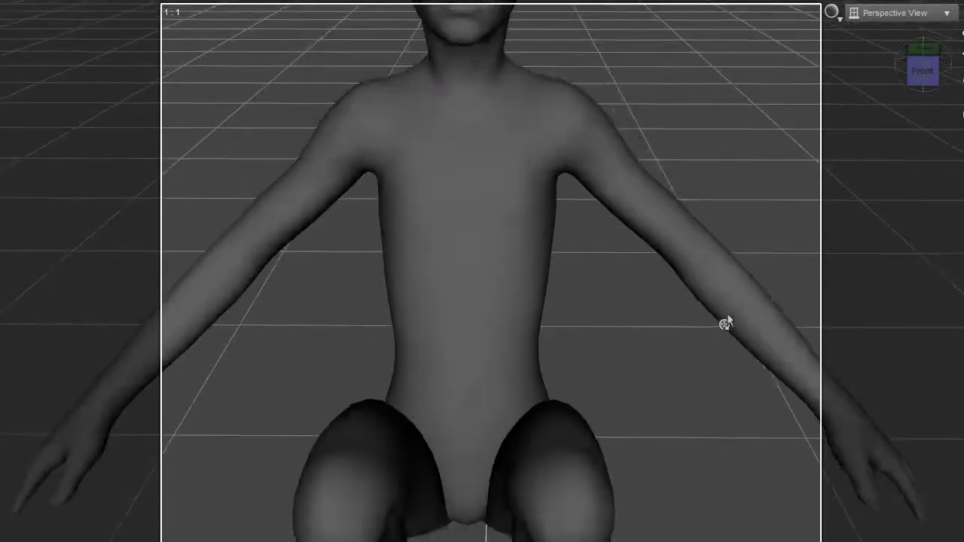
pyautogui.scroll(2, 446, 201)
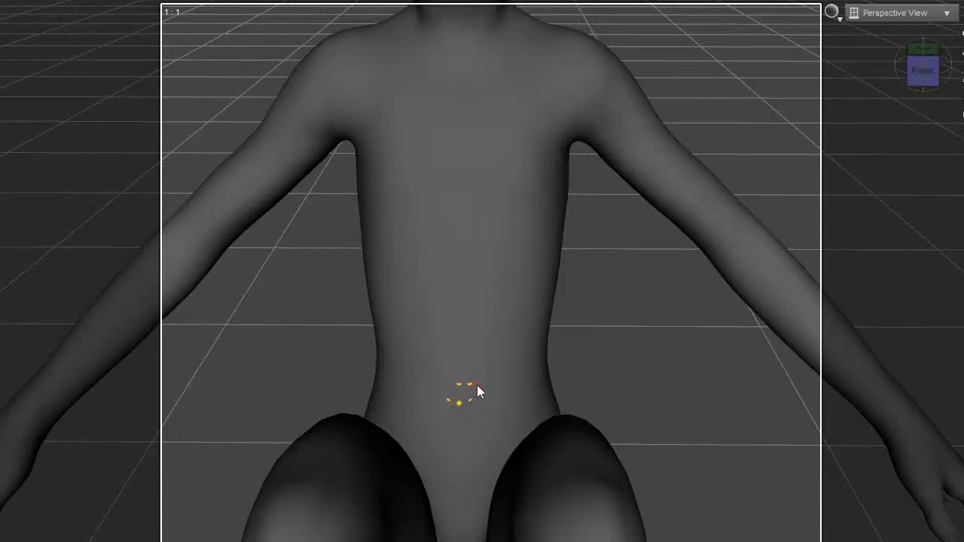
# Step: Grow the selection at the lower abdomen and display the figure's bones with the Joint Editor
pyautogui.hotkey('ctrl', '+')
pyautogui.hotkey('ctrl', '+')
pyautogui.hotkey('ctrl', '+')
pyautogui.hotkey('ctrl', '+')
pyautogui.hotkey('ctrl', '+')
pyautogui.hotkey('alt', 'shift', 'j')
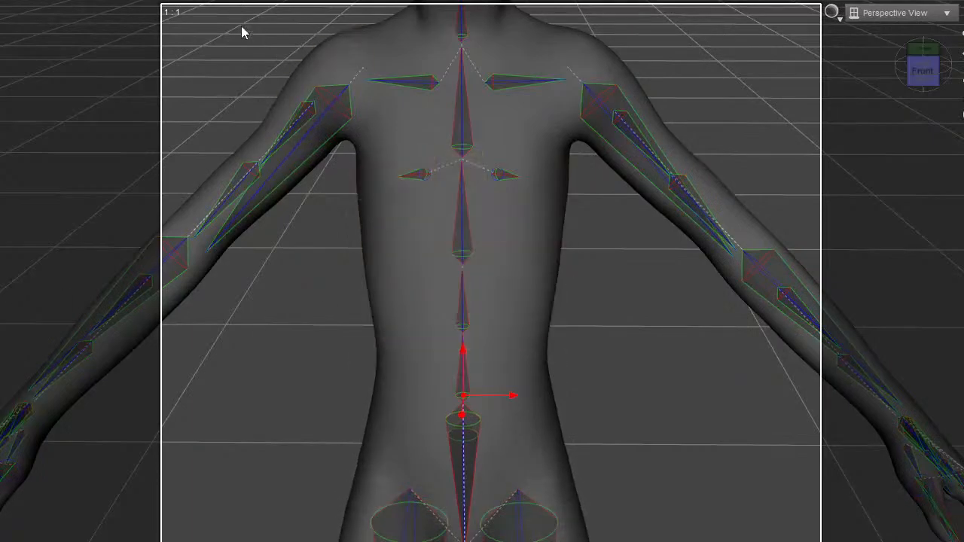
# Step: Hide the bones and examine the thighs and torso from the front
pyautogui.hotkey('alt', 'shift', 'g')
pyautogui.moveTo(960, 81); pyautogui.dragTo(962, 19)
pyautogui.scroll(-2, 458, 250)
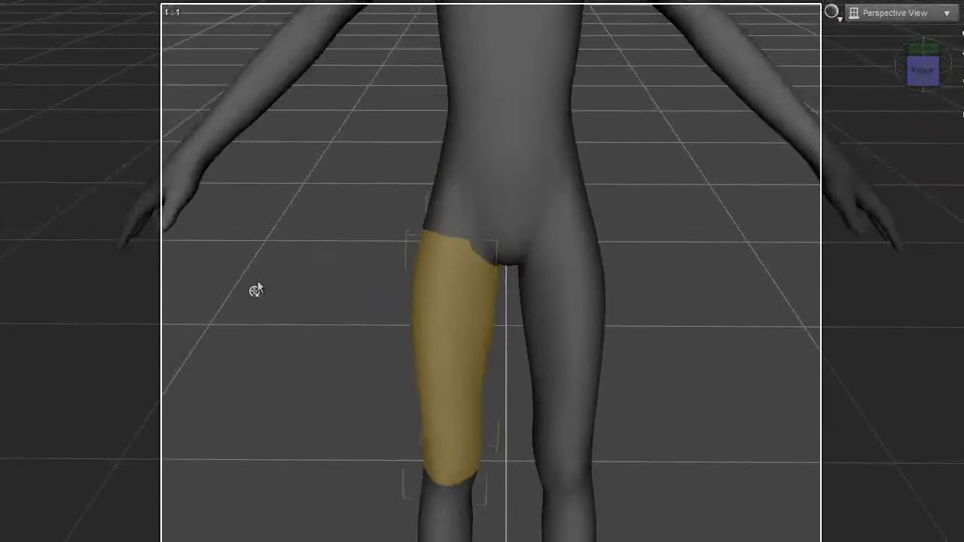
pyautogui.scroll(-2, 591, 328)
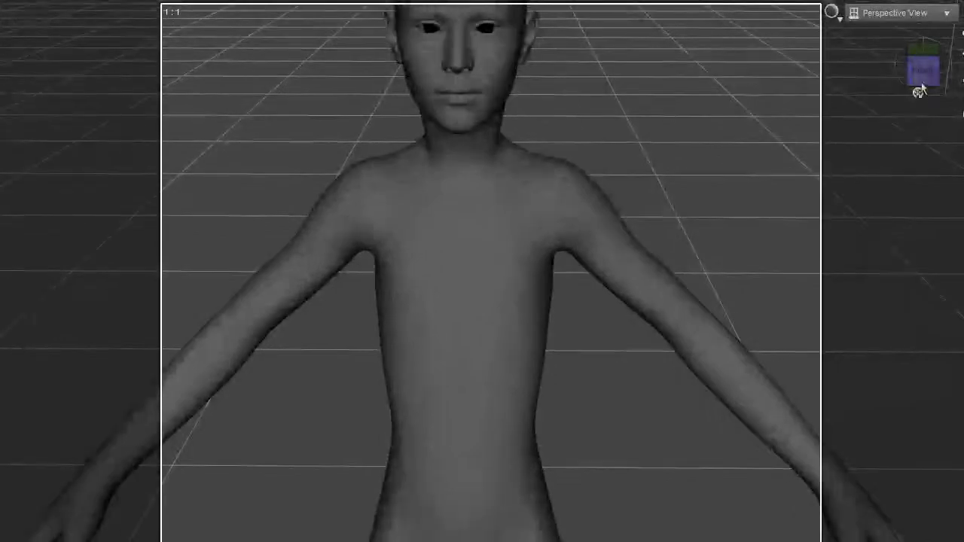
# Step: Bend the head forward, backward and sideways, checking the neck's deformation from the front and left side
pyautogui.moveTo(920, 89); pyautogui.dragTo(921, 113)
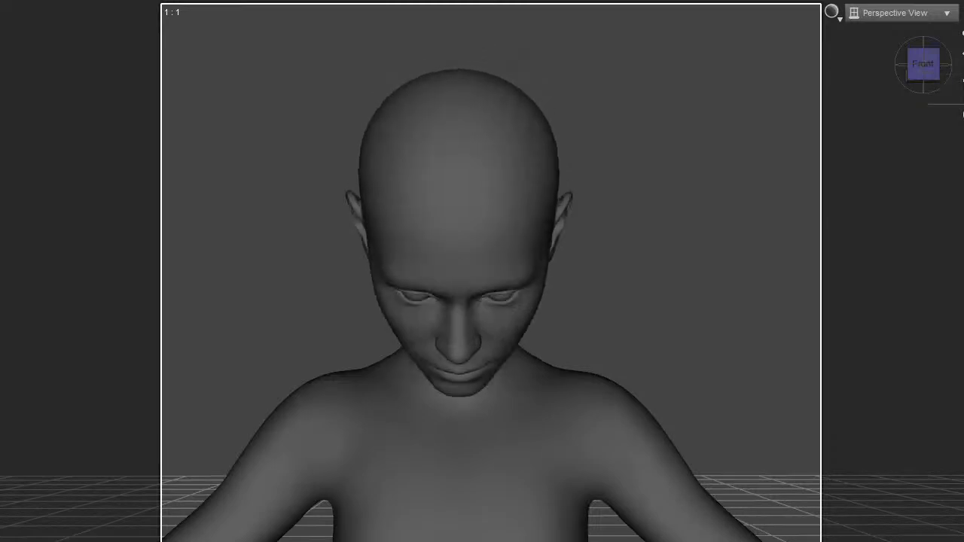
pyautogui.moveTo(921, 87); pyautogui.dragTo(813, 78)
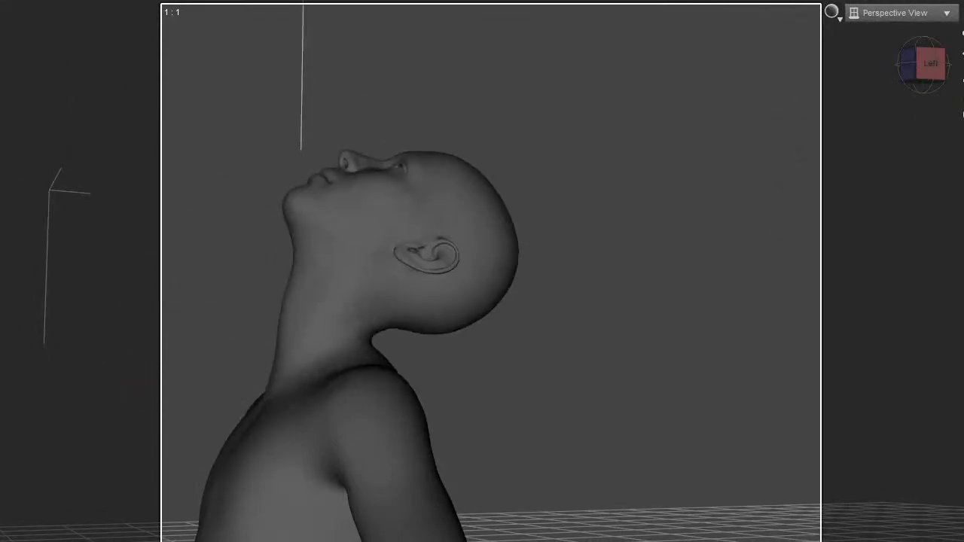
pyautogui.moveTo(2, 337); pyautogui.dragTo(334, 317)
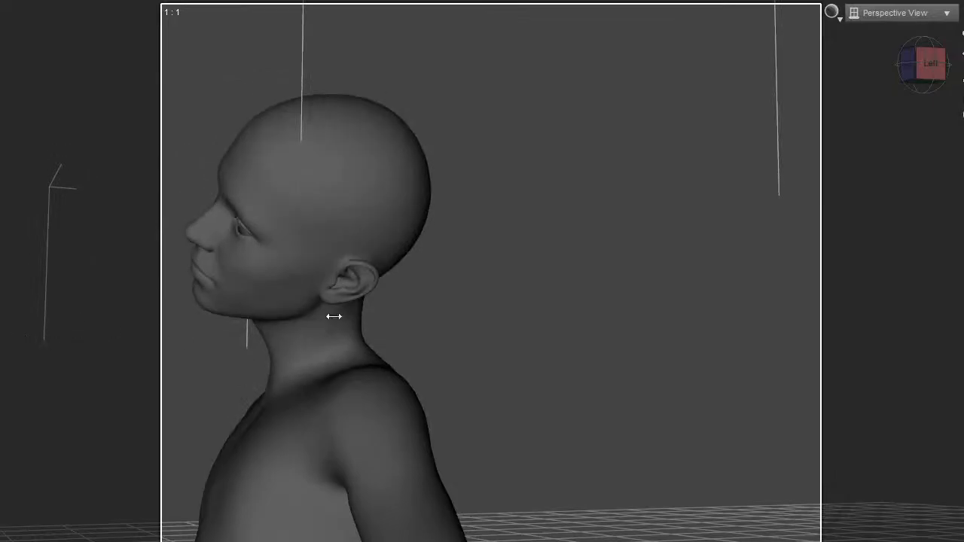
pyautogui.click(912, 71)
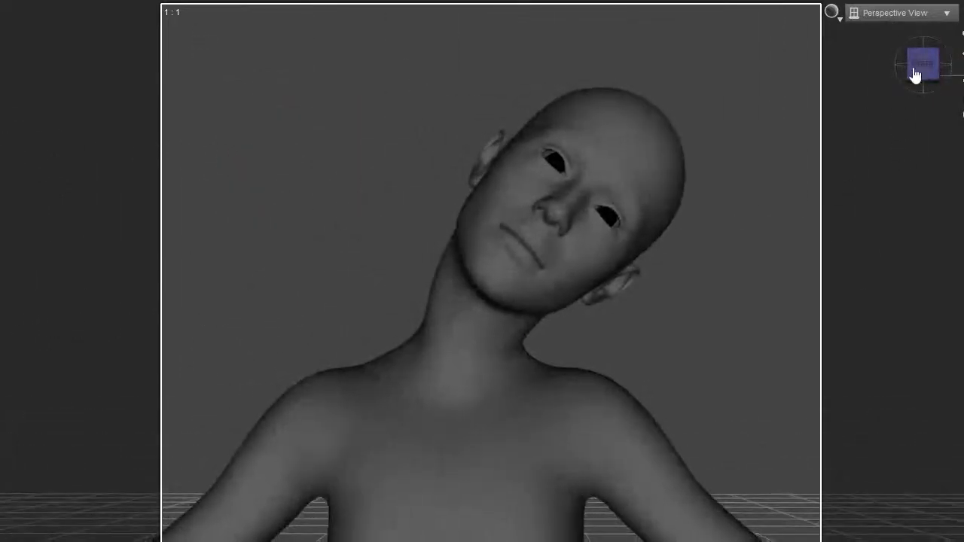
# Step: Undo the head and neck bends to return the figure's head to its upright position
pyautogui.hotkey('ctrl', 'z')
pyautogui.moveTo(1, 344)
pyautogui.mouseDown()
pyautogui.moveTo(80, 340)
pyautogui.moveTo(2, 340)
pyautogui.mouseUp()
pyautogui.hotkey('ctrl', 'z')
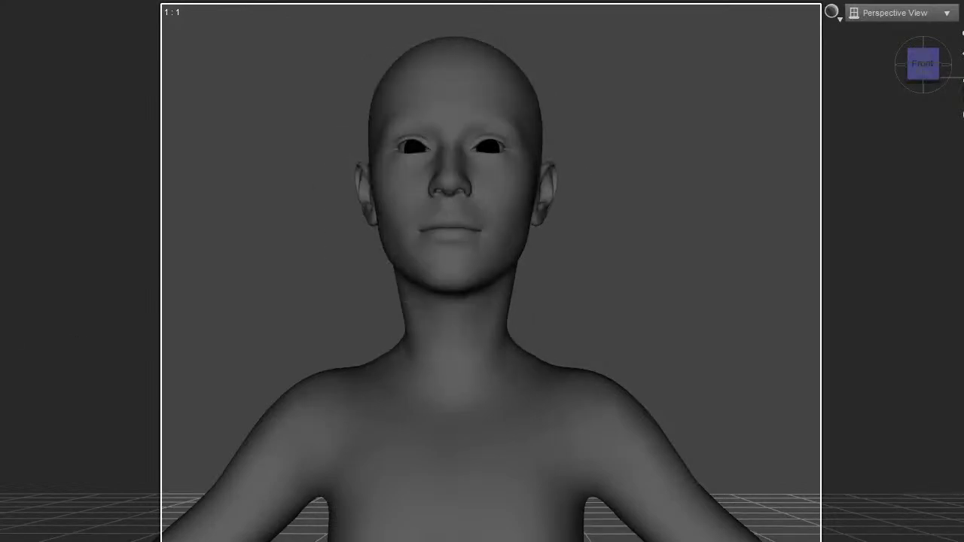
pyautogui.scroll(-4, 534, 253)
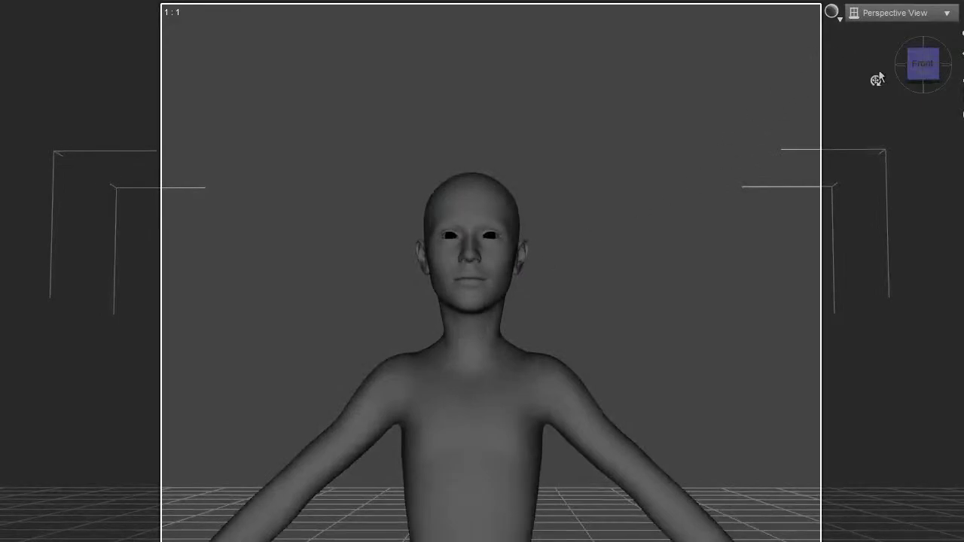
# Step: Bend the torso forward and backward at the waist, checking the hips, back and abdomen from the side and rear
pyautogui.moveTo(922, 65); pyautogui.dragTo(927, 85)
pyautogui.moveTo(711, 225); pyautogui.dragTo(570, 66, button='middle')
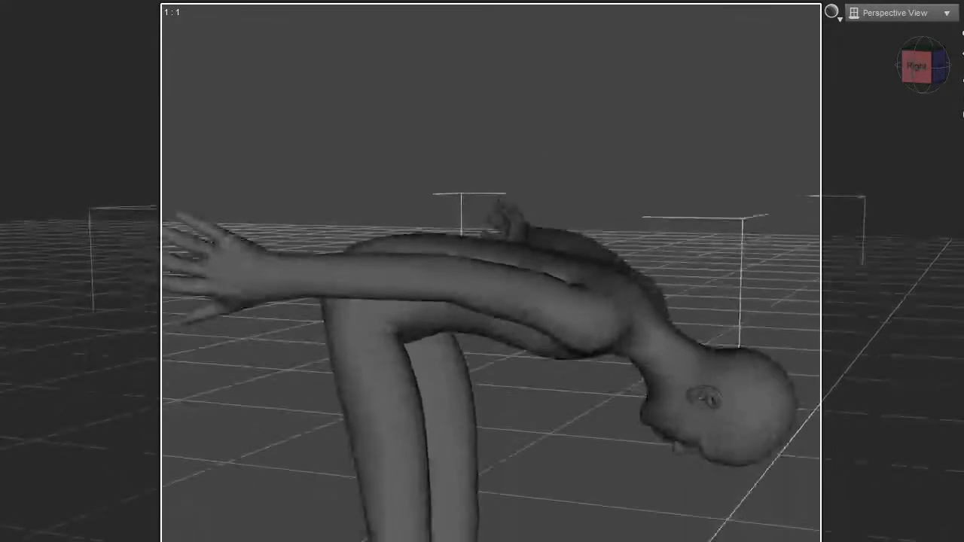
pyautogui.click(932, 76)
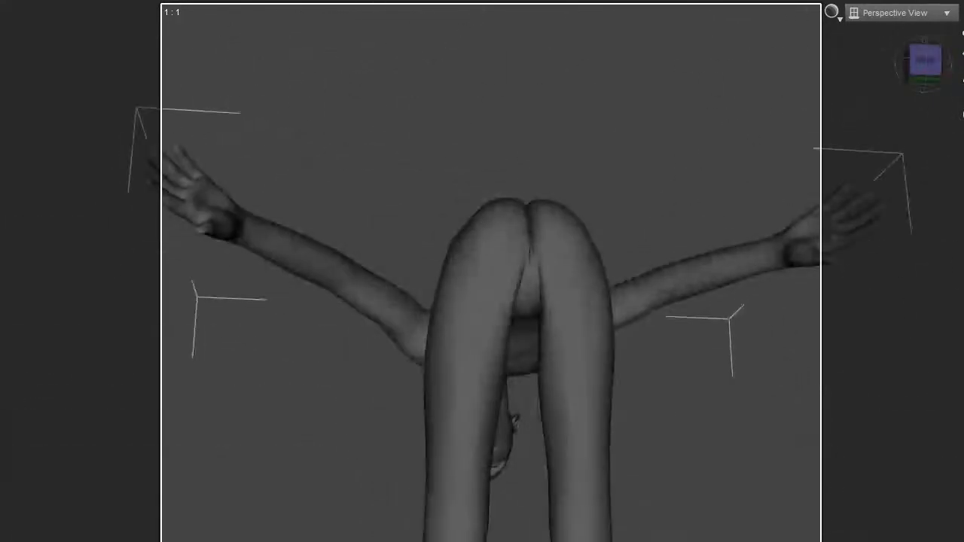
pyautogui.moveTo(923, 65); pyautogui.dragTo(832, 65)
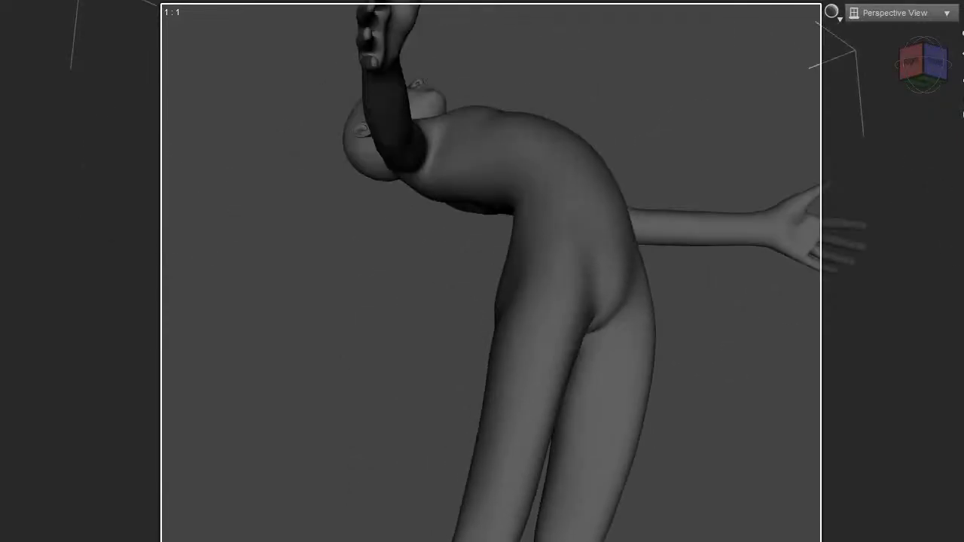
pyautogui.click(910, 61)
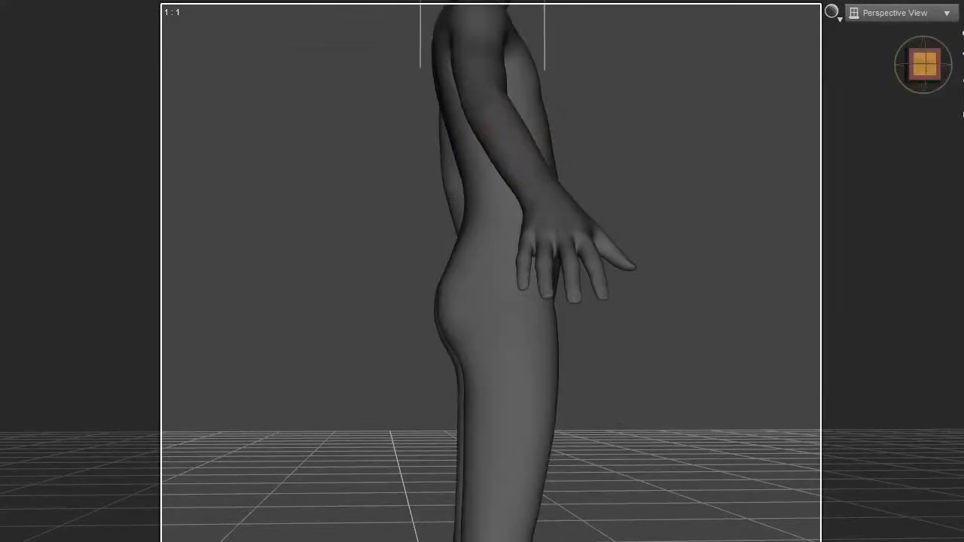
pyautogui.click(925, 64)
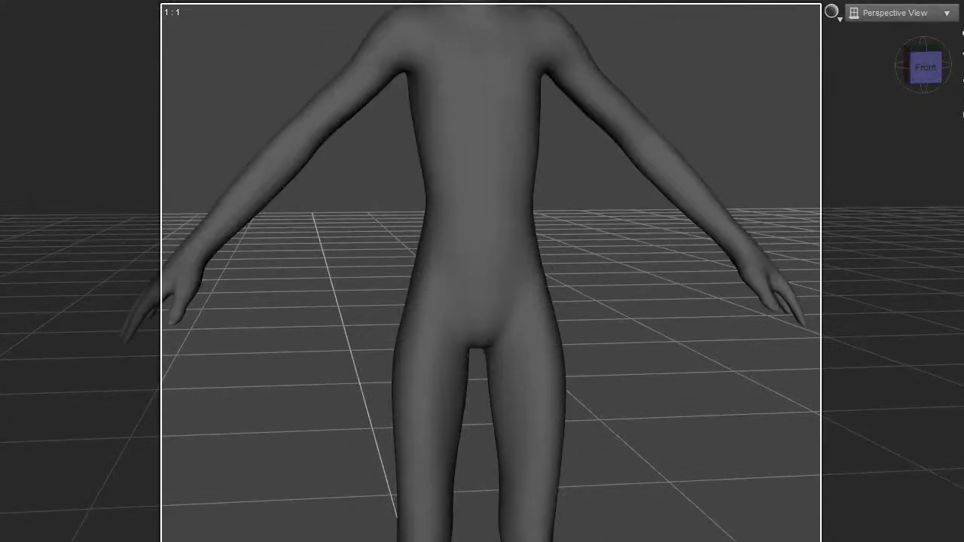
# Step: Examine the unposed figure's head, torso, arms and legs from the front at several distances and from slightly above
pyautogui.scroll(-5, 570, 202)
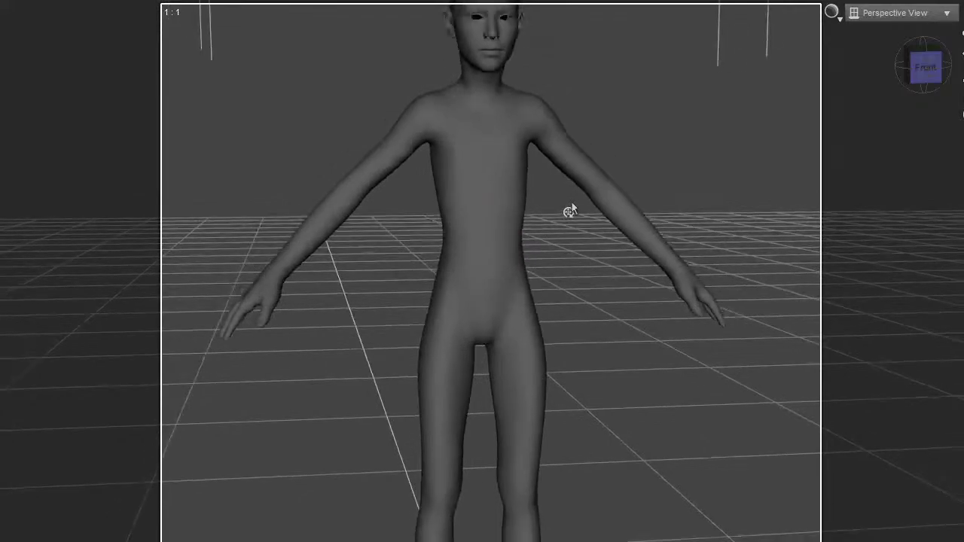
pyautogui.scroll(3, 571, 201)
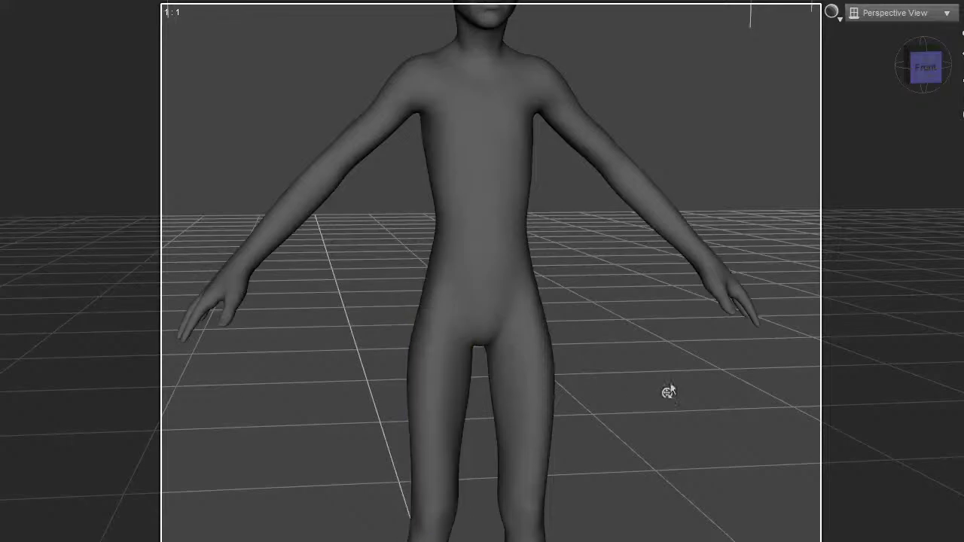
pyautogui.click(926, 74)
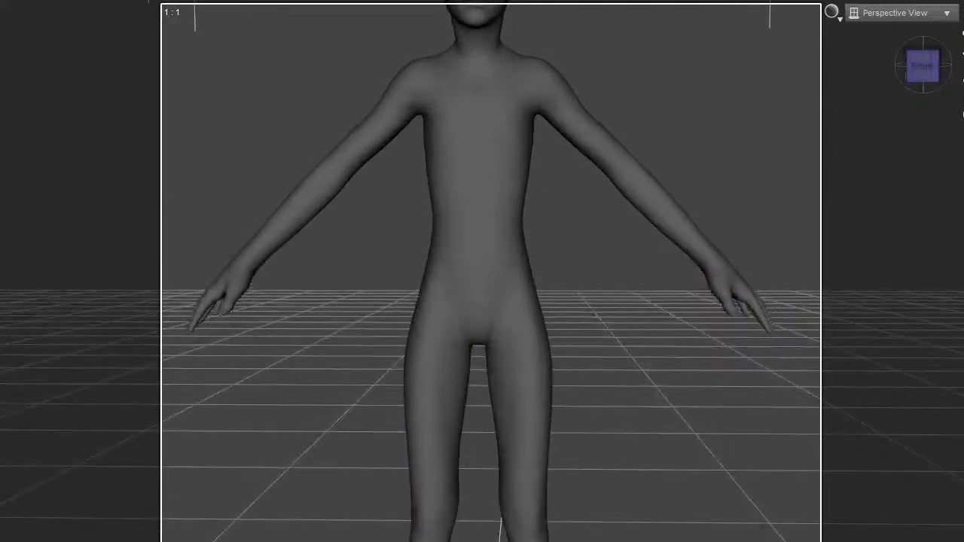
pyautogui.scroll(3, 676, 155)
pyautogui.scroll(2, 676, 155)
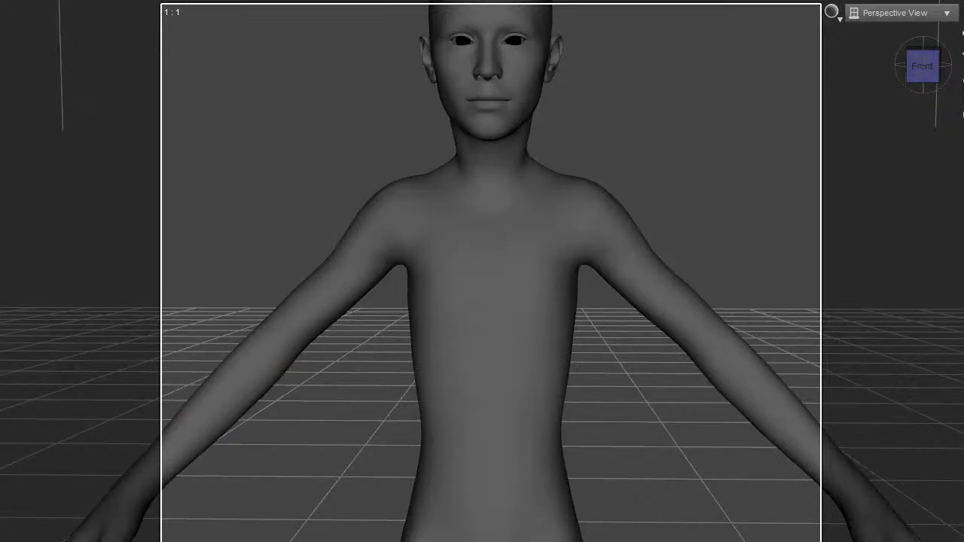
pyautogui.scroll(-3, 720, 215)
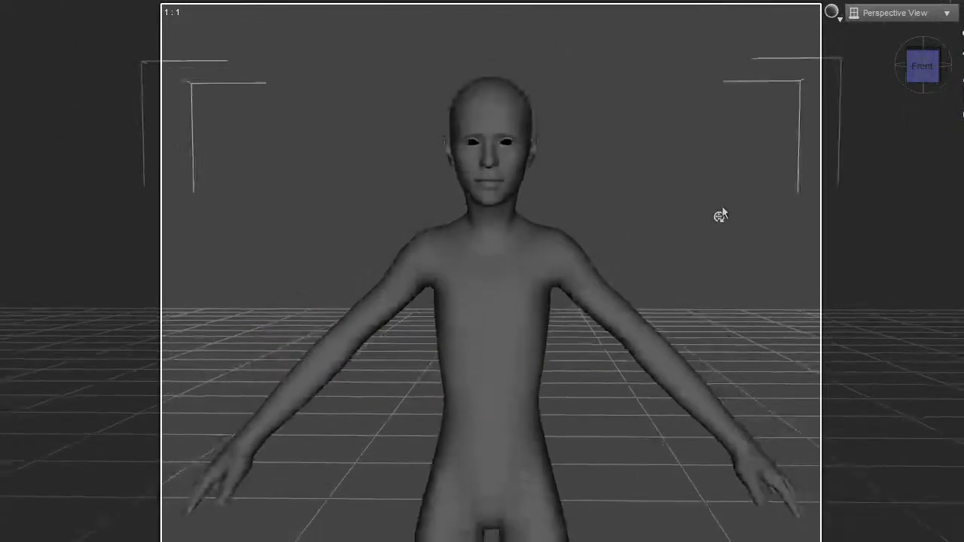
pyautogui.scroll(-3, 722, 207)
pyautogui.scroll(3, 722, 208)
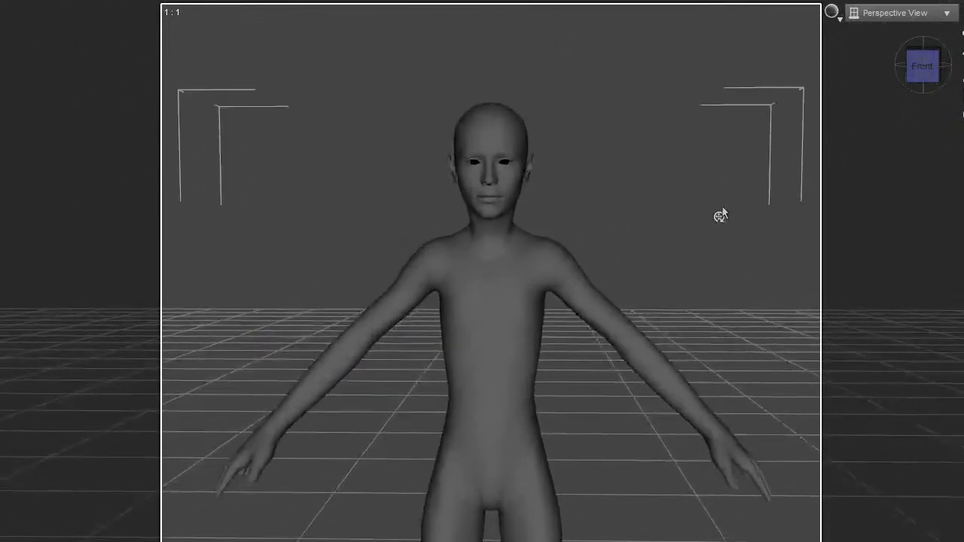
pyautogui.moveTo(922, 68); pyautogui.dragTo(957, 68)
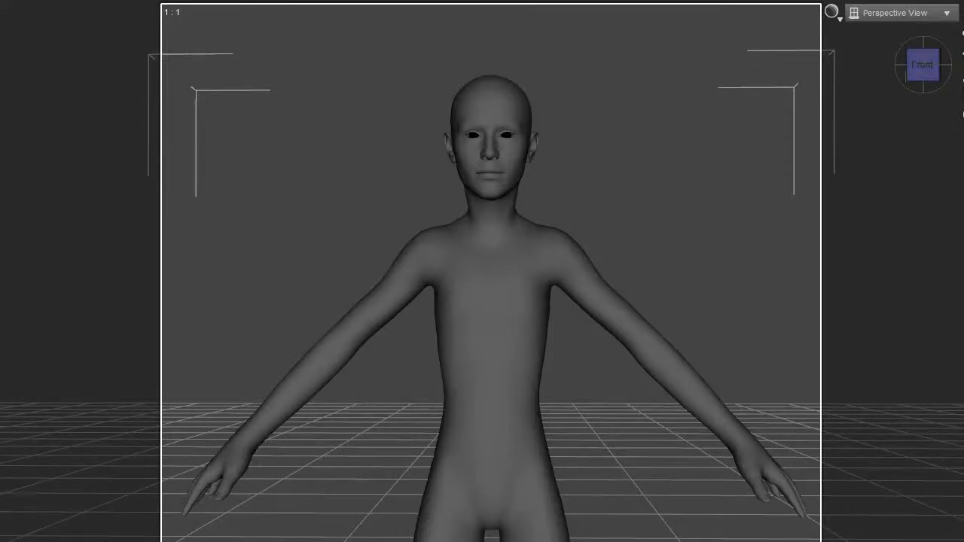
pyautogui.scroll(-4, 629, 194)
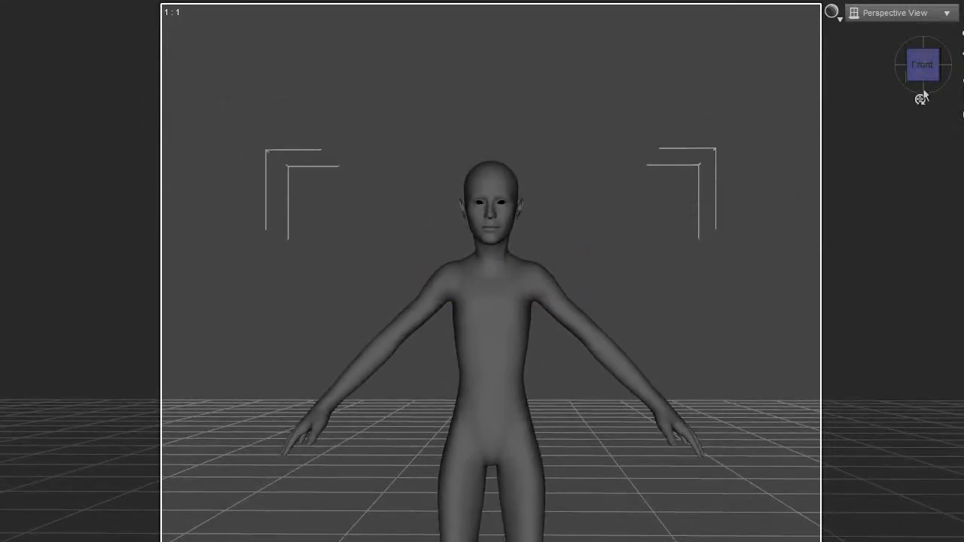
pyautogui.click(924, 66)
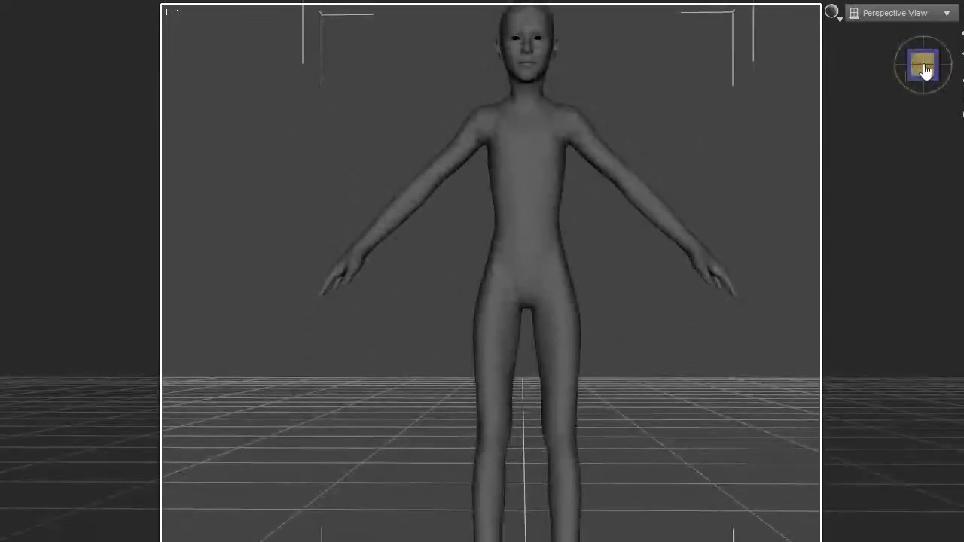
pyautogui.moveTo(925, 71); pyautogui.dragTo(911, 90)
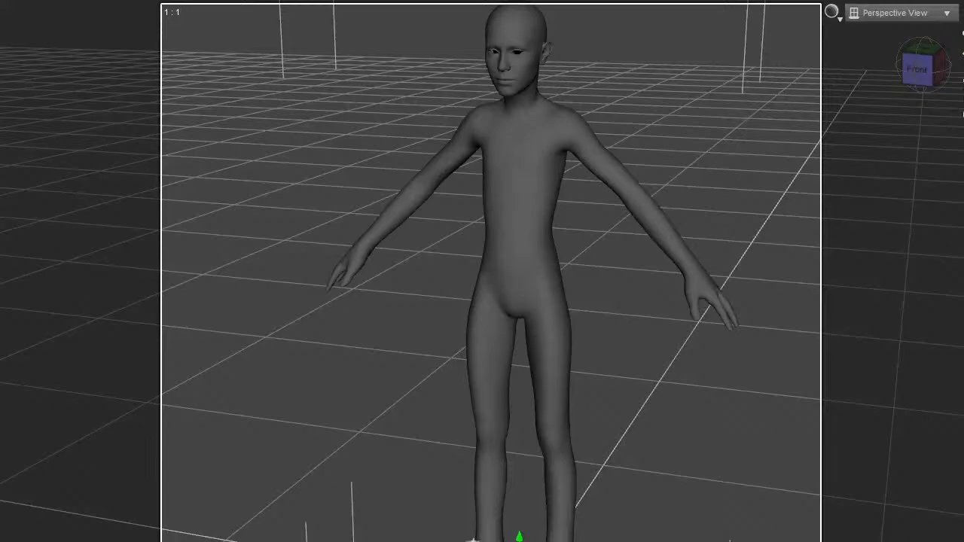
# Step: Morph the figure into a toddler shape with a large head and rounded nose, and examine it from the front and side
pyautogui.click(236, 370)
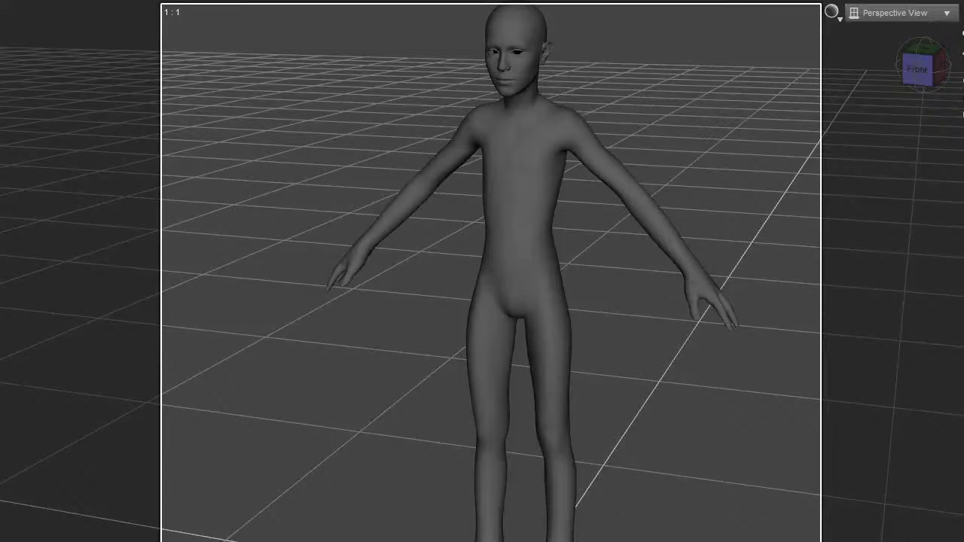
pyautogui.click(919, 68)
pyautogui.moveTo(962, 54); pyautogui.dragTo(941, 66)
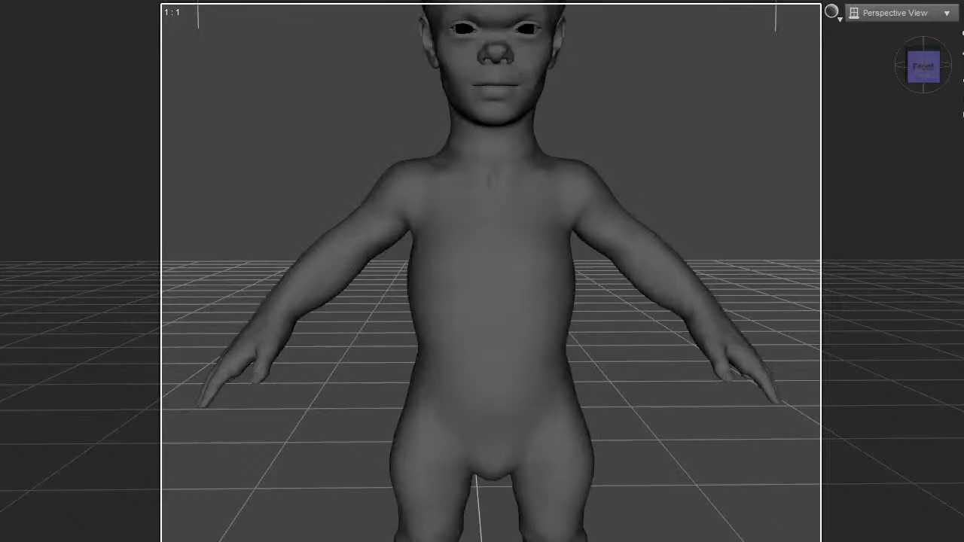
pyautogui.scroll(-2, 761, 233)
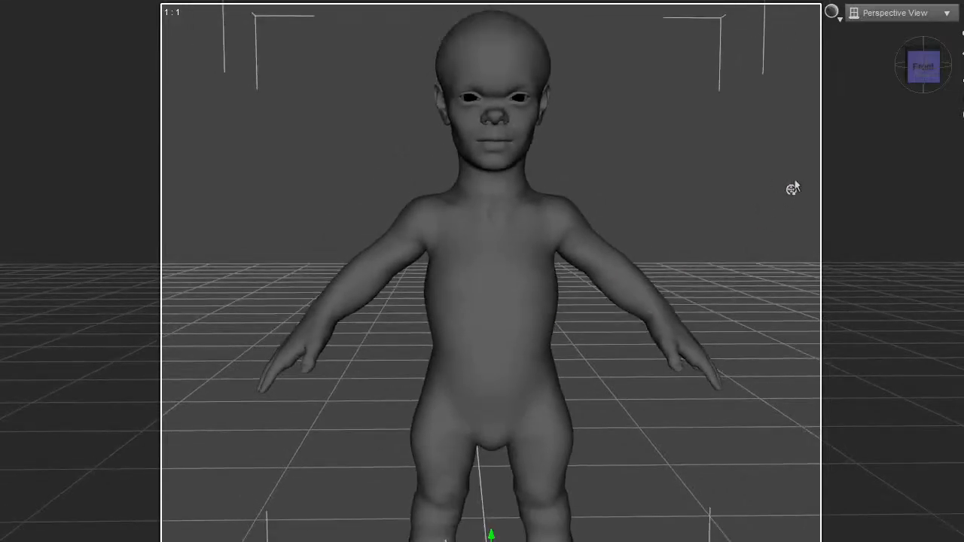
pyautogui.moveTo(924, 83); pyautogui.dragTo(768, 86)
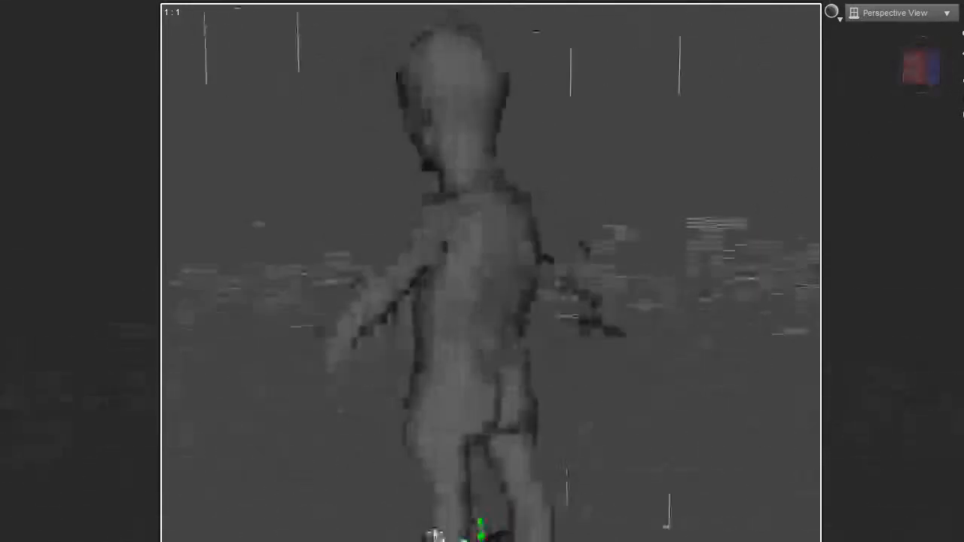
pyautogui.moveTo(434, 536); pyautogui.dragTo(640, 539)
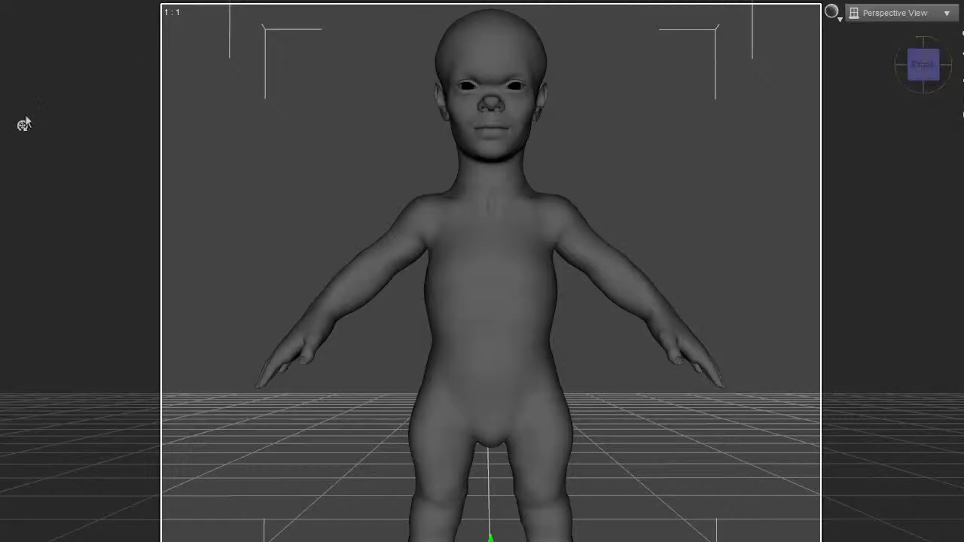
# Step: Pose the toddler-shaped figure with its hands behind its head and knees raised, checking the bends from the front
pyautogui.scroll(-1, 701, 185)
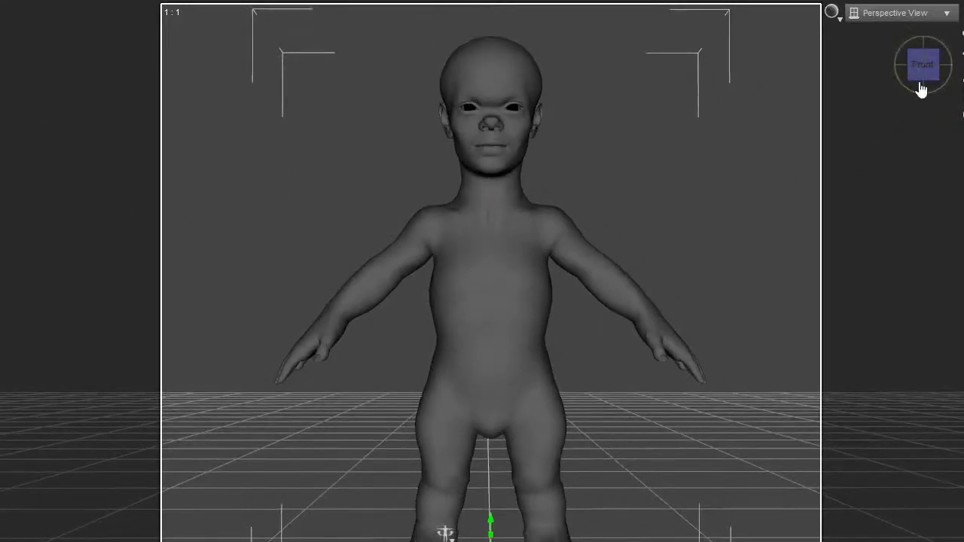
pyautogui.moveTo(921, 66)
pyautogui.mouseDown()
pyautogui.moveTo(791, 85)
pyautogui.moveTo(800, 52)
pyautogui.moveTo(915, 48)
pyautogui.moveTo(925, 66)
pyautogui.mouseUp()
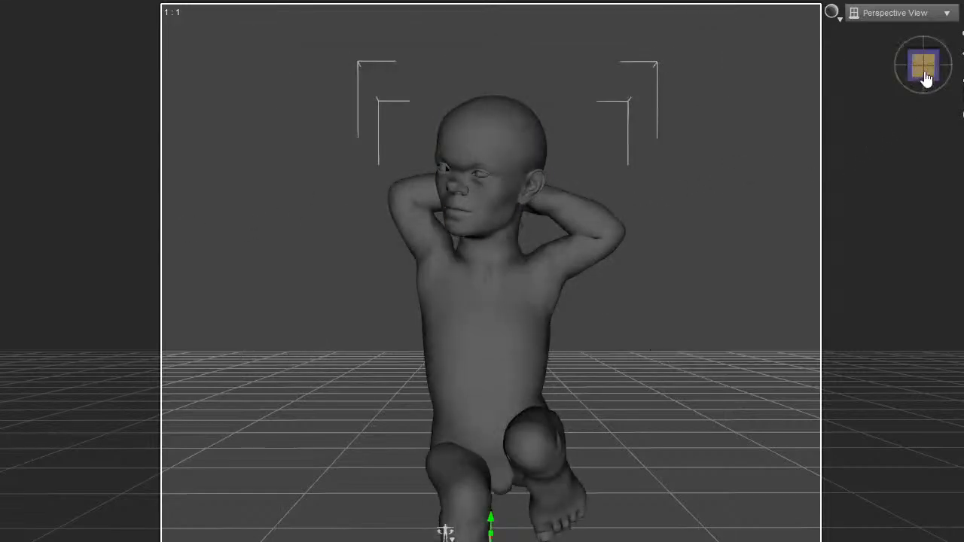
pyautogui.moveTo(926, 80)
pyautogui.mouseDown()
pyautogui.moveTo(941, 85)
pyautogui.moveTo(955, 72)
pyautogui.moveTo(899, 84)
pyautogui.moveTo(895, 73)
pyautogui.moveTo(913, 81)
pyautogui.moveTo(931, 73)
pyautogui.mouseUp()
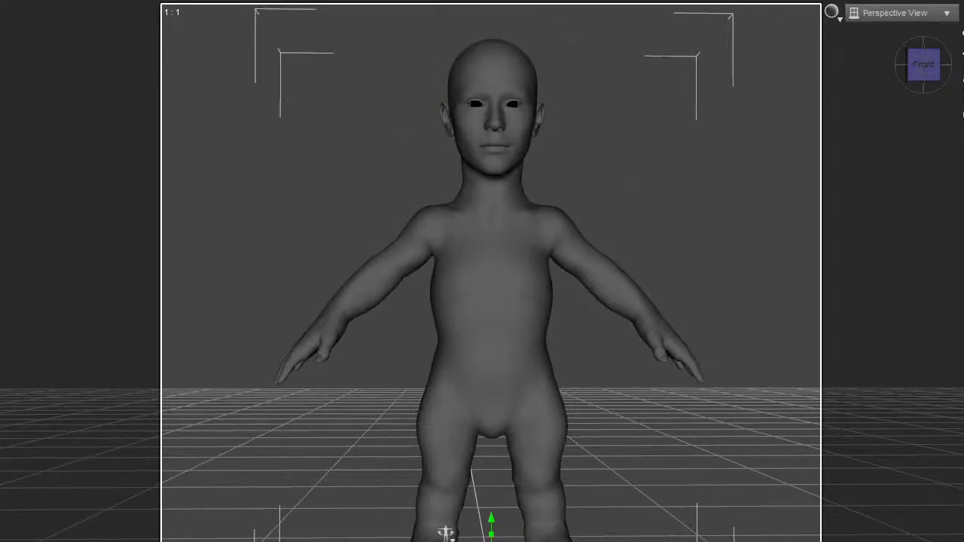
# Step: Slim the toddler body to slender child proportions and inspect the figure from the front
pyautogui.moveTo(446, 534)
pyautogui.mouseDown(button='middle')
pyautogui.moveTo(429, 520)
pyautogui.moveTo(445, 491)
pyautogui.moveTo(441, 525)
pyautogui.moveTo(428, 519)
pyautogui.moveTo(442, 477)
pyautogui.moveTo(445, 519)
pyautogui.moveTo(449, 454)
pyautogui.moveTo(445, 530)
pyautogui.mouseUp(button='middle')
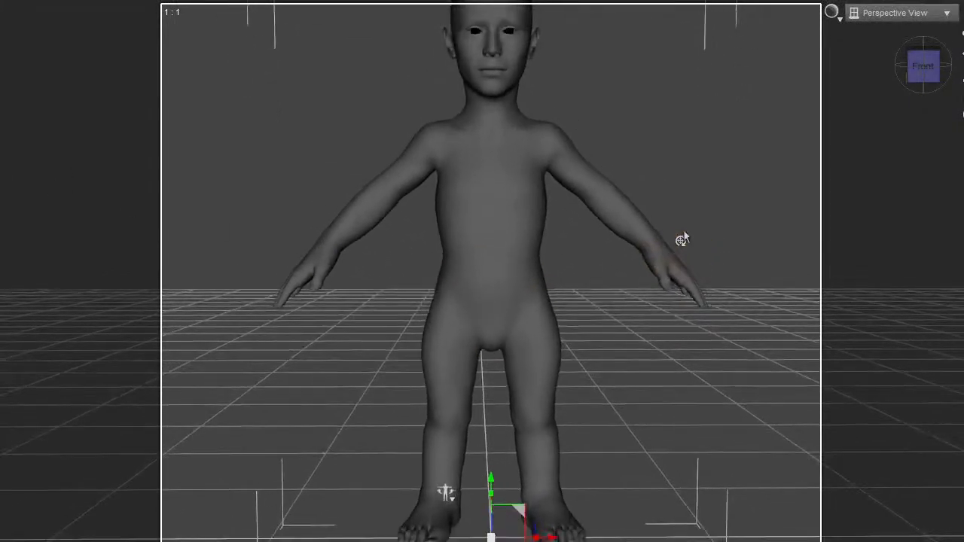
pyautogui.moveTo(963, 53); pyautogui.dragTo(961, 90)
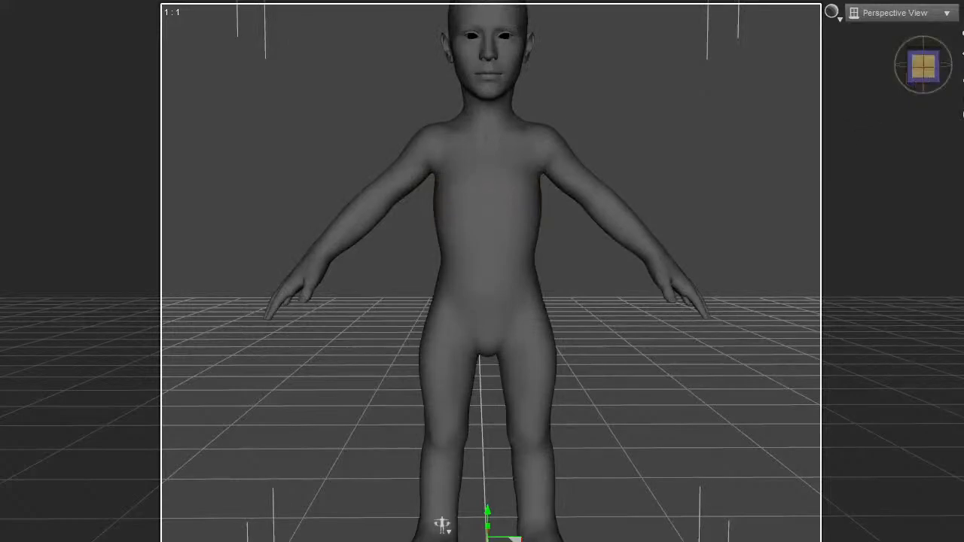
pyautogui.moveTo(923, 69); pyautogui.dragTo(807, 69)
pyautogui.moveTo(461, 54); pyautogui.dragTo(93, 173)
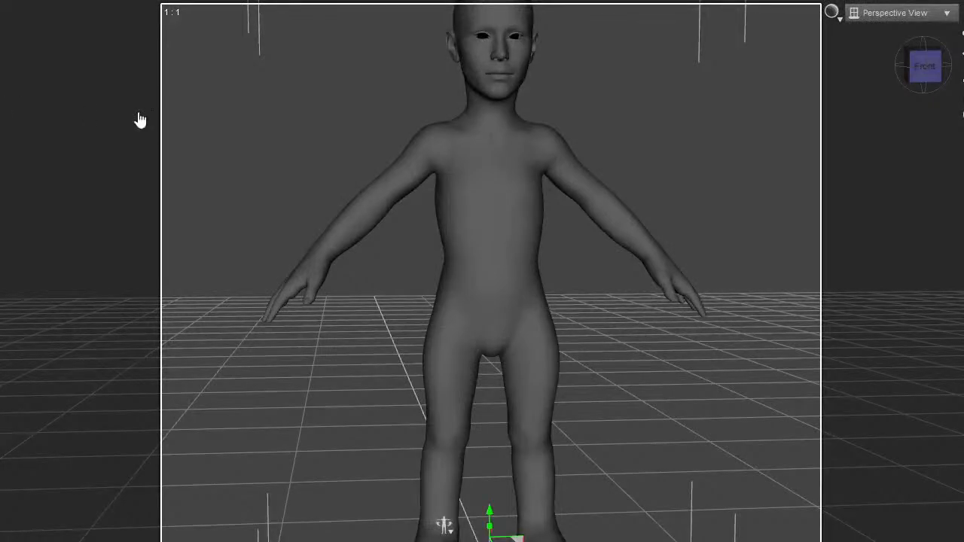
# Step: Pose the child figure with one arm raised and the other elbow bent, check it from the right side, and undo the pose
pyautogui.moveTo(925, 80)
pyautogui.mouseDown()
pyautogui.moveTo(962, 86)
pyautogui.moveTo(877, 101)
pyautogui.moveTo(930, 87)
pyautogui.mouseUp()
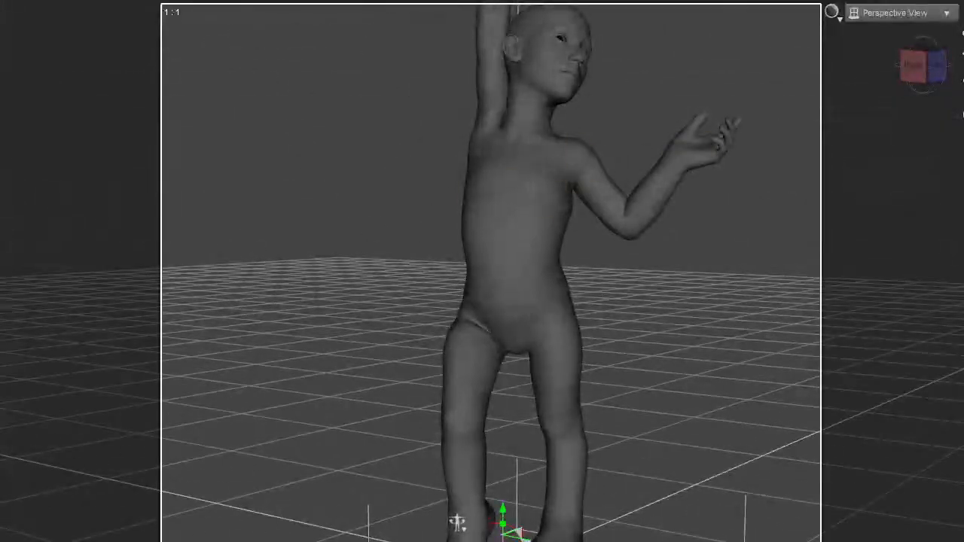
pyautogui.hotkey('ctrl', 'z')
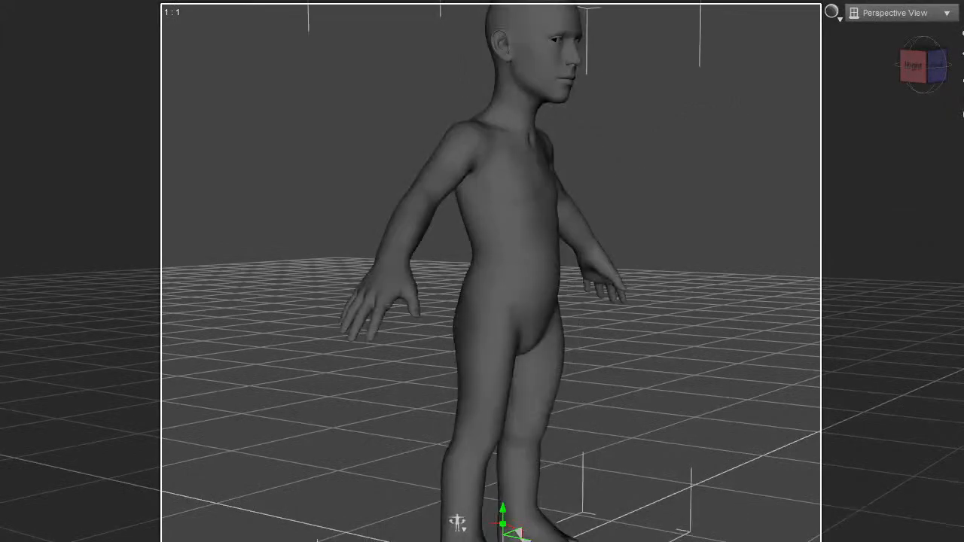
pyautogui.moveTo(936, 74); pyautogui.dragTo(898, 72)
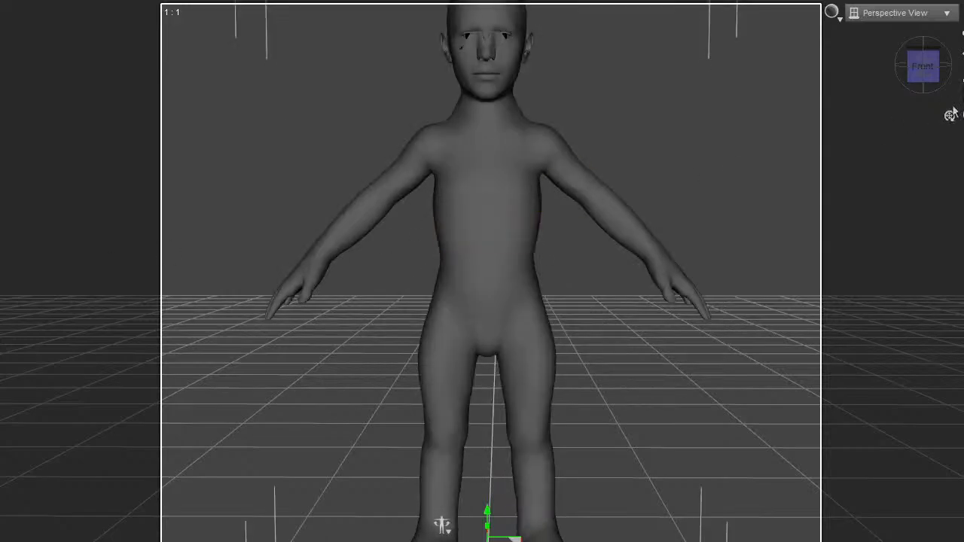
# Step: Examine the child figure's altered face, neck and shoulders from the front, and restore the base head shape
pyautogui.moveTo(923, 84)
pyautogui.mouseDown()
pyautogui.moveTo(947, 98)
pyautogui.moveTo(909, 99)
pyautogui.moveTo(923, 81)
pyautogui.mouseUp()
pyautogui.scroll(3, 648, 146)
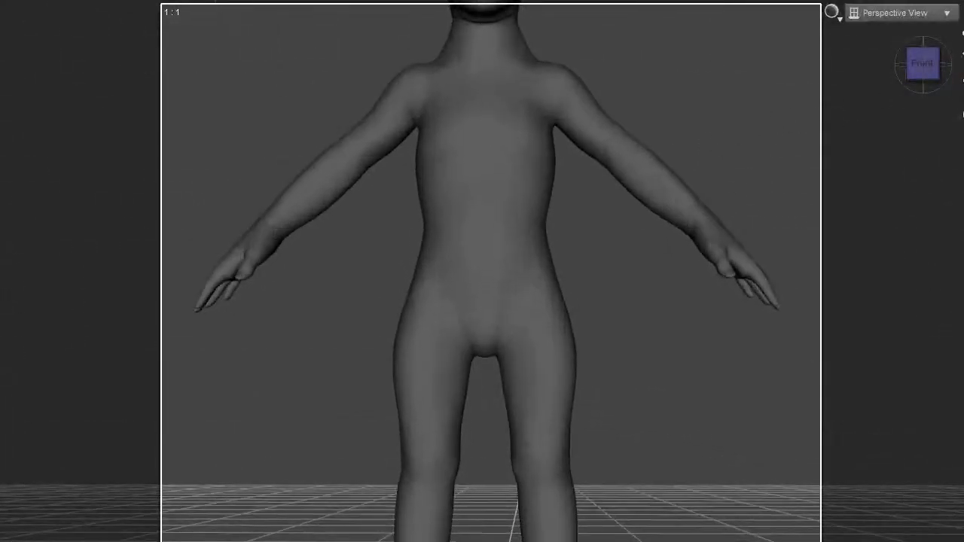
pyautogui.moveTo(679, 81); pyautogui.dragTo(664, 343, button='middle')
pyautogui.scroll(4, 664, 86)
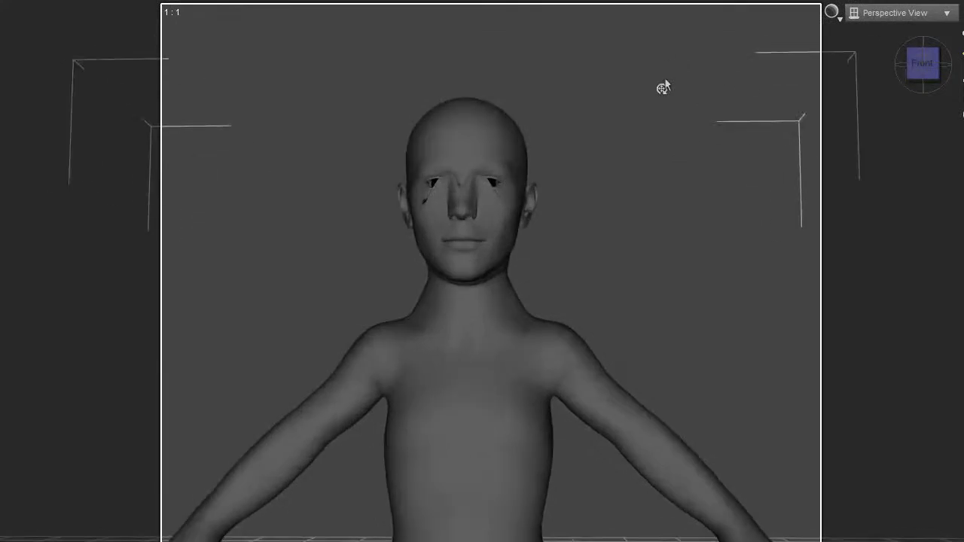
pyautogui.moveTo(923, 65)
pyautogui.mouseDown()
pyautogui.moveTo(949, 72)
pyautogui.moveTo(923, 65)
pyautogui.mouseUp()
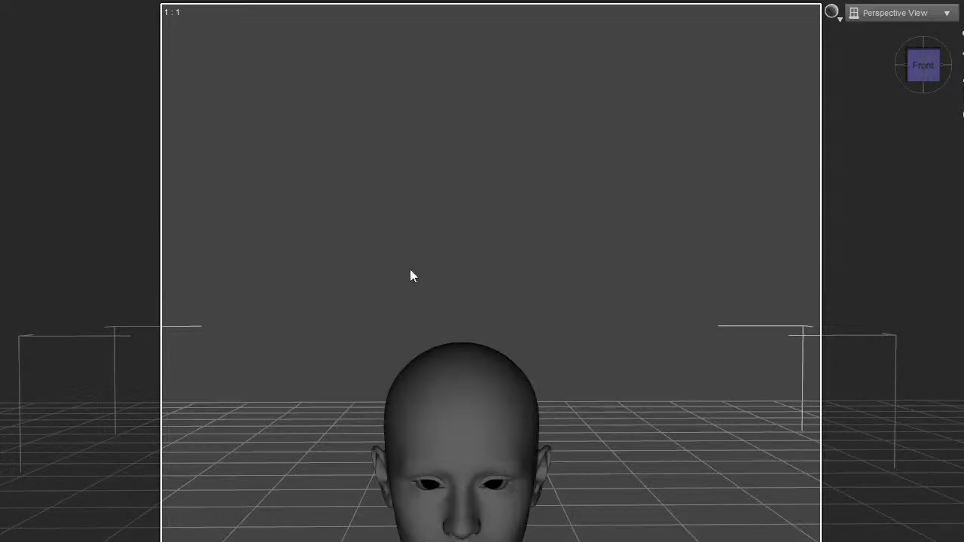
pyautogui.scroll(-3, 524, 260)
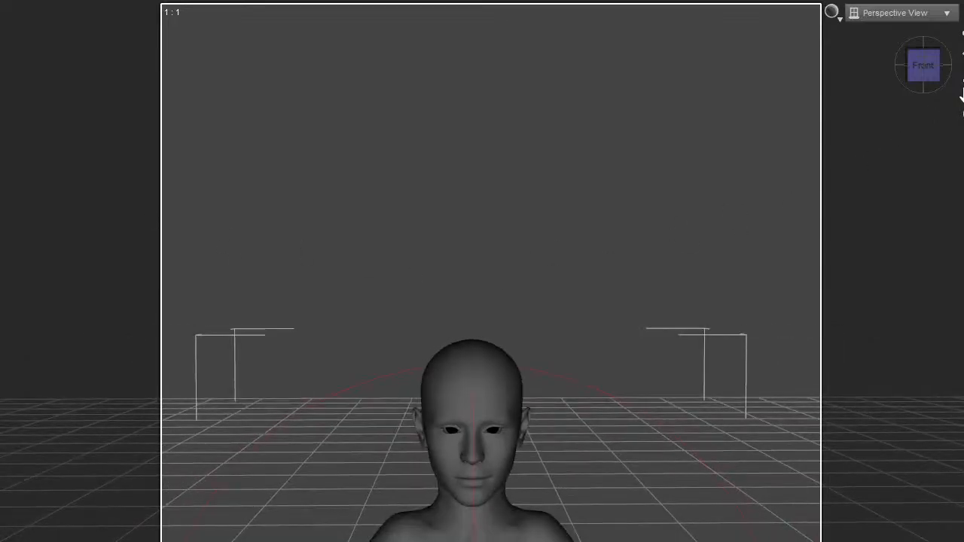
# Step: Compare the dark figure's head, torso and limbs with the overlapping white child figure from the front
pyautogui.moveTo(962, 54); pyautogui.dragTo(962, 6)
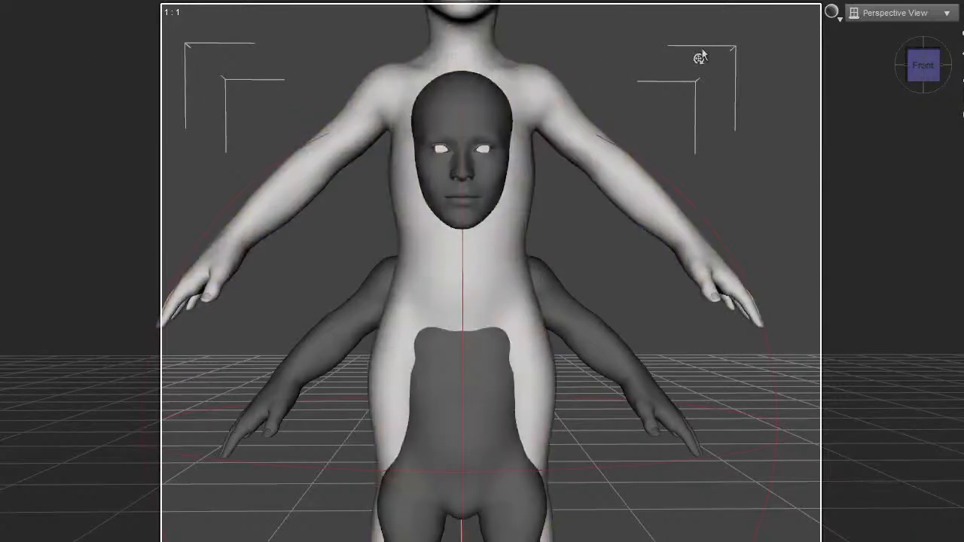
pyautogui.press('f')
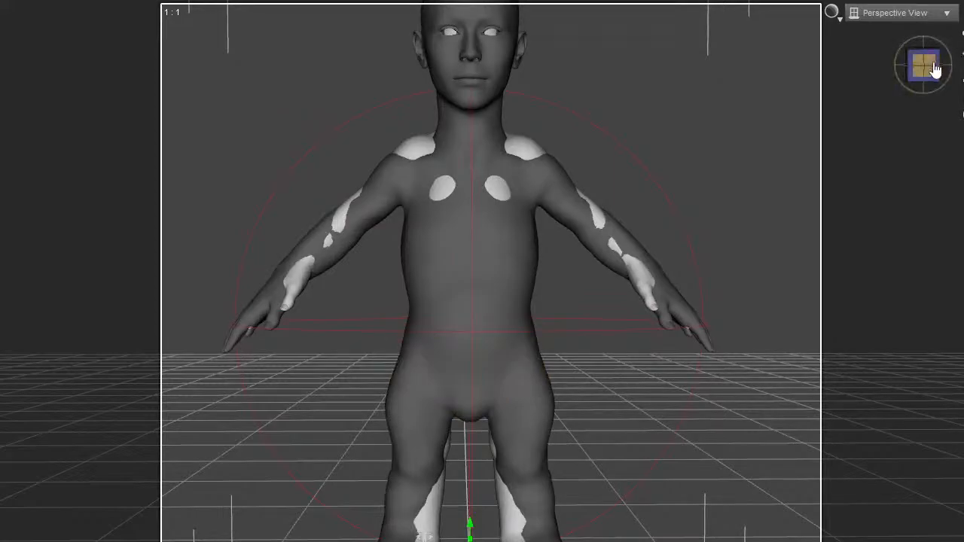
pyautogui.moveTo(933, 72); pyautogui.dragTo(858, 82)
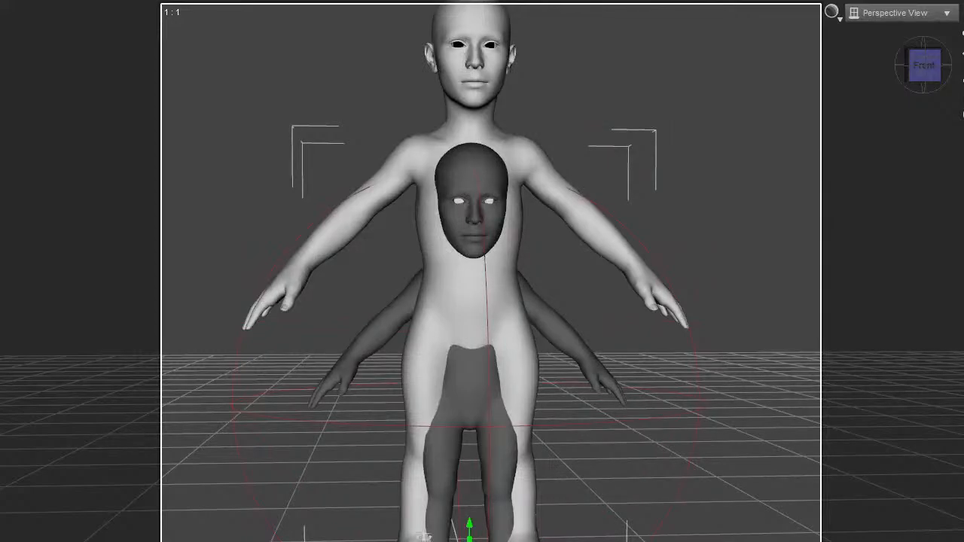
pyautogui.moveTo(918, 77); pyautogui.dragTo(961, 71)
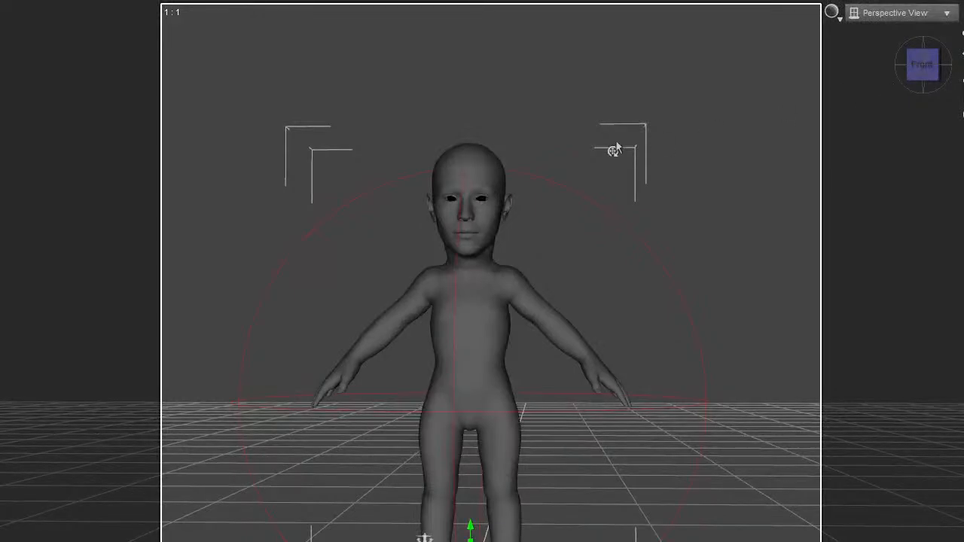
# Step: Examine the reshaped child figure's head, shoulders and torso proportions from the front
pyautogui.scroll(3, 588, 152)
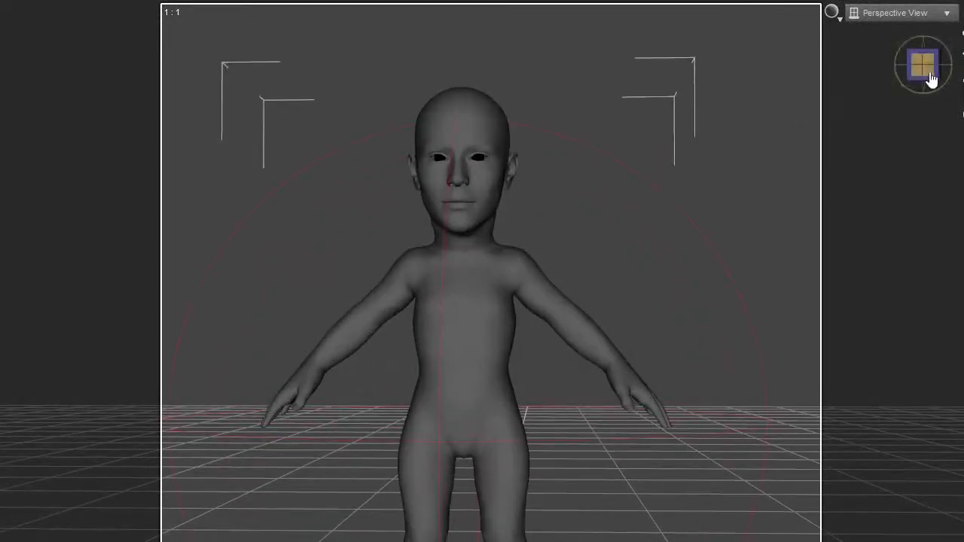
pyautogui.click(927, 79)
pyautogui.moveTo(927, 80); pyautogui.dragTo(958, 69)
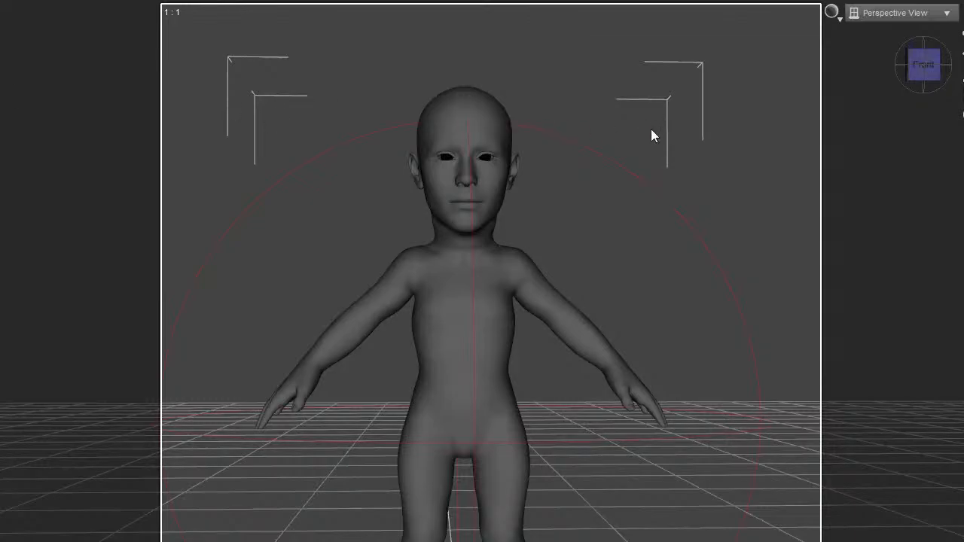
pyautogui.moveTo(920, 78); pyautogui.dragTo(889, 85)
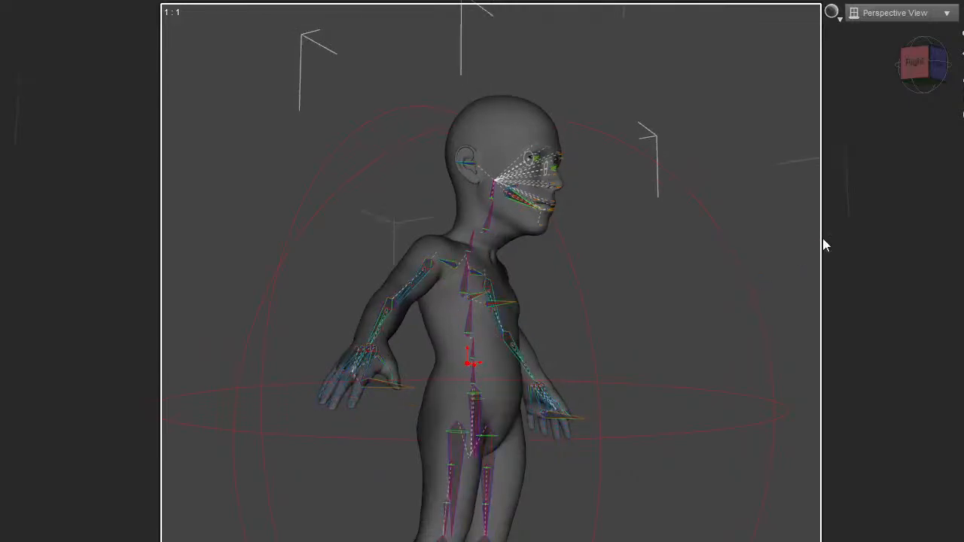
# Step: Check how the bones line up inside the child figure from the side and front, including against the white figure
pyautogui.moveTo(916, 79); pyautogui.dragTo(873, 90)
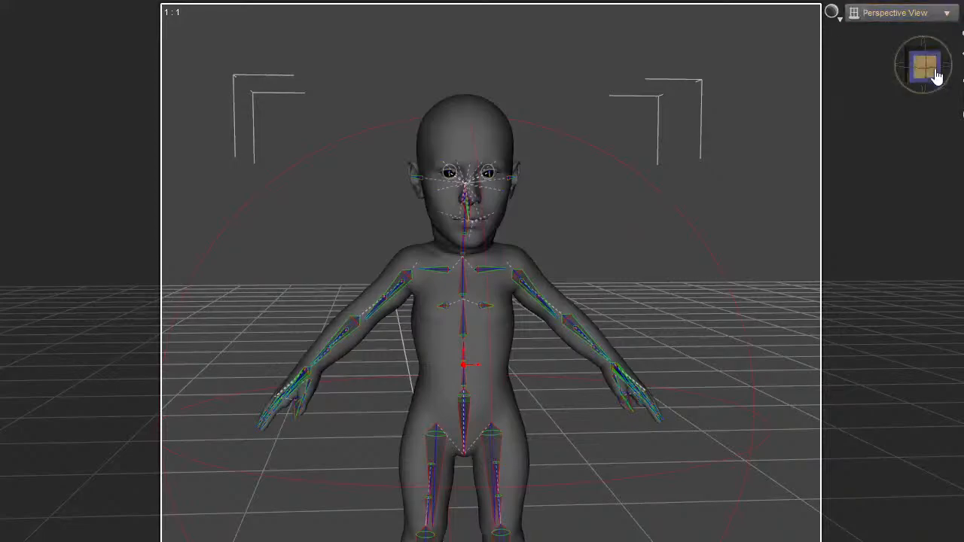
pyautogui.moveTo(936, 77)
pyautogui.mouseDown()
pyautogui.moveTo(962, 73)
pyautogui.moveTo(904, 71)
pyautogui.moveTo(934, 71)
pyautogui.mouseUp()
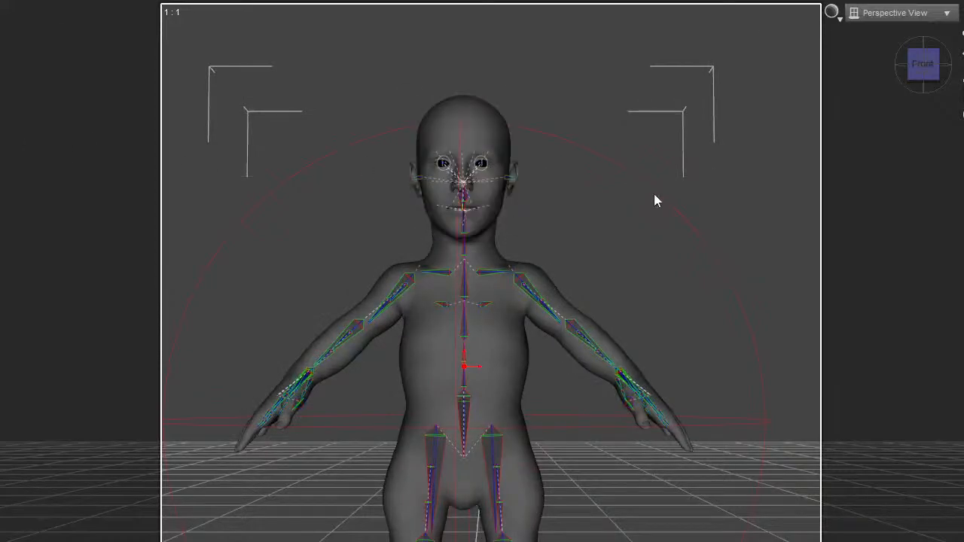
pyautogui.scroll(1, 654, 194)
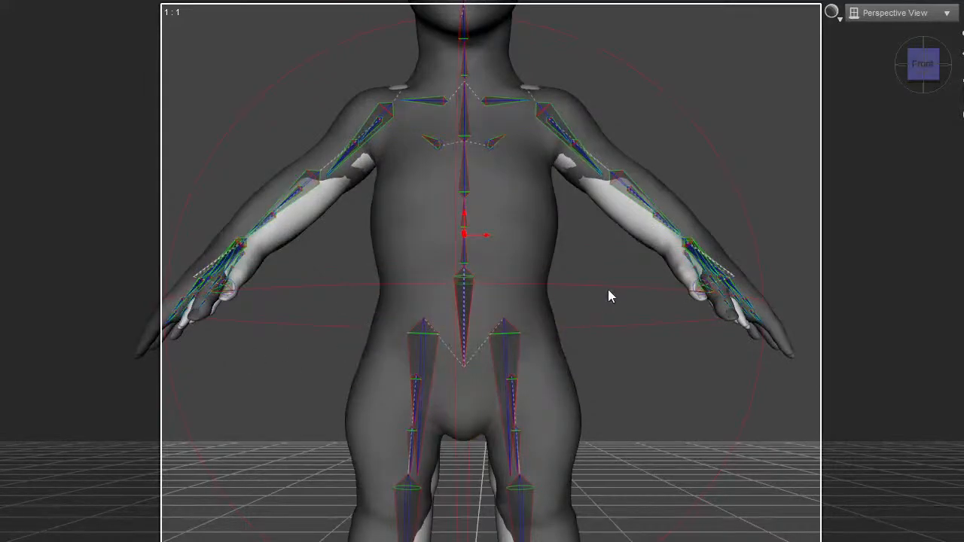
pyautogui.scroll(-3, 607, 289)
pyautogui.moveTo(924, 69)
pyautogui.mouseDown()
pyautogui.moveTo(813, 94)
pyautogui.moveTo(809, 82)
pyautogui.moveTo(821, 58)
pyautogui.moveTo(903, 52)
pyautogui.moveTo(924, 69)
pyautogui.mouseUp()
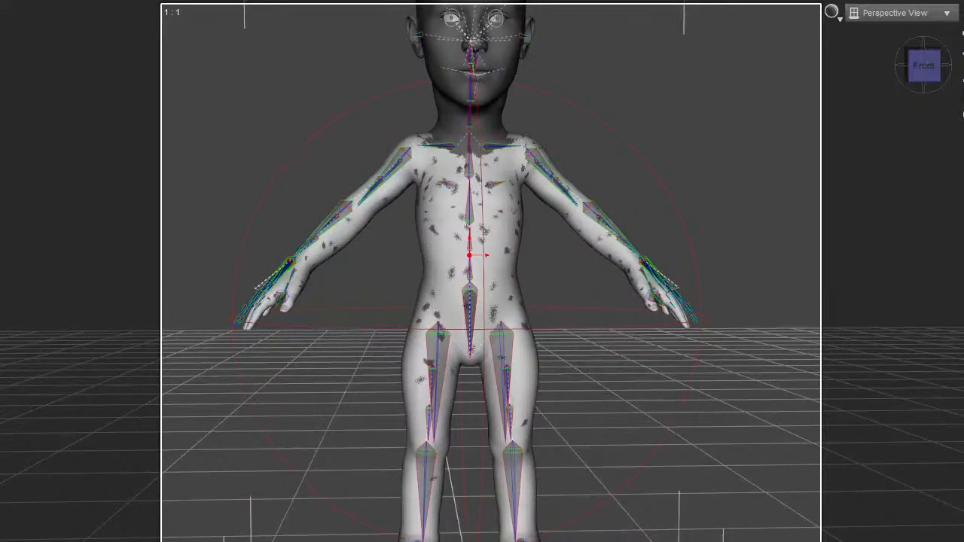
# Step: Examine the slim child figure's bone alignment in the face, arms and legs from the front
pyautogui.moveTo(923, 69)
pyautogui.mouseDown()
pyautogui.moveTo(813, 80)
pyautogui.moveTo(918, 68)
pyautogui.moveTo(922, 78)
pyautogui.moveTo(882, 64)
pyautogui.moveTo(923, 76)
pyautogui.moveTo(940, 54)
pyautogui.moveTo(925, 79)
pyautogui.mouseUp()
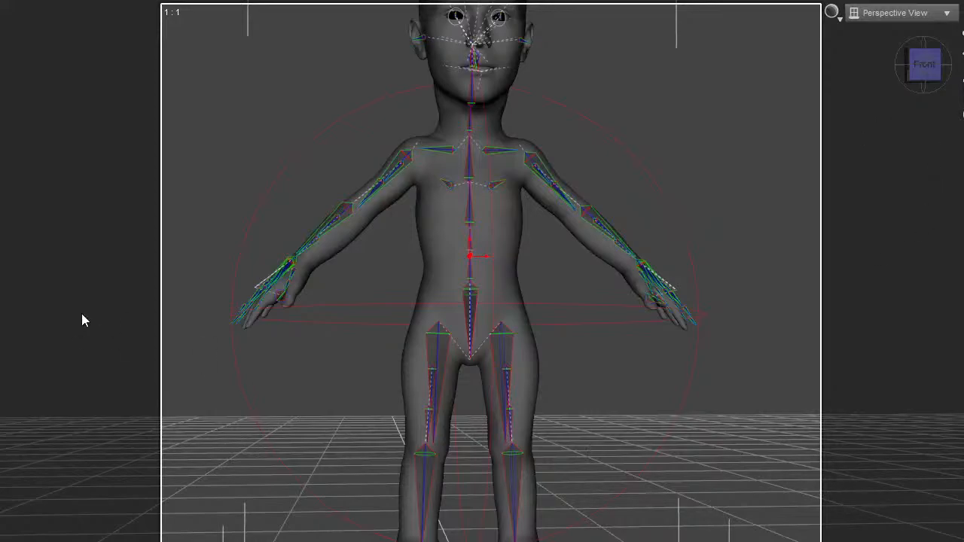
pyautogui.moveTo(671, 177); pyautogui.dragTo(703, 154, button='middle')
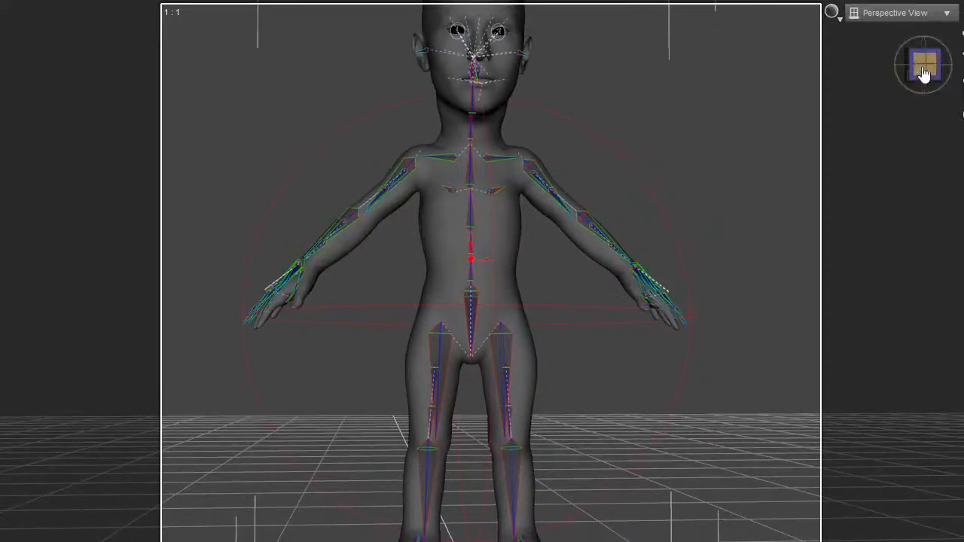
pyautogui.moveTo(924, 73); pyautogui.dragTo(923, 92)
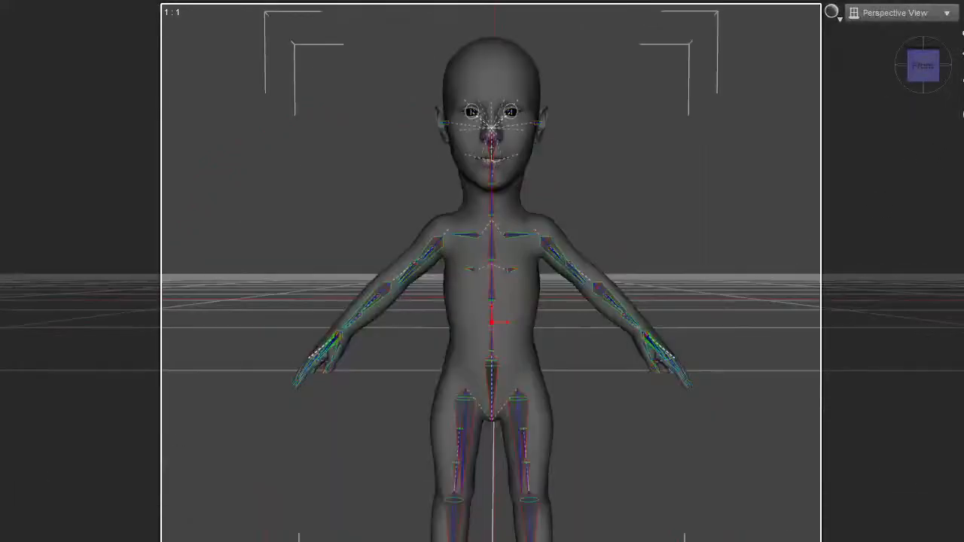
pyautogui.moveTo(917, 75); pyautogui.dragTo(896, 85)
pyautogui.click(924, 68)
pyautogui.click(920, 71)
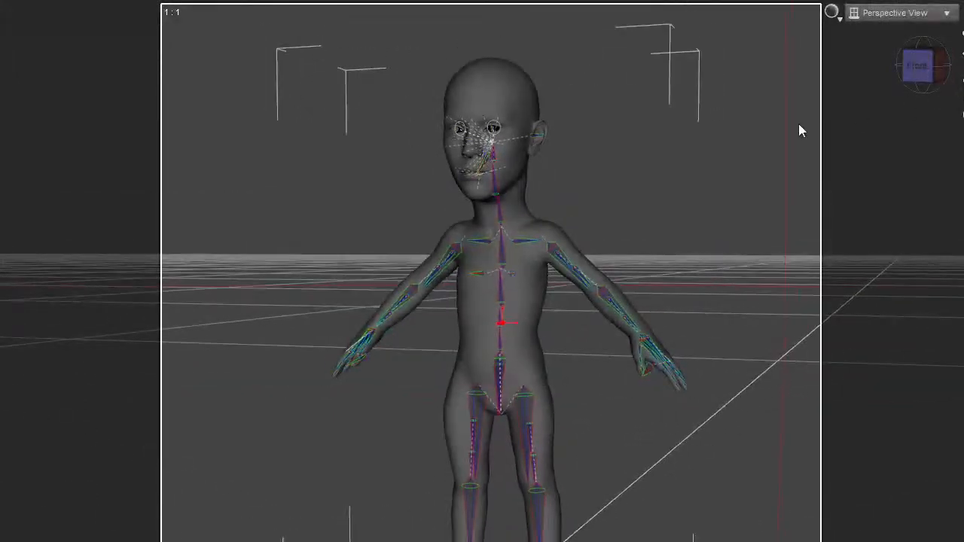
# Step: Inspect the whole child figure and its skeleton from head to feet in the front view
pyautogui.scroll(-3, 715, 150)
pyautogui.scroll(-1, 715, 145)
pyautogui.moveTo(920, 66); pyautogui.dragTo(904, 70)
pyautogui.click(932, 73)
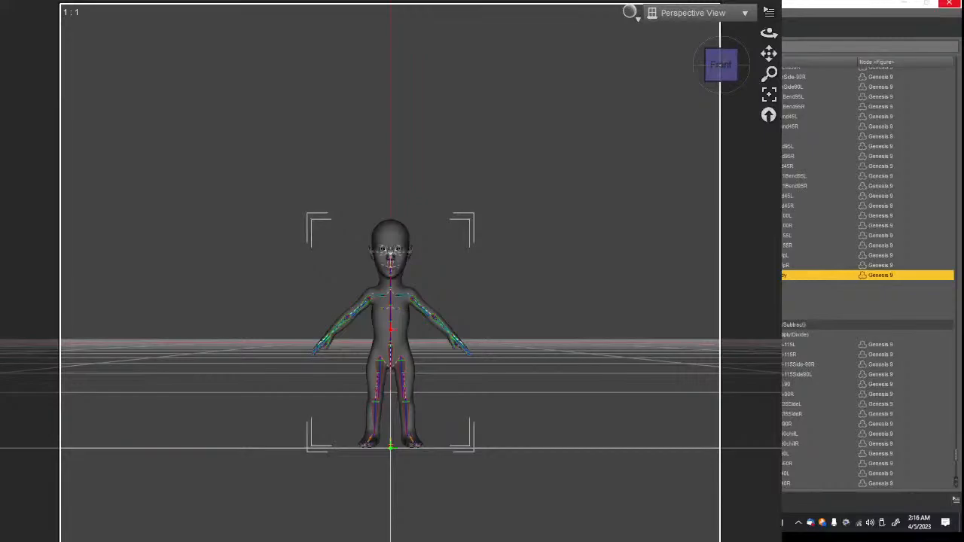
# Step: Switch to the mail program, delete two messages from the list, and leave the mail program
pyautogui.hotkey('alt', 'Tab')
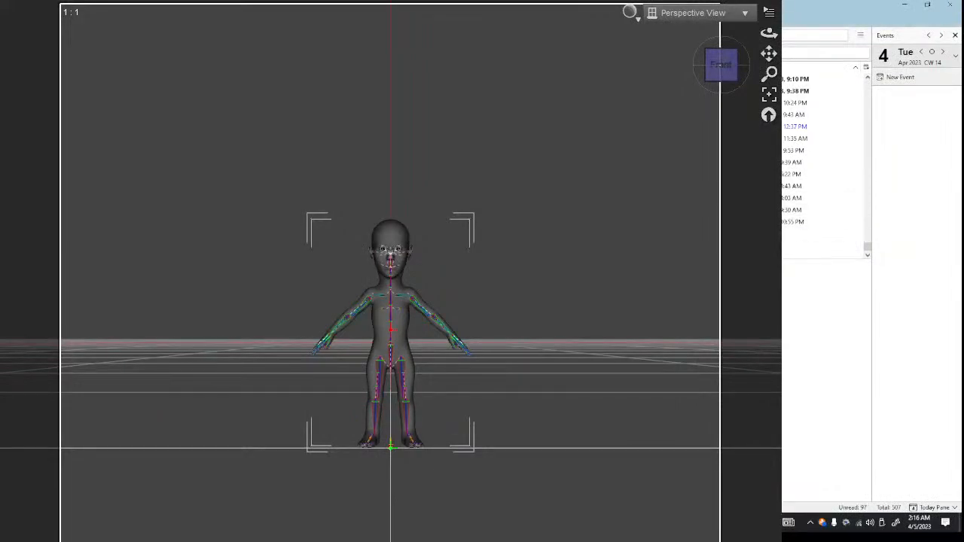
pyautogui.click(822, 234)
pyautogui.keyDown('shift'); pyautogui.click(822, 245); pyautogui.keyUp('shift')
pyautogui.press('Delete')
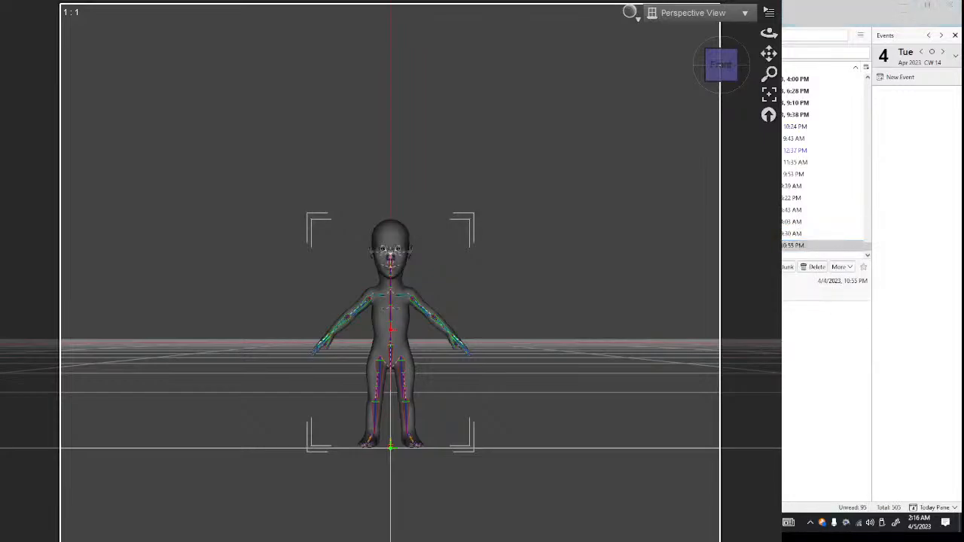
pyautogui.hotkey('alt', 'Tab')
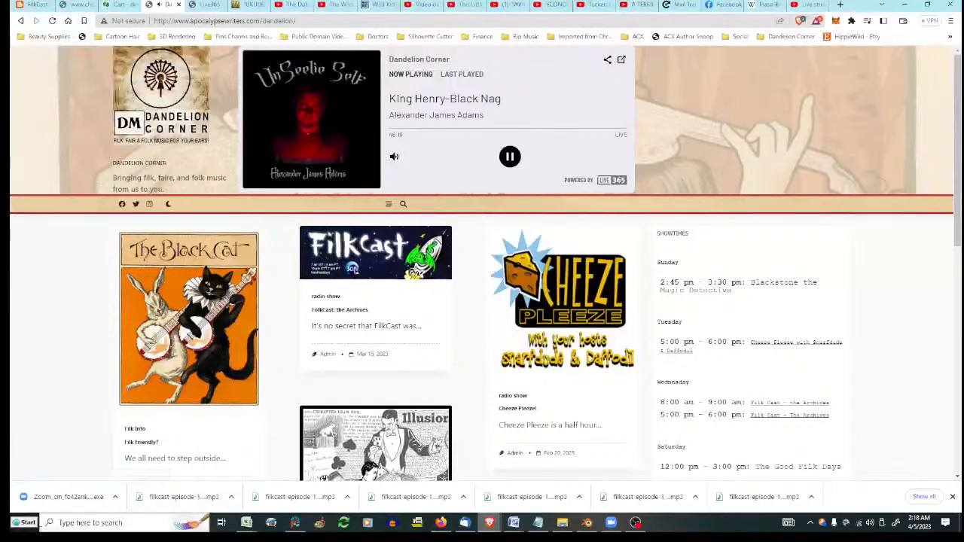
# Step: Launch the DAZ Pro 64 bit public build from the installed DAZ 3D programs
pyautogui.click(27, 522)
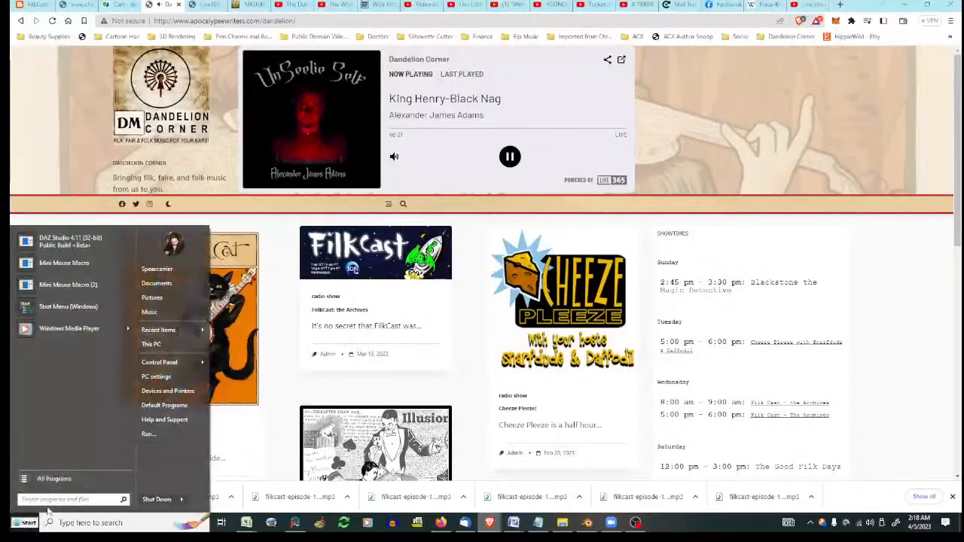
pyautogui.click(55, 479)
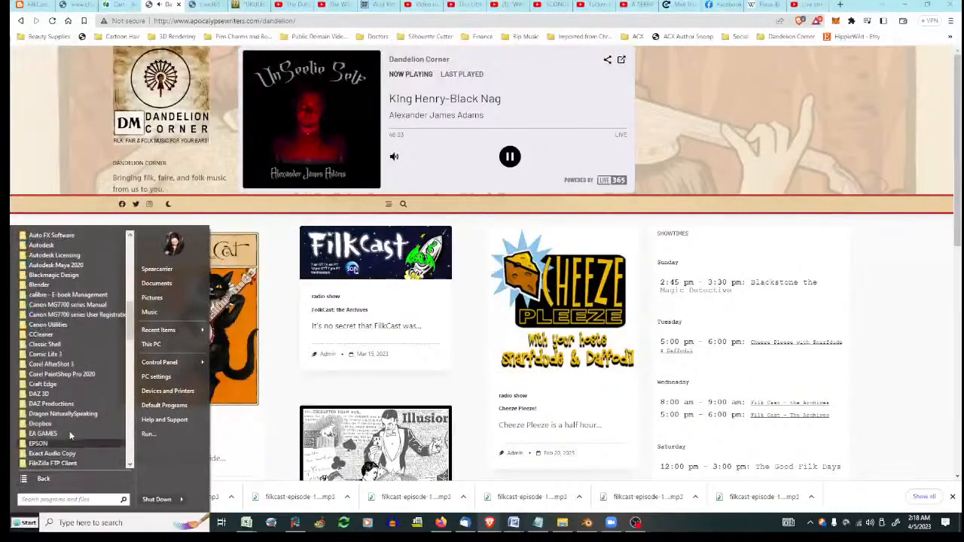
pyautogui.click(56, 394)
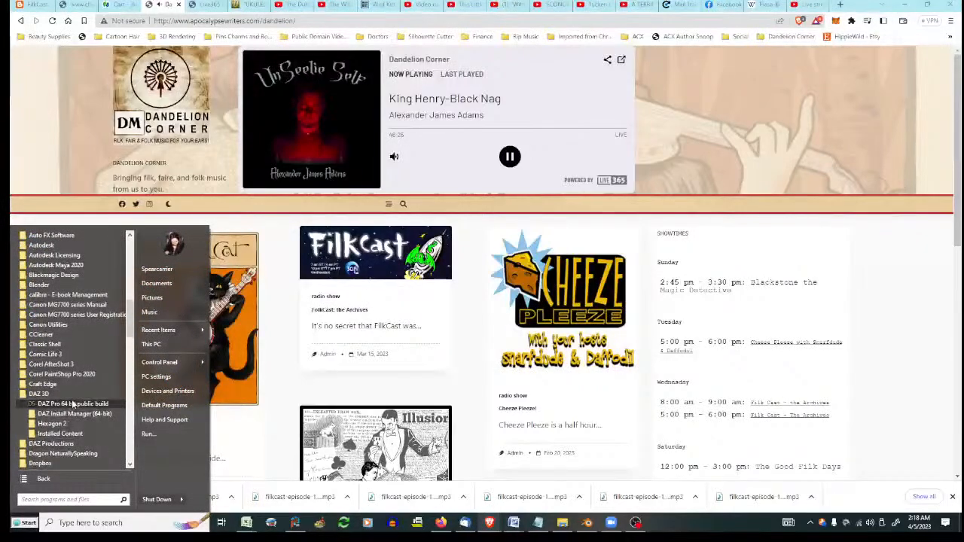
pyautogui.click(73, 405)
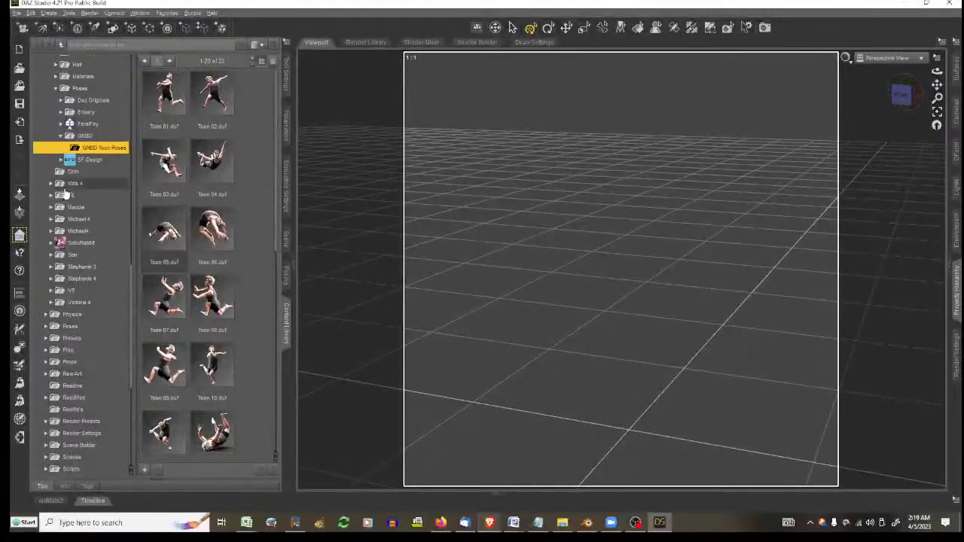
# Step: Load the base Genesis 9 figure from the content library into the empty scene, dismissing the duplicate formulas warning
pyautogui.scroll(5, 88, 419)
pyautogui.click(85, 166)
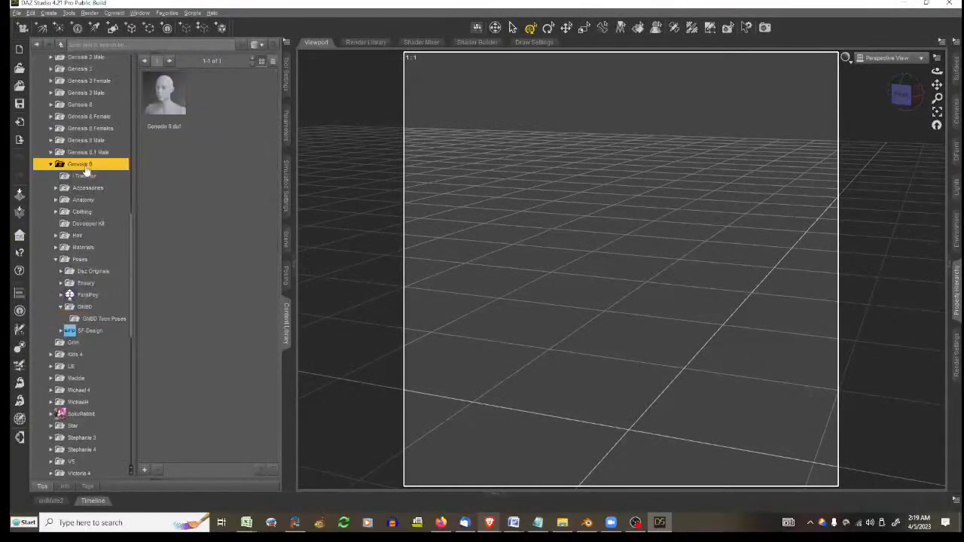
pyautogui.doubleClick(160, 117)
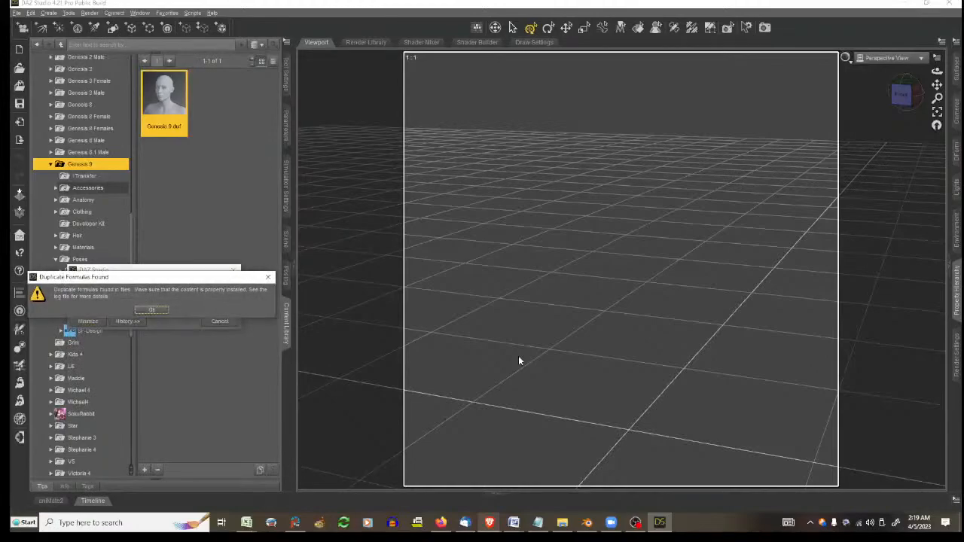
pyautogui.press('Return')
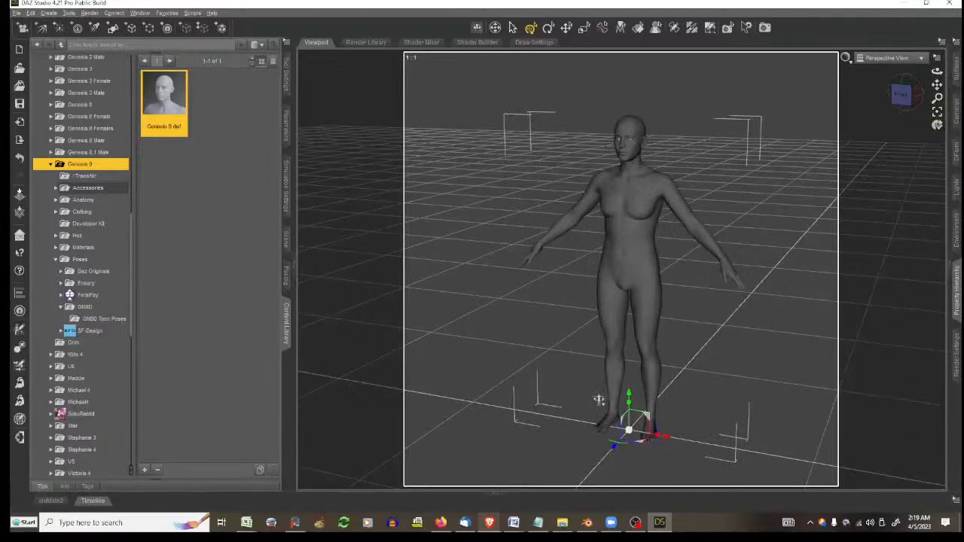
# Step: Raise the Genesis 9 figure's Proportion Smaller Body Only shape to its maximum
pyautogui.click(287, 121)
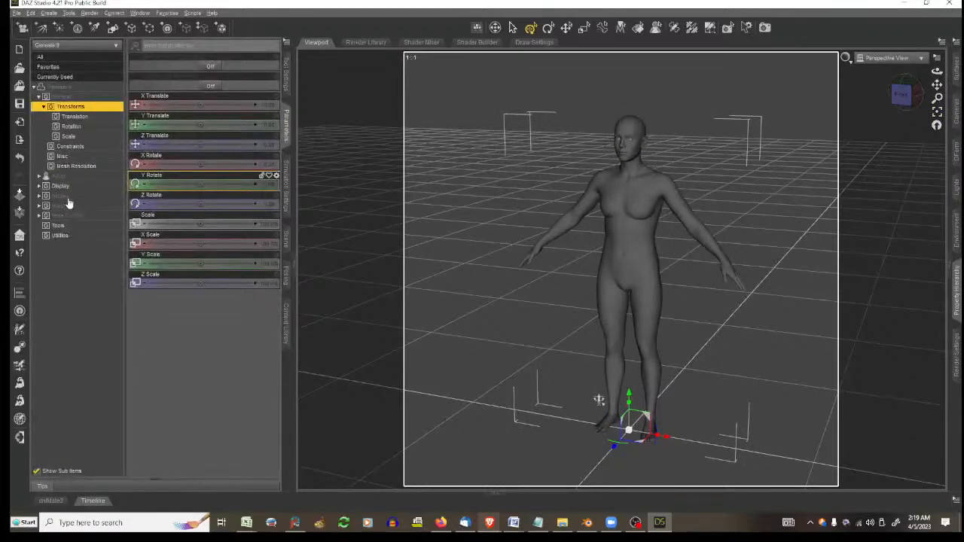
pyautogui.click(66, 183)
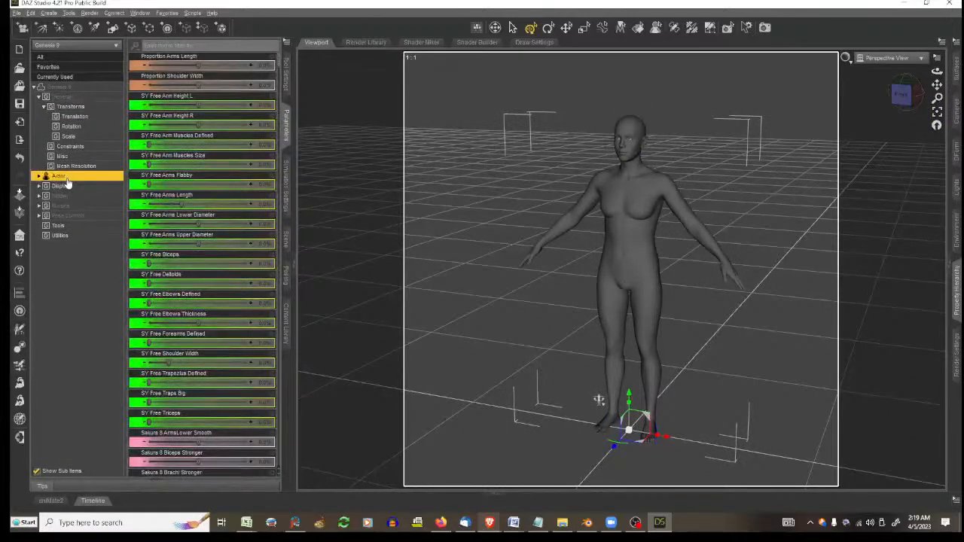
pyautogui.click(39, 176)
pyautogui.click(67, 235)
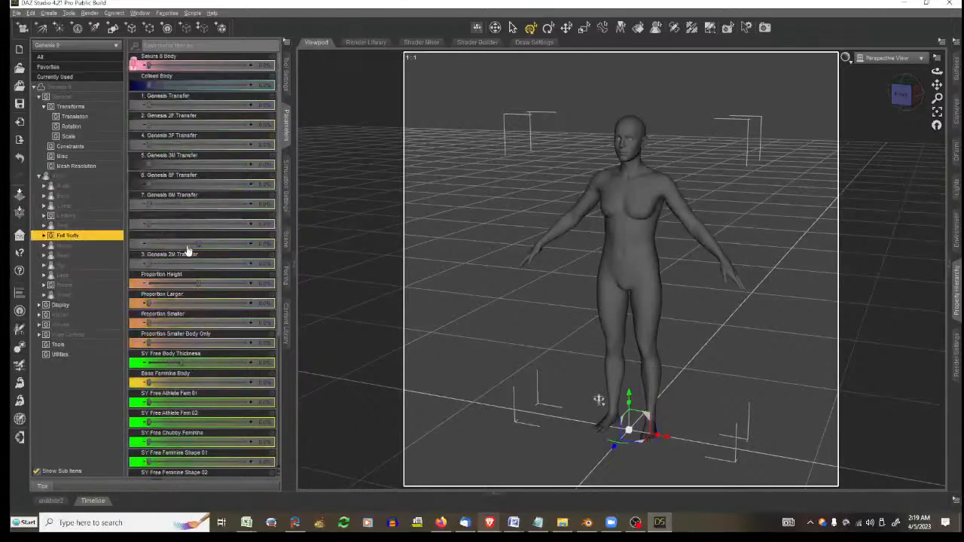
pyautogui.click(43, 235)
pyautogui.click(91, 264)
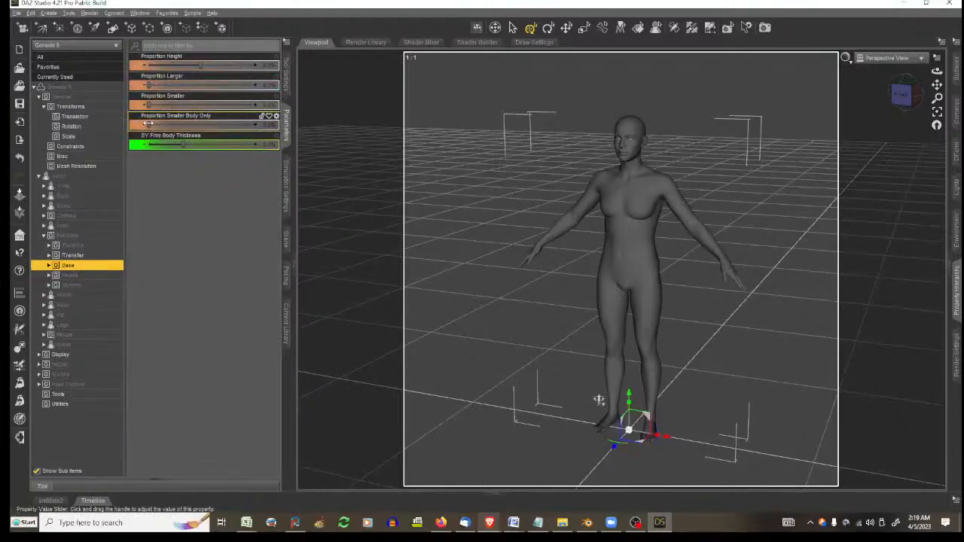
pyautogui.moveTo(148, 122); pyautogui.dragTo(298, 140)
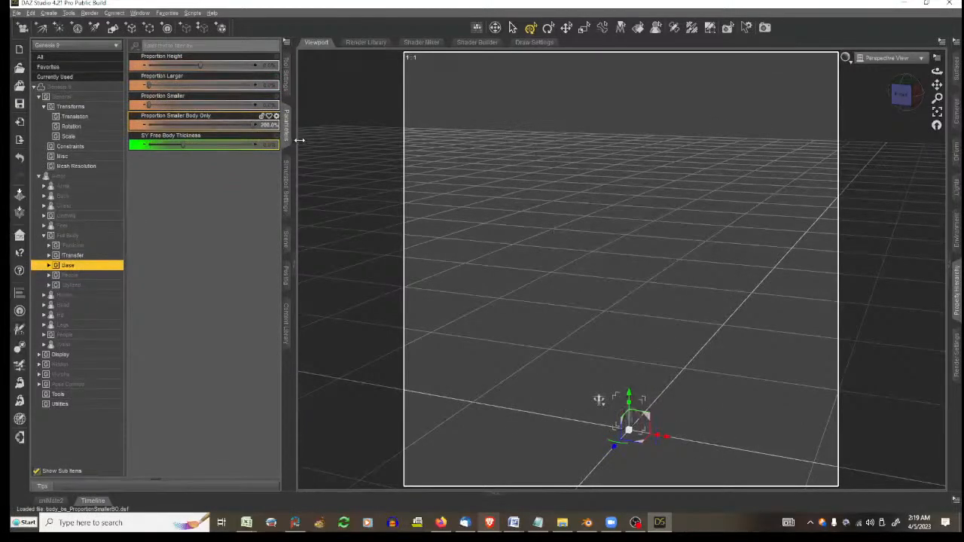
# Step: Set the Genesis 9 figure's overall scale to 100%
pyautogui.click(79, 89)
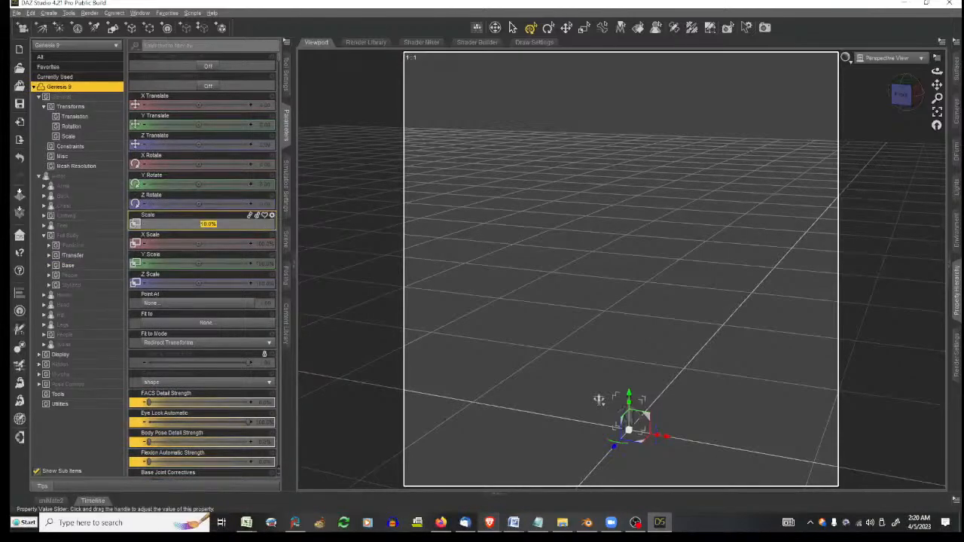
pyautogui.write('100')
pyautogui.press('Return')
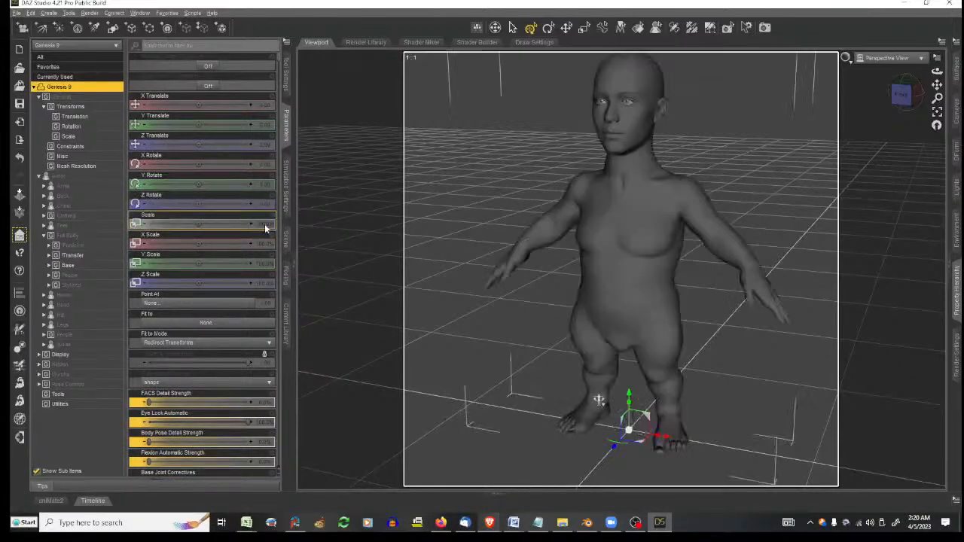
# Step: Examine the short-bodied Genesis 9 figure from the front and compare it with the overlapping white child figure
pyautogui.click(904, 93)
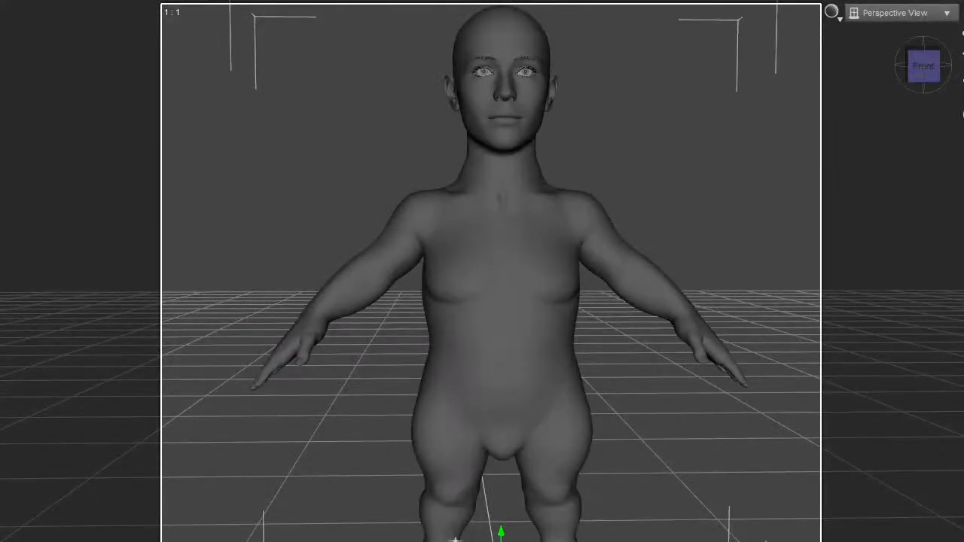
pyautogui.moveTo(2, 223); pyautogui.dragTo(123, 218)
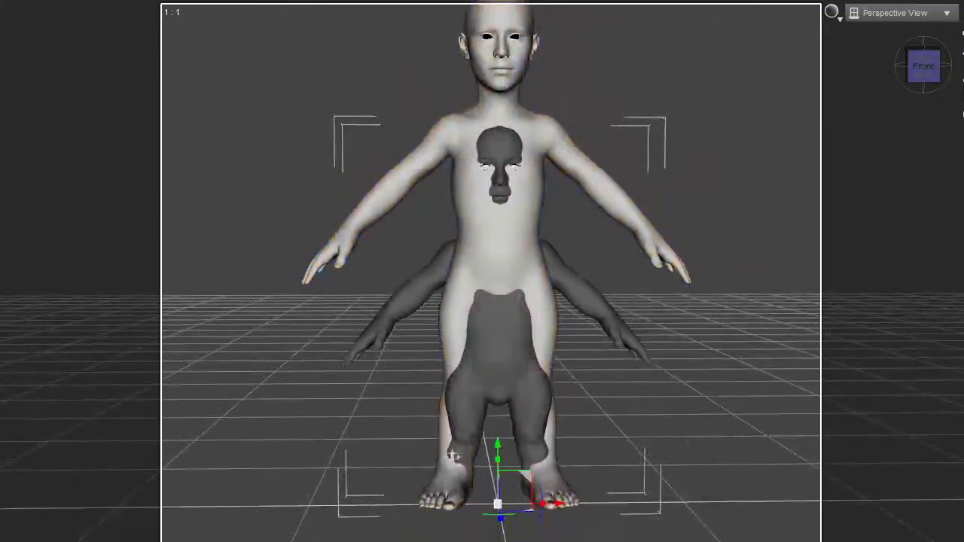
# Step: Compare the proportions of the Genesis 9 figure with the overlapping white child figure from the front
pyautogui.moveTo(28, 121); pyautogui.dragTo(17, 153, button='middle')
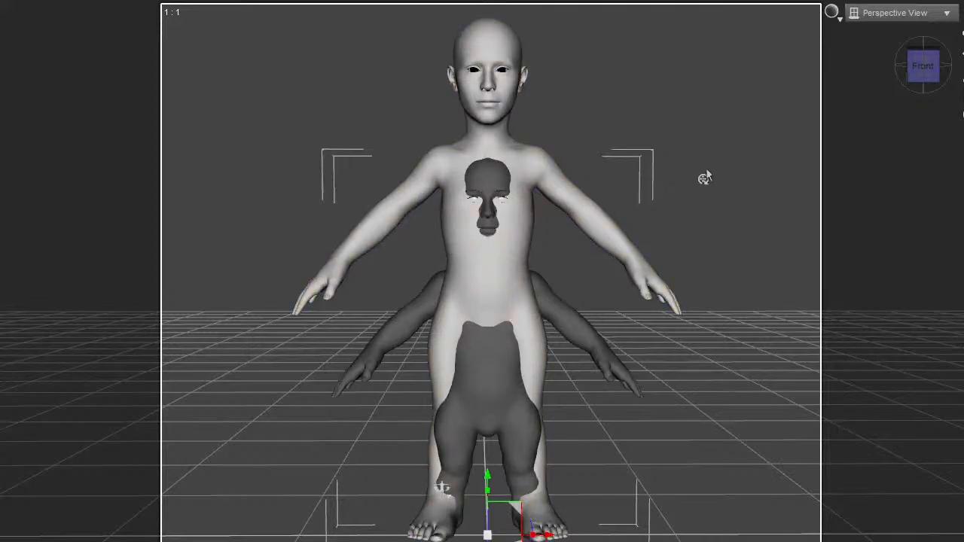
pyautogui.scroll(3, 705, 168)
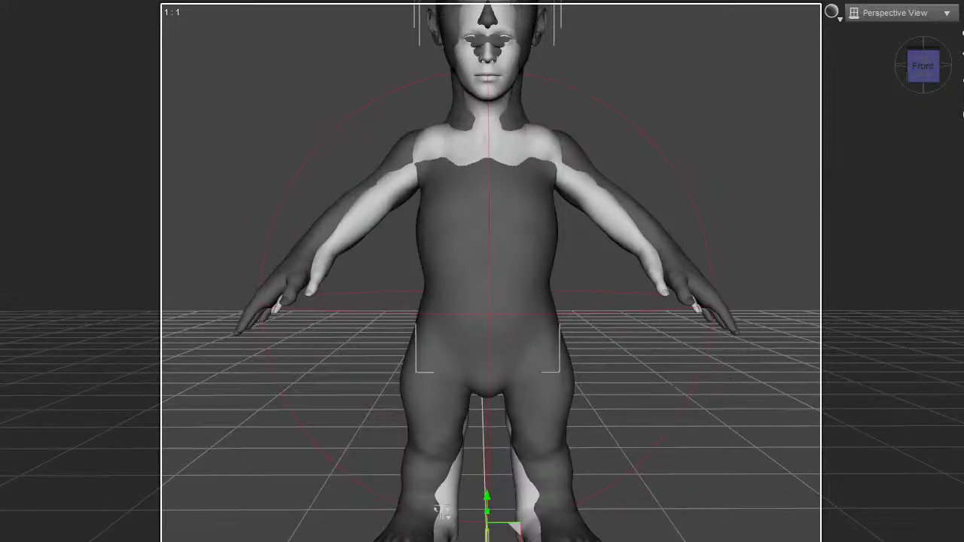
pyautogui.moveTo(487, 536); pyautogui.dragTo(487, 538)
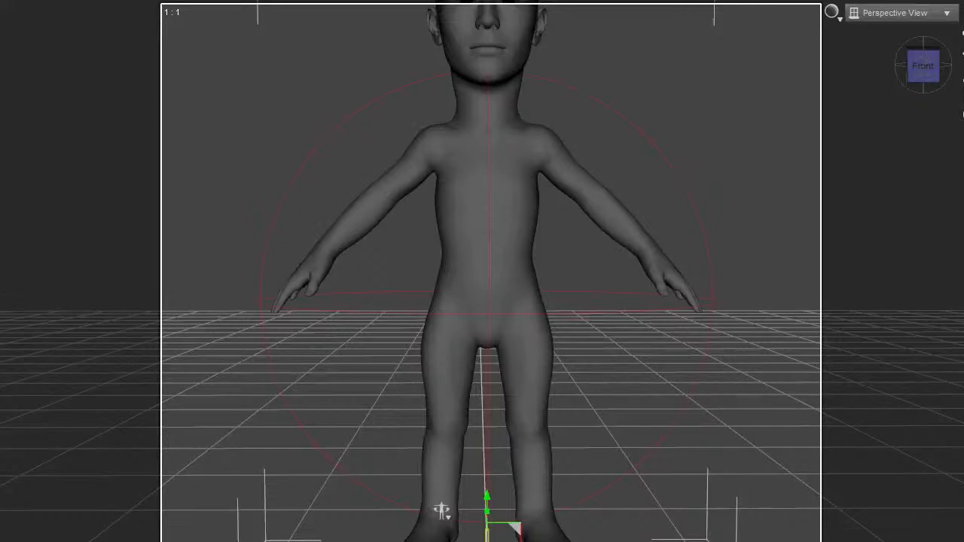
# Step: Add controlling properties to the selected Genesis 9 corrective in the property hierarchy, including its Multiply/Divide stage
pyautogui.moveTo(963, 260); pyautogui.dragTo(782, 260)
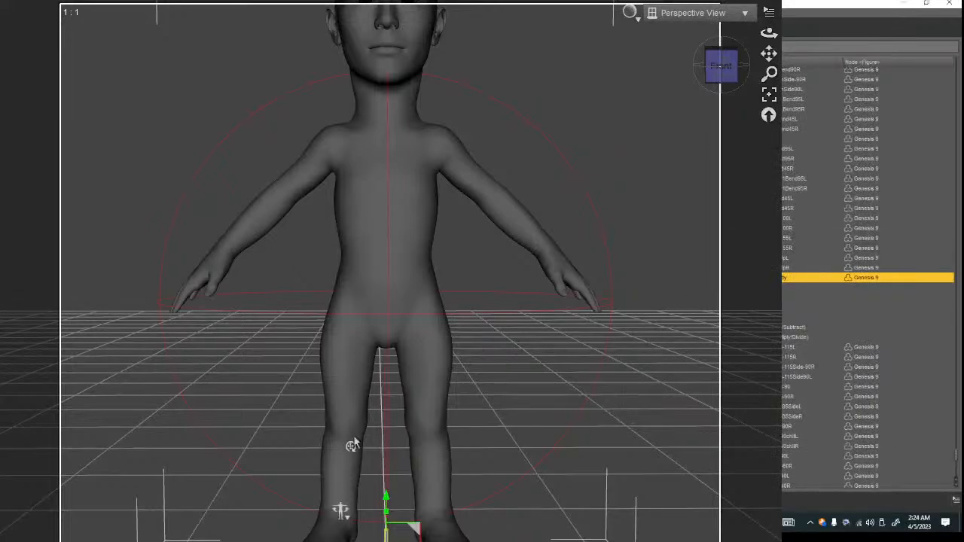
pyautogui.moveTo(544, 485); pyautogui.dragTo(714, 420)
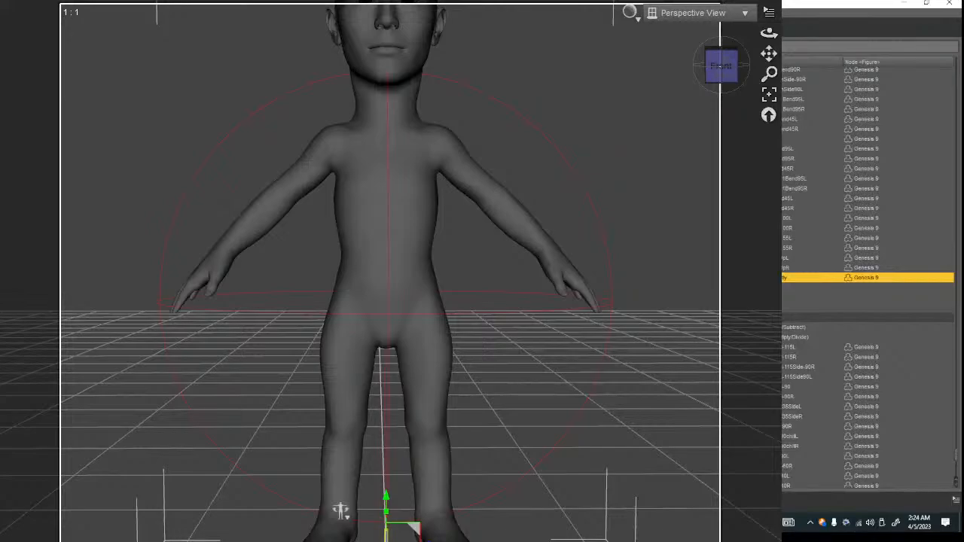
pyautogui.moveTo(128, 307); pyautogui.dragTo(694, 444)
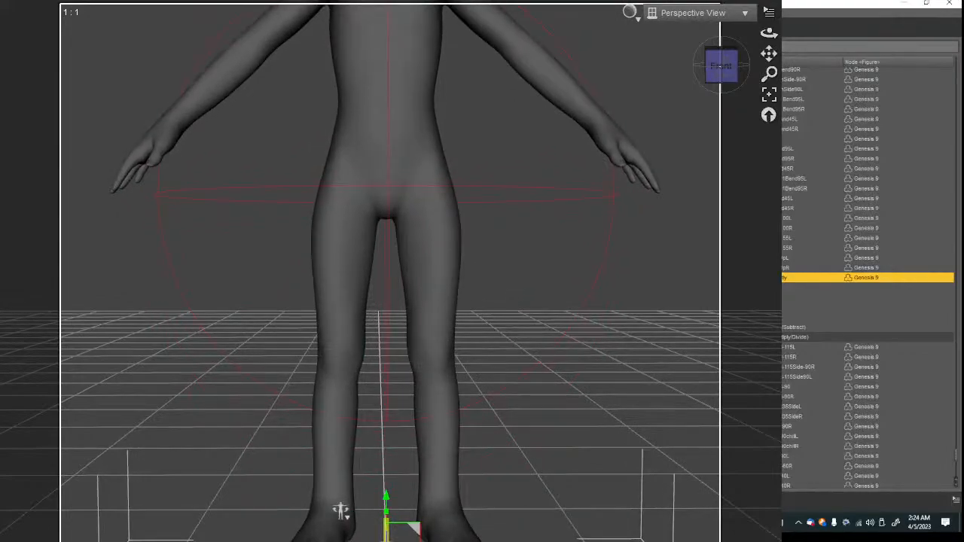
# Step: Examine the Genesis 9 figure's legs and overall body proportions with the child shape from the front
pyautogui.scroll(-5, 461, 245)
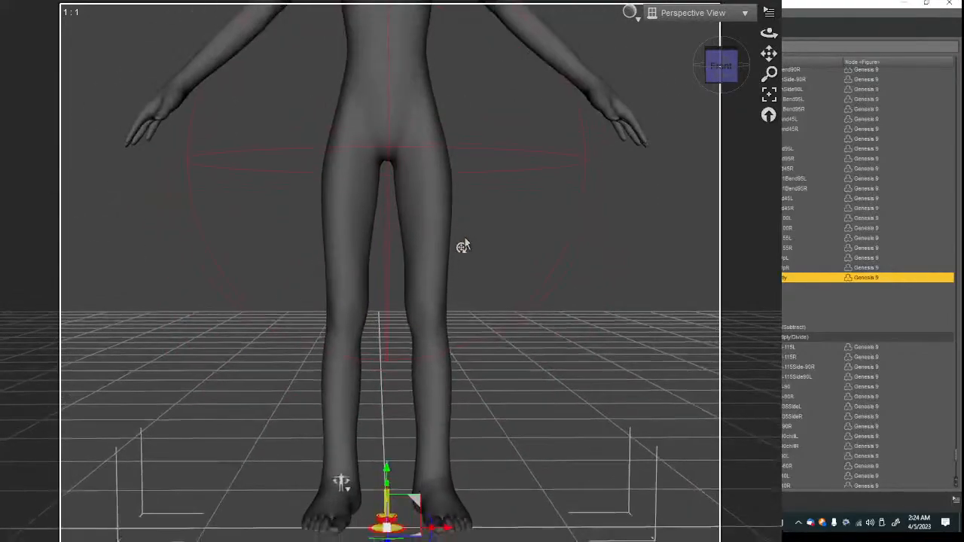
pyautogui.scroll(-3, 462, 246)
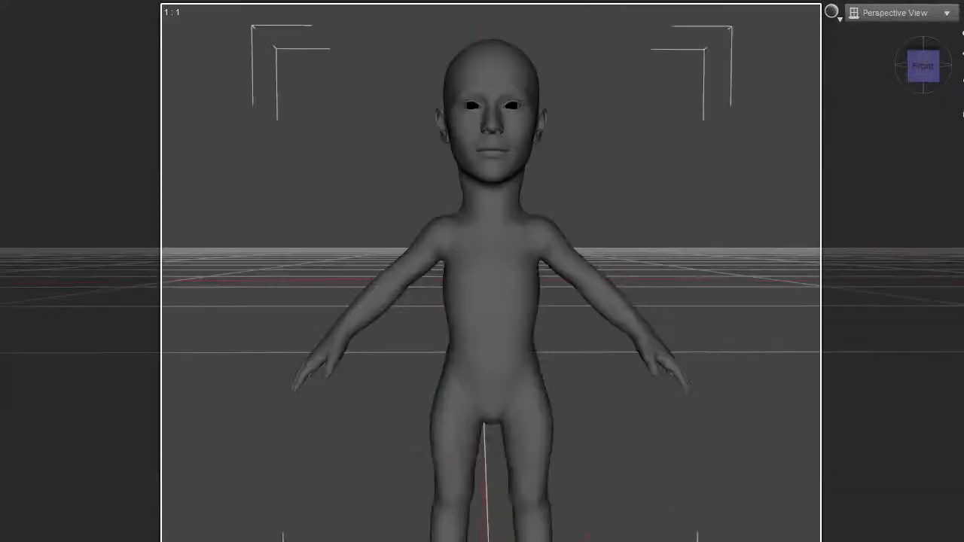
pyautogui.scroll(-5, 804, 167)
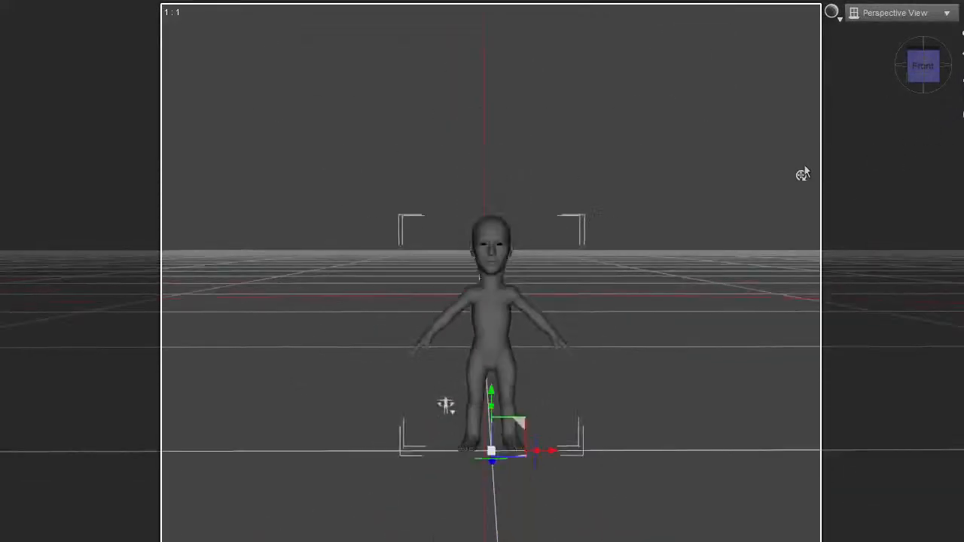
pyautogui.scroll(3, 805, 167)
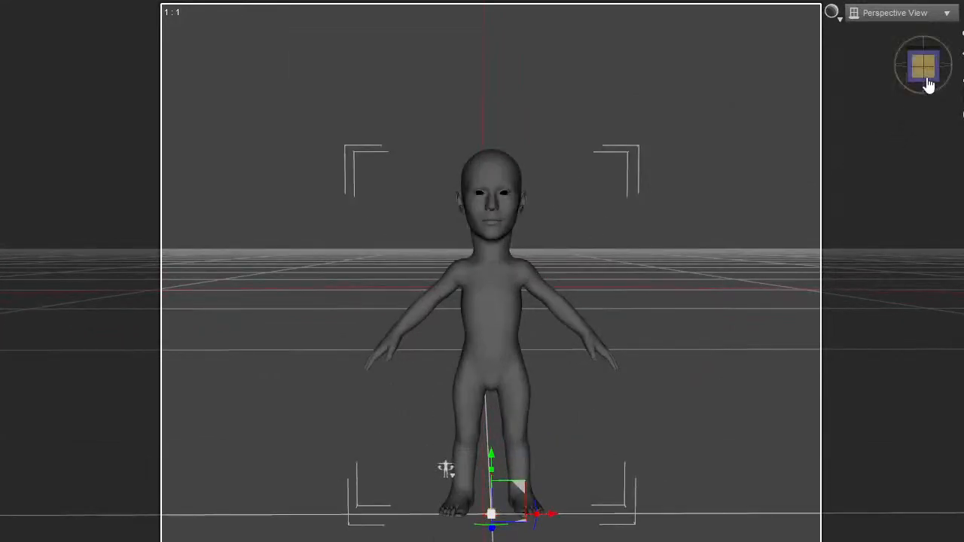
pyautogui.moveTo(929, 85)
pyautogui.mouseDown()
pyautogui.moveTo(873, 90)
pyautogui.moveTo(923, 77)
pyautogui.mouseUp()
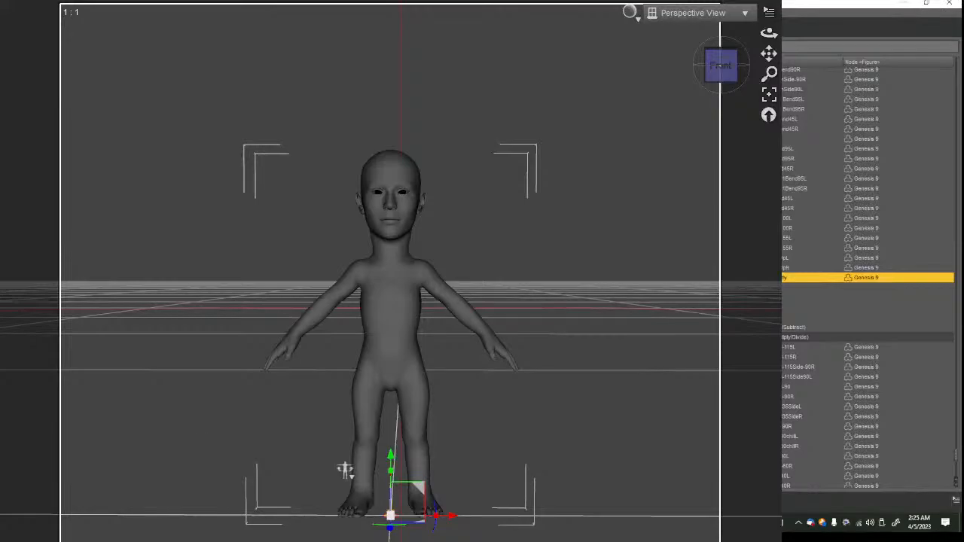
# Step: Set the corrective property's type to Modifier/Corrective and its color to green (0, 128, 0), and accept the parameter settings
pyautogui.doubleClick(321, 280)
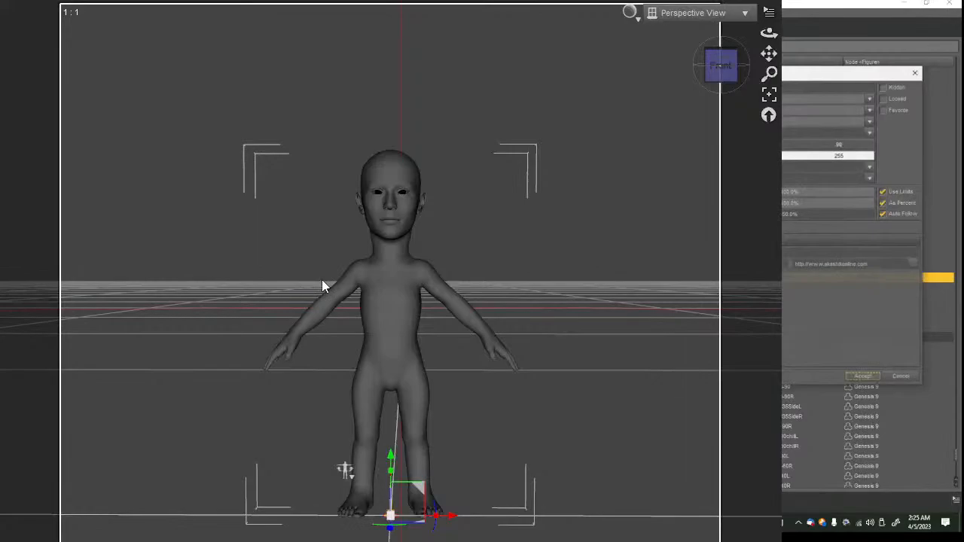
pyautogui.click(870, 133)
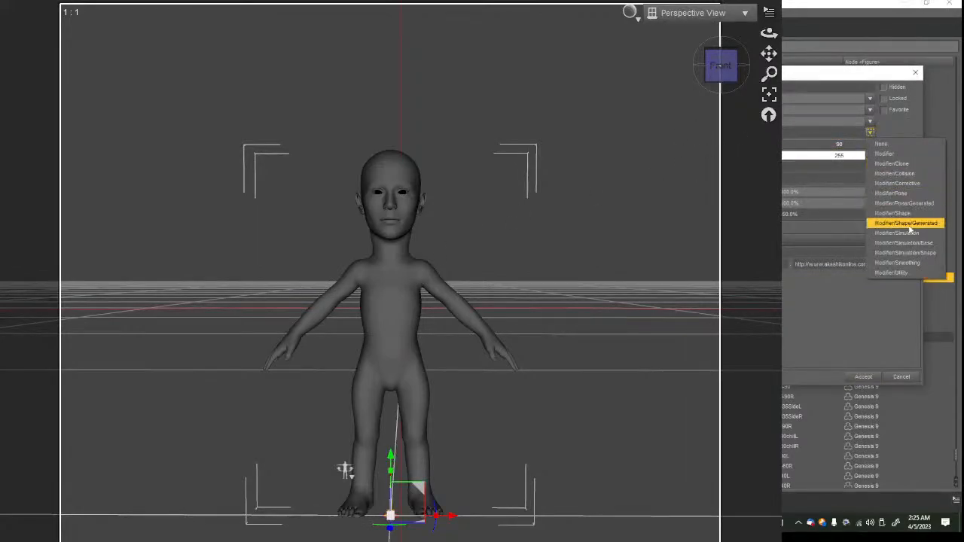
pyautogui.click(912, 186)
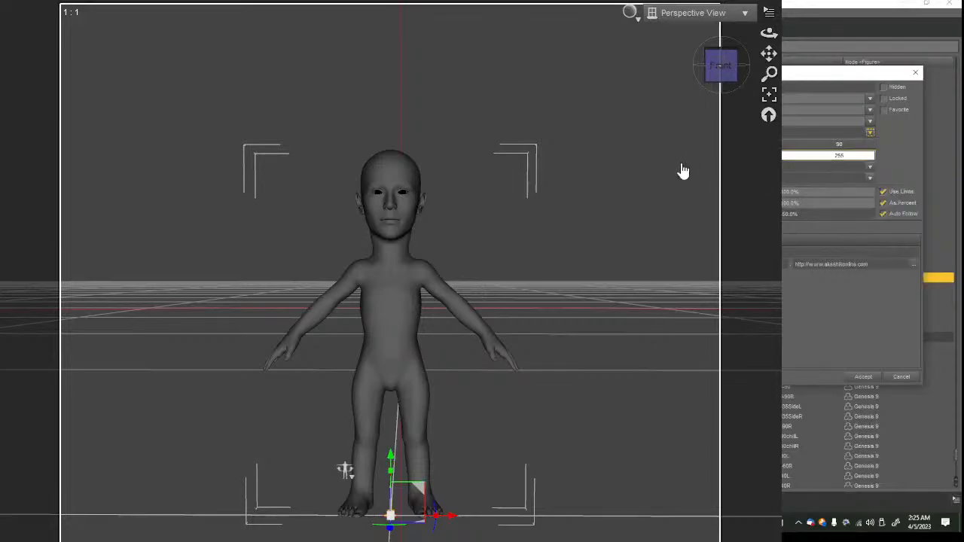
pyautogui.click(661, 148)
pyautogui.click(847, 157)
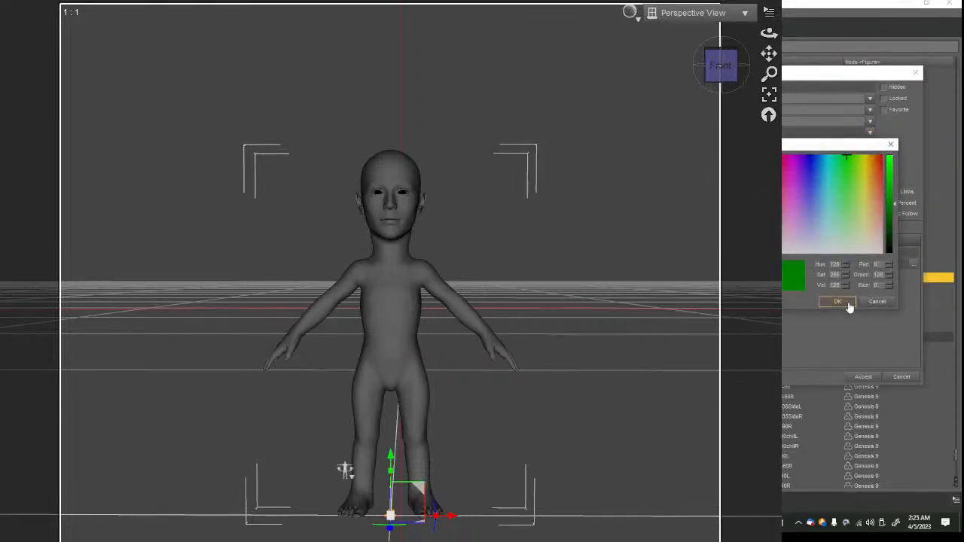
pyautogui.click(836, 300)
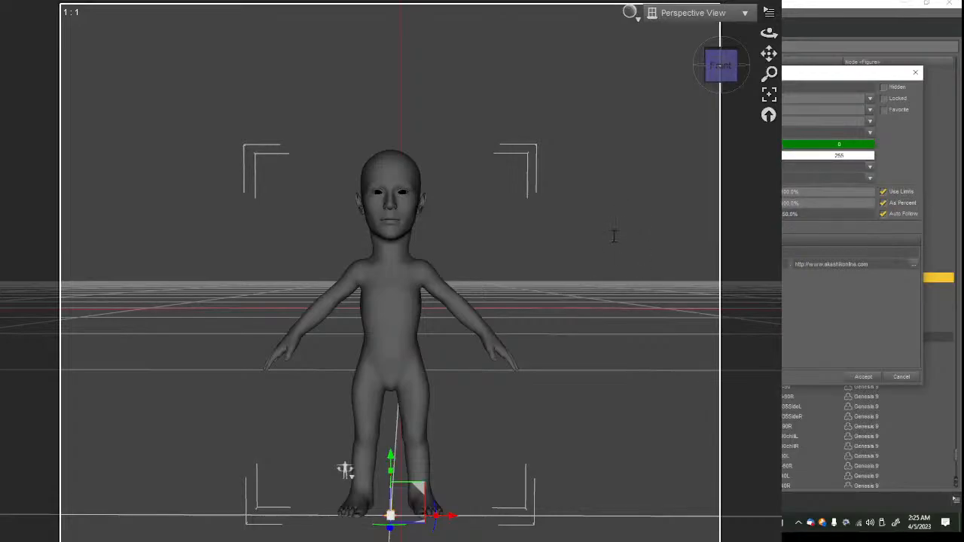
pyautogui.press('Return')
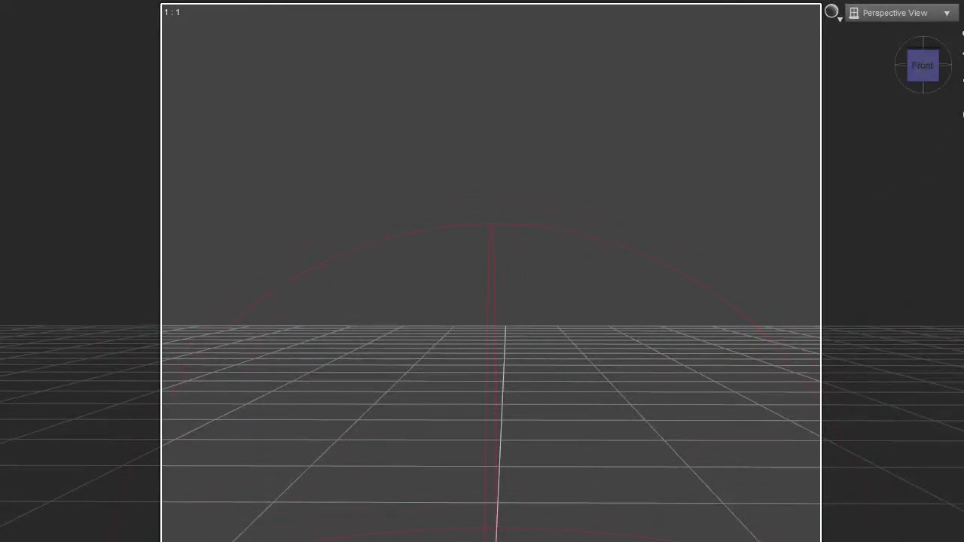
# Step: Frame the short-bodied Genesis 9 figure from the front and apply the slimmer child body shape to it
pyautogui.click(962, 134)
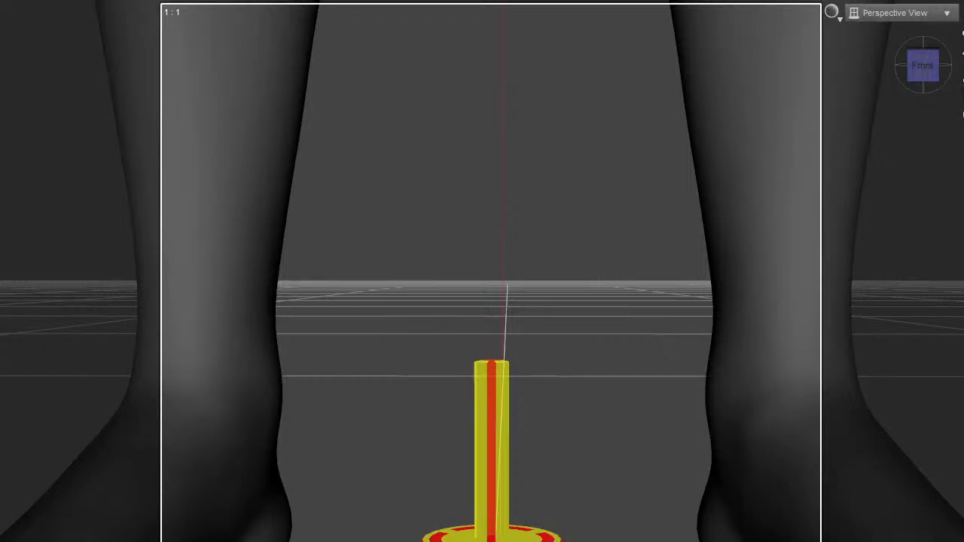
pyautogui.moveTo(0, 155); pyautogui.dragTo(20, 156)
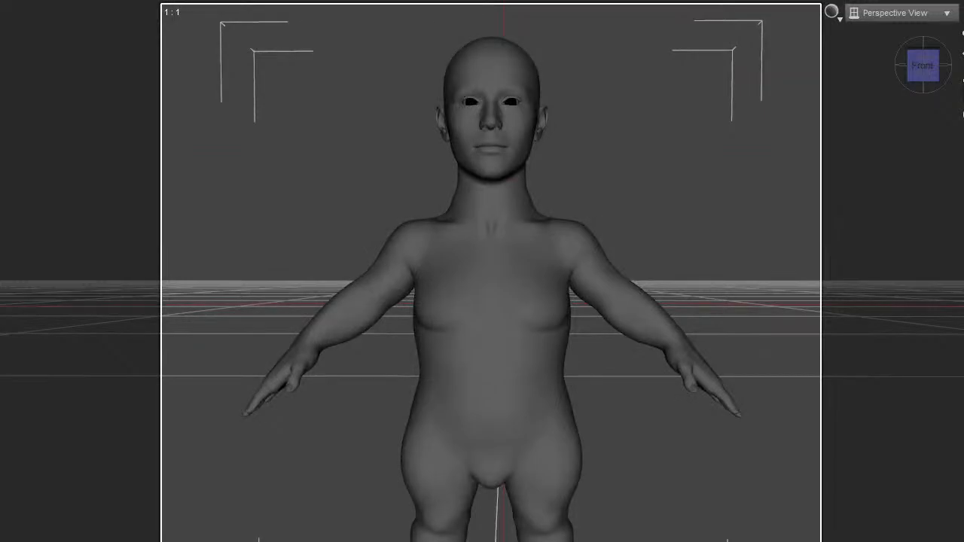
pyautogui.moveTo(0, 331); pyautogui.dragTo(173, 320)
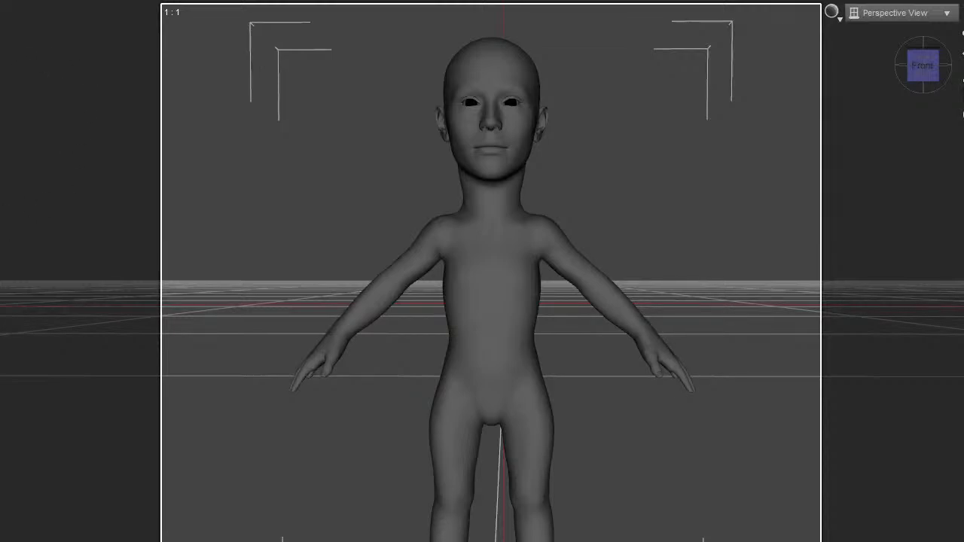
# Step: Display the figure's bones with the Joint Editor and realign the rig to the child body shape
pyautogui.hotkey('alt', 'shift', 'j')
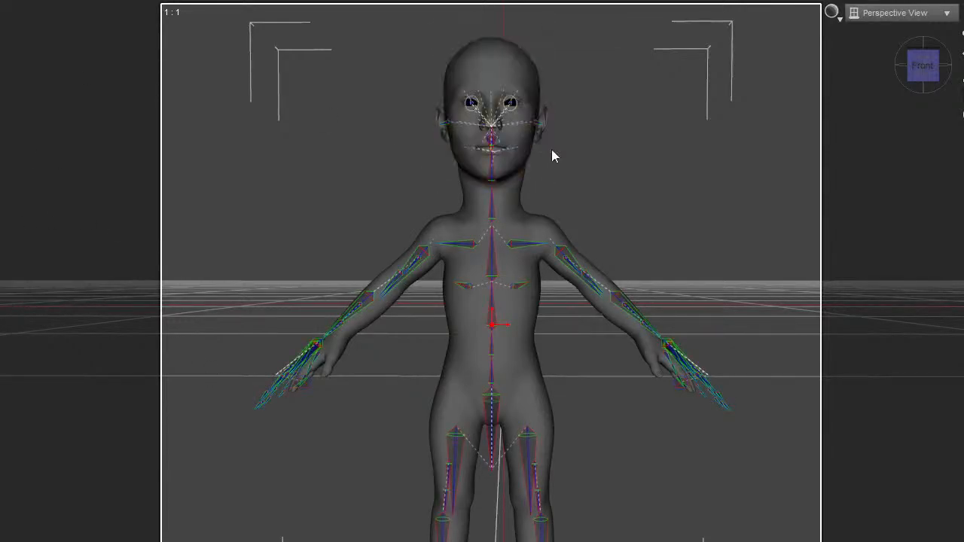
pyautogui.click(506, 154)
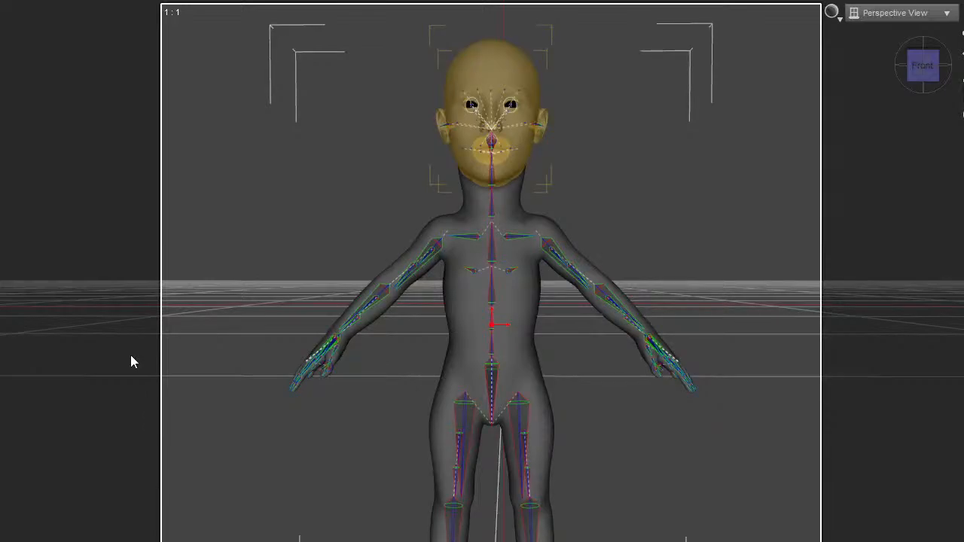
pyautogui.click(180, 310)
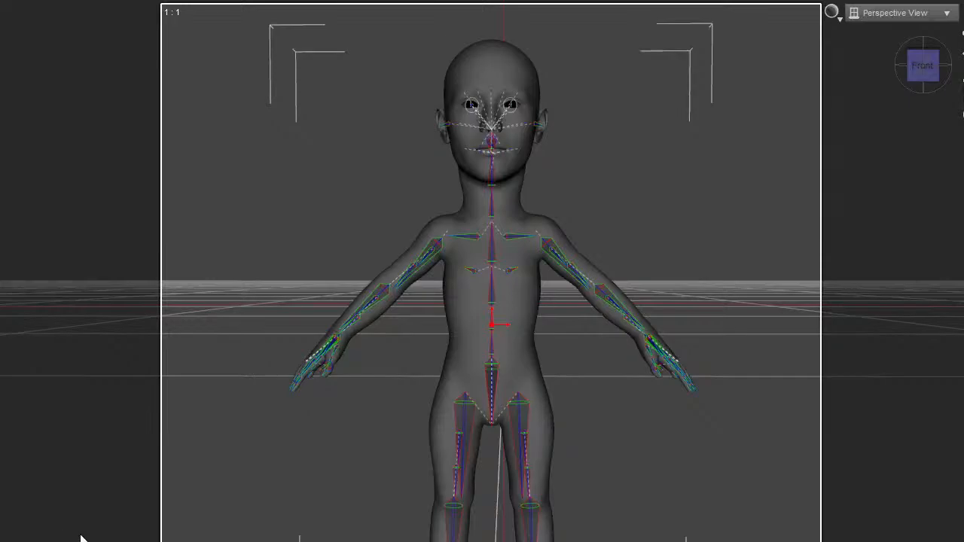
# Step: Undo the last change and examine how the bones fit the figure in the default stance and in a walking pose
pyautogui.hotkey('ctrl', 'z')
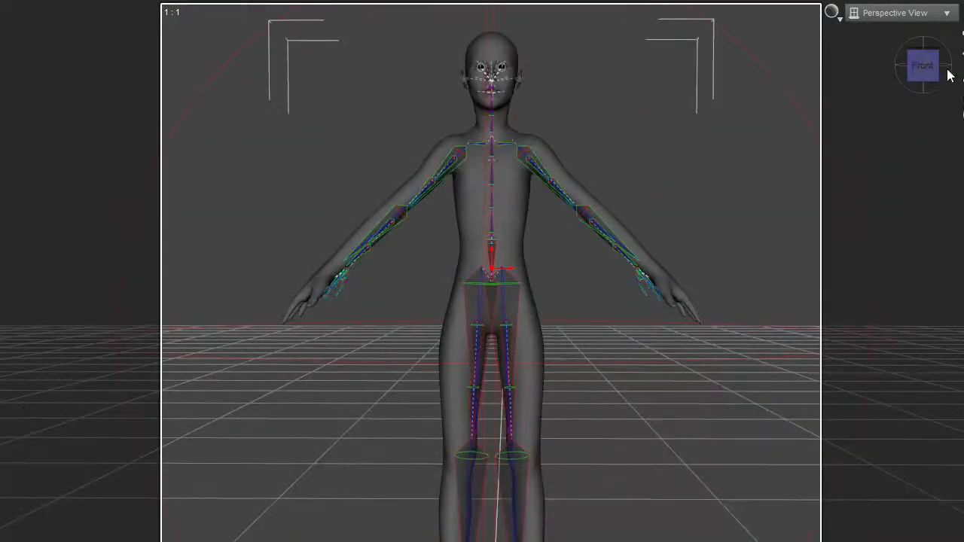
pyautogui.click(922, 66)
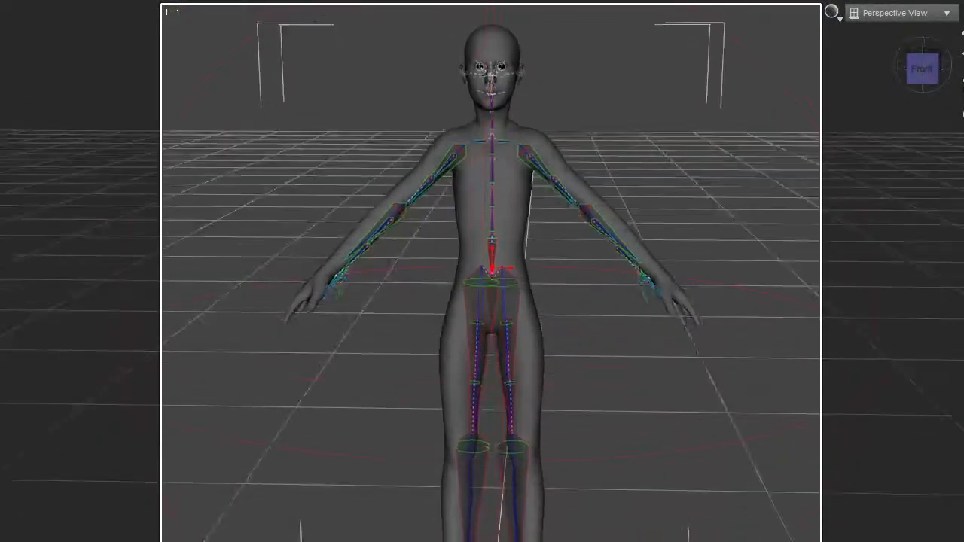
pyautogui.moveTo(922, 67); pyautogui.dragTo(812, 104)
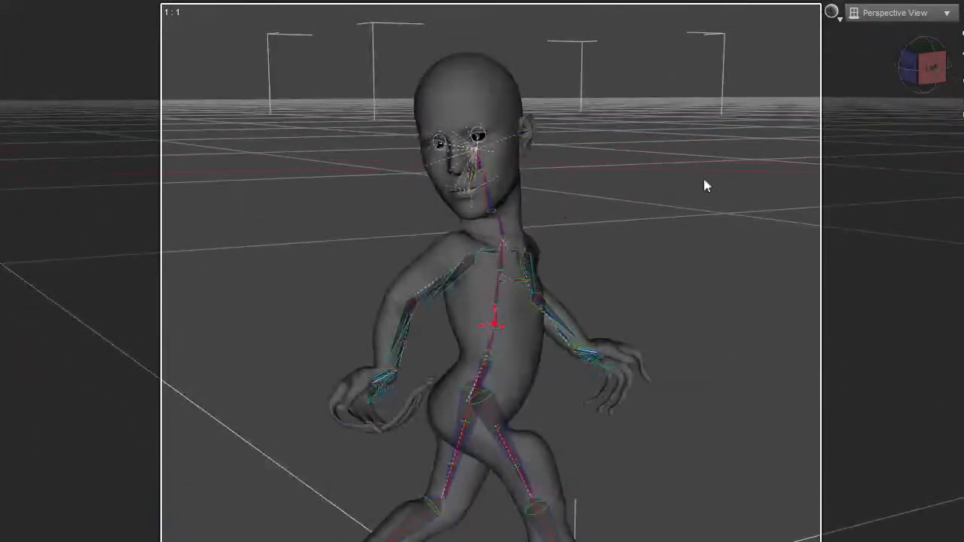
pyautogui.moveTo(933, 71); pyautogui.dragTo(927, 94)
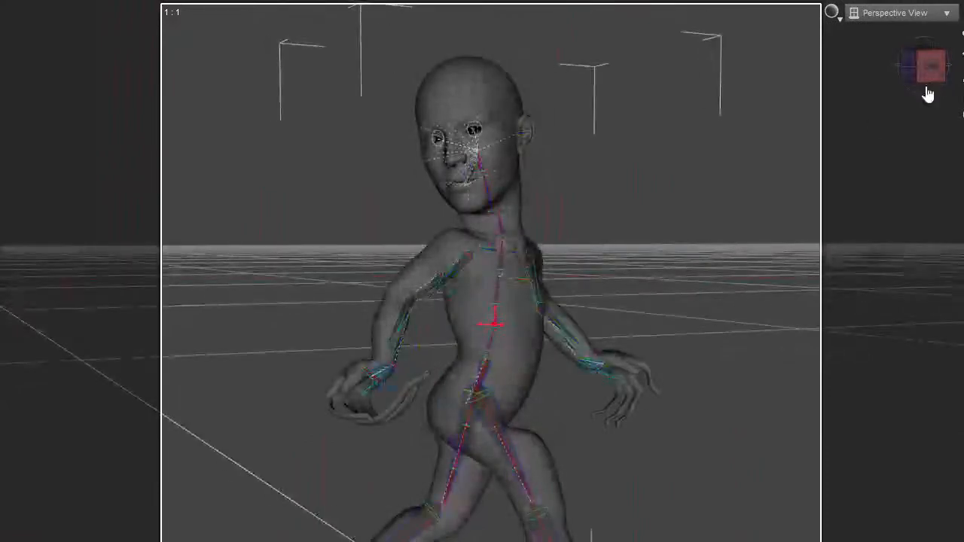
# Step: Select the posed figure's chest and examine the bone alignment in the torso, arms and hands from several angles
pyautogui.click(488, 273)
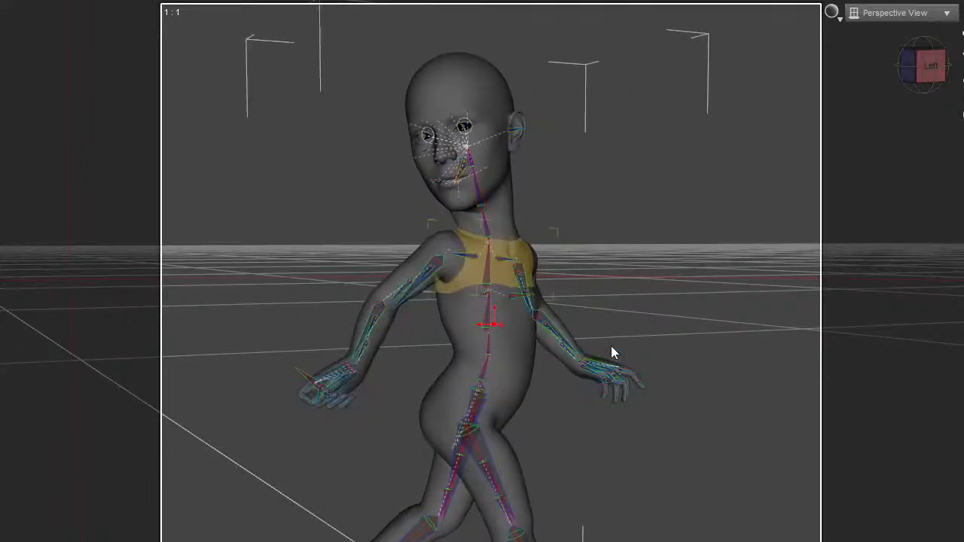
pyautogui.click(927, 72)
pyautogui.moveTo(924, 69)
pyautogui.mouseDown()
pyautogui.moveTo(926, 82)
pyautogui.moveTo(952, 68)
pyautogui.moveTo(913, 59)
pyautogui.moveTo(912, 74)
pyautogui.moveTo(938, 54)
pyautogui.moveTo(906, 79)
pyautogui.moveTo(918, 58)
pyautogui.moveTo(927, 81)
pyautogui.mouseUp()
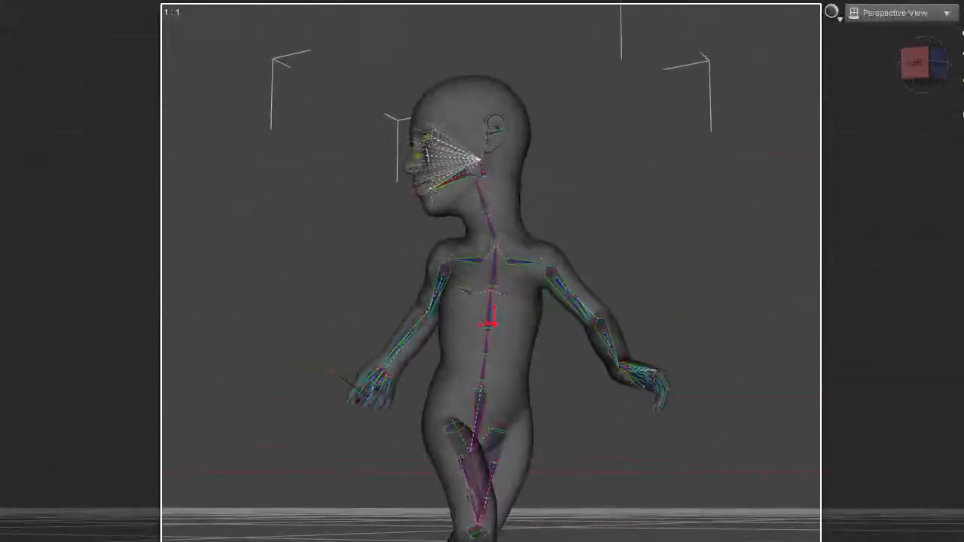
pyautogui.click(915, 63)
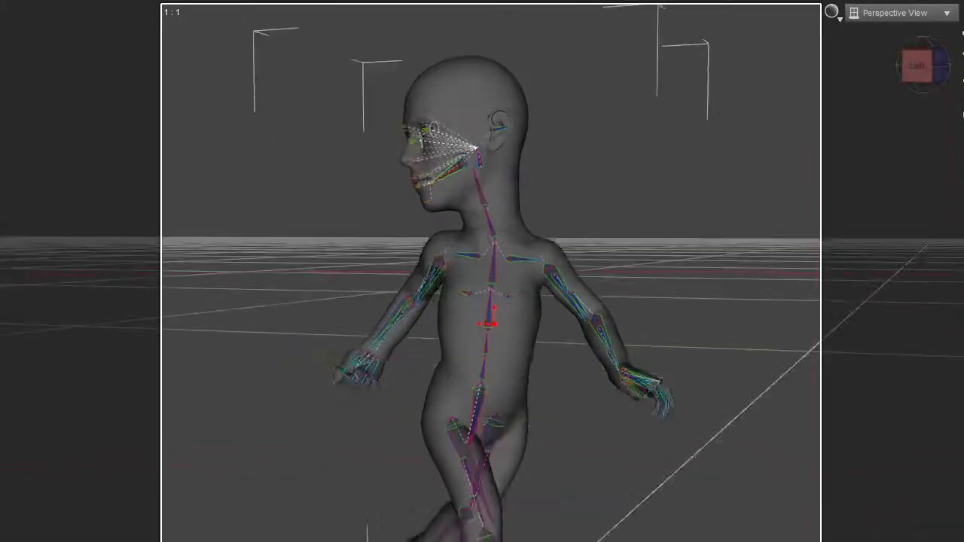
pyautogui.moveTo(923, 65)
pyautogui.mouseDown()
pyautogui.moveTo(943, 64)
pyautogui.moveTo(917, 69)
pyautogui.mouseUp()
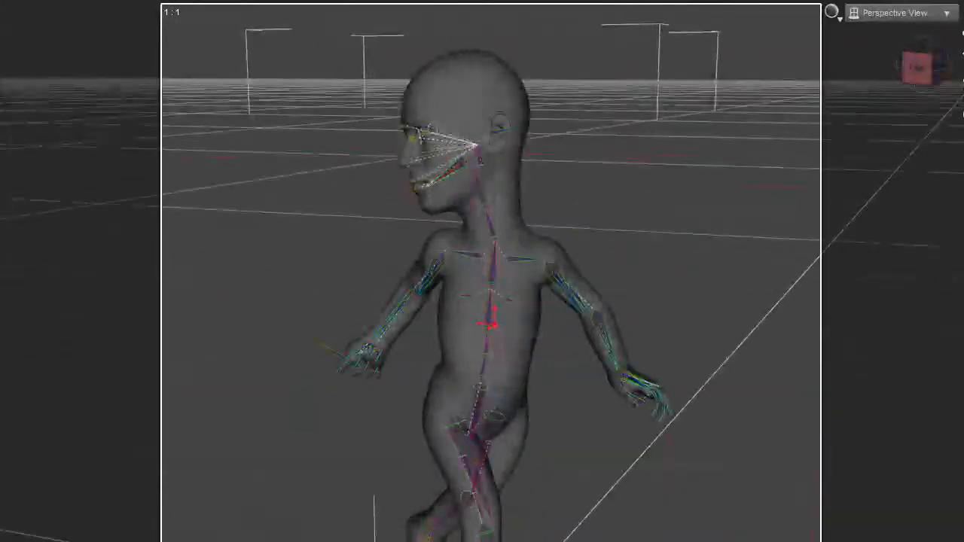
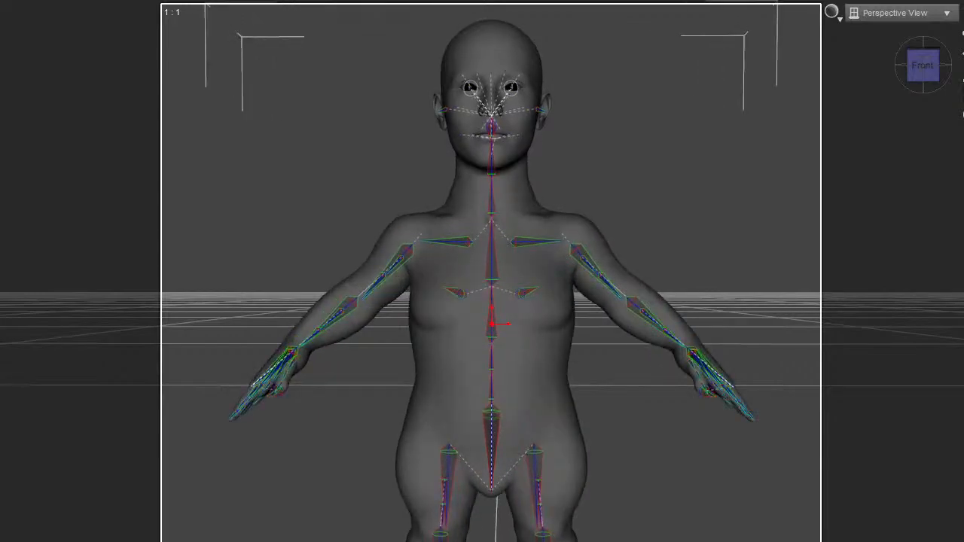
# Step: Try the taller child shape, undo the last two changes, and examine the bone alignment on the posed figure from the side
pyautogui.moveTo(0, 357); pyautogui.dragTo(29, 358)
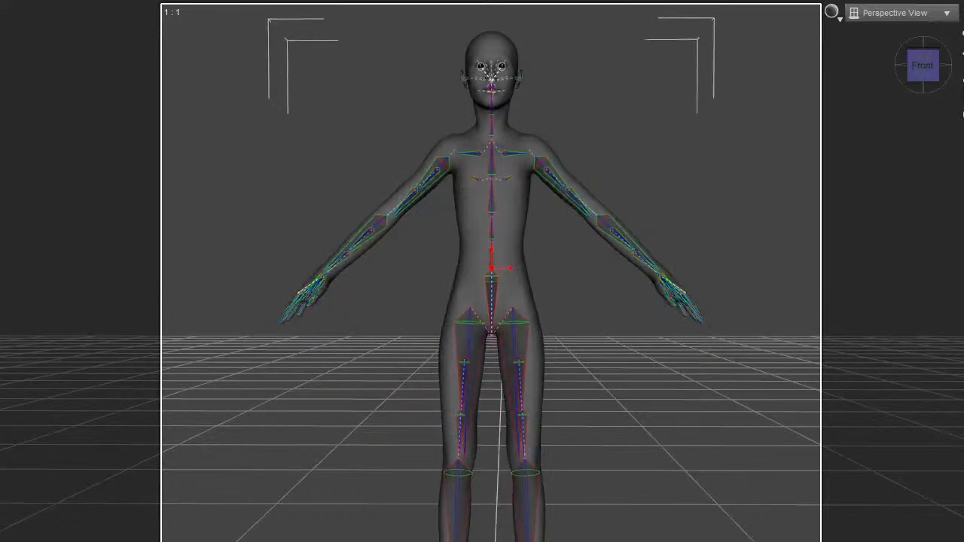
pyautogui.hotkey('ctrl', 'z')
pyautogui.hotkey('ctrl', 'z')
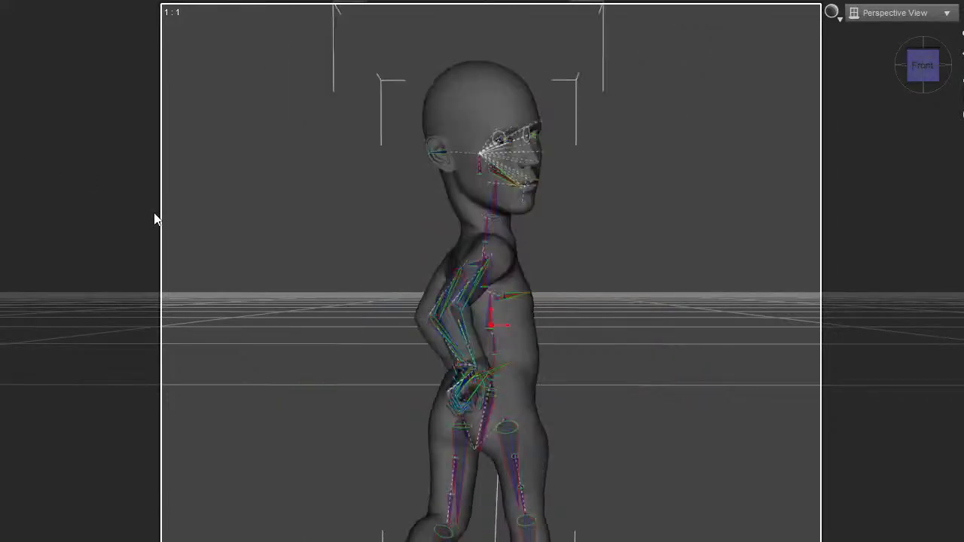
pyautogui.moveTo(923, 66); pyautogui.dragTo(950, 96)
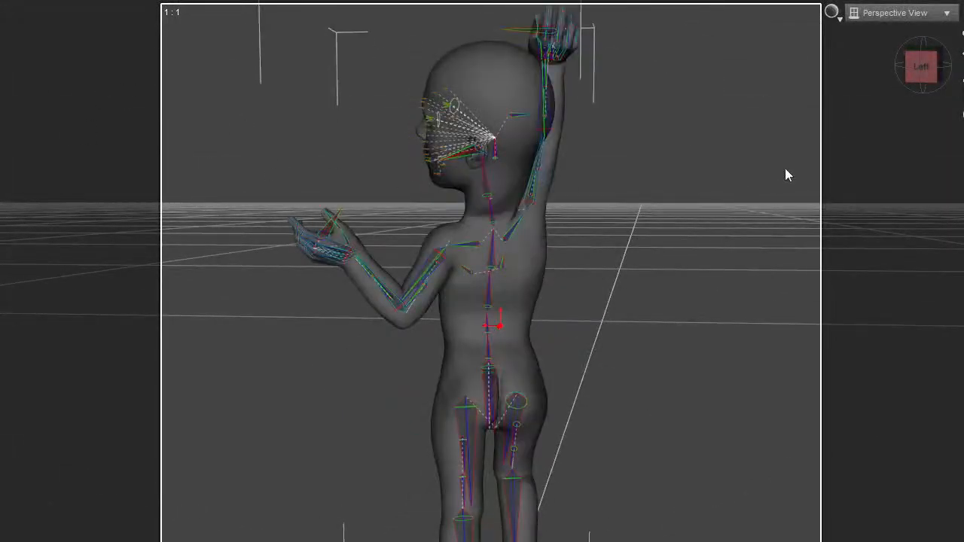
# Step: Examine the bone alignment in the bent, crouching and raised-arm poses from the front and both sides
pyautogui.moveTo(911, 73); pyautogui.dragTo(818, 65)
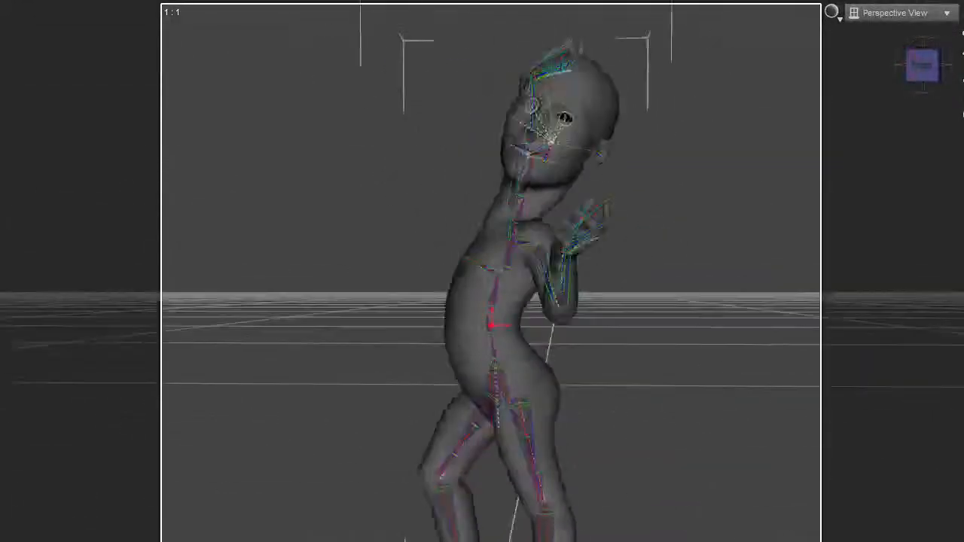
pyautogui.moveTo(946, 69); pyautogui.dragTo(908, 84)
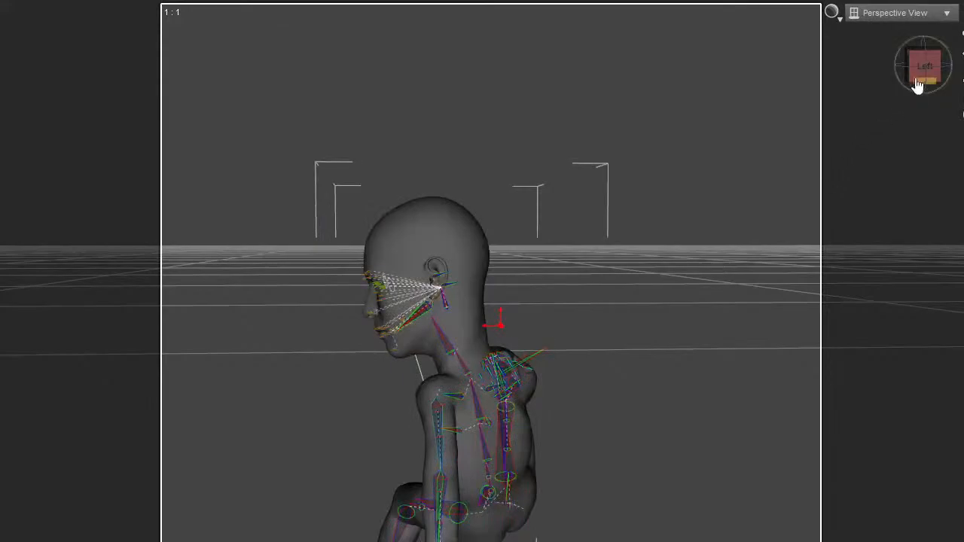
pyautogui.moveTo(917, 86)
pyautogui.mouseDown()
pyautogui.moveTo(926, 91)
pyautogui.moveTo(943, 70)
pyautogui.moveTo(936, 104)
pyautogui.moveTo(926, 107)
pyautogui.moveTo(915, 74)
pyautogui.moveTo(889, 93)
pyautogui.moveTo(904, 74)
pyautogui.moveTo(928, 77)
pyautogui.mouseUp()
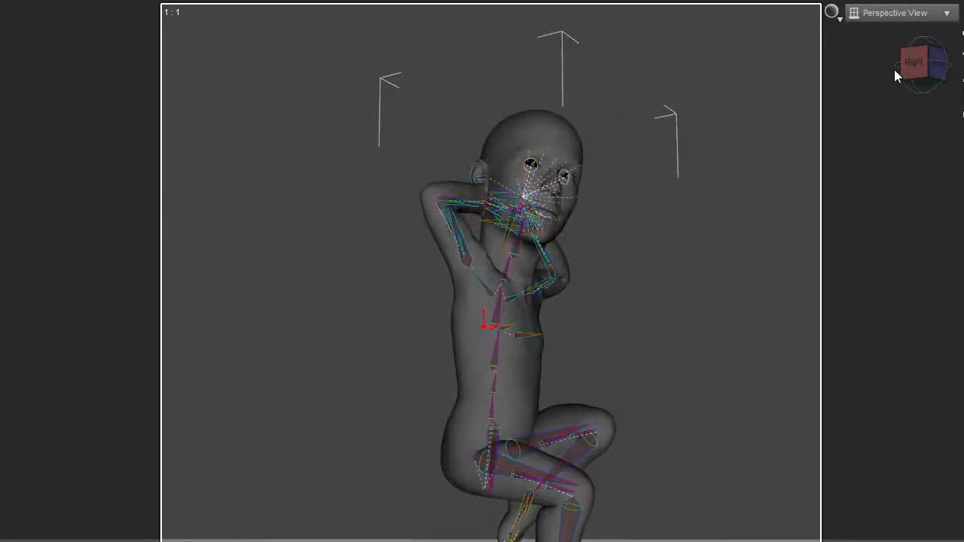
pyautogui.moveTo(896, 70)
pyautogui.mouseDown()
pyautogui.moveTo(935, 75)
pyautogui.moveTo(930, 63)
pyautogui.moveTo(906, 66)
pyautogui.mouseUp()
pyautogui.click(913, 61)
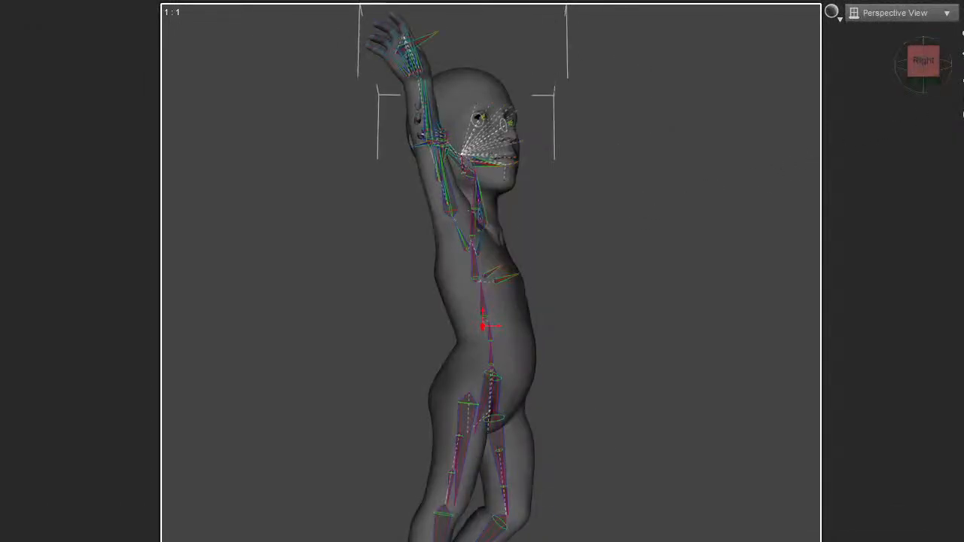
pyautogui.moveTo(923, 61)
pyautogui.mouseDown()
pyautogui.moveTo(901, 64)
pyautogui.moveTo(911, 57)
pyautogui.mouseUp()
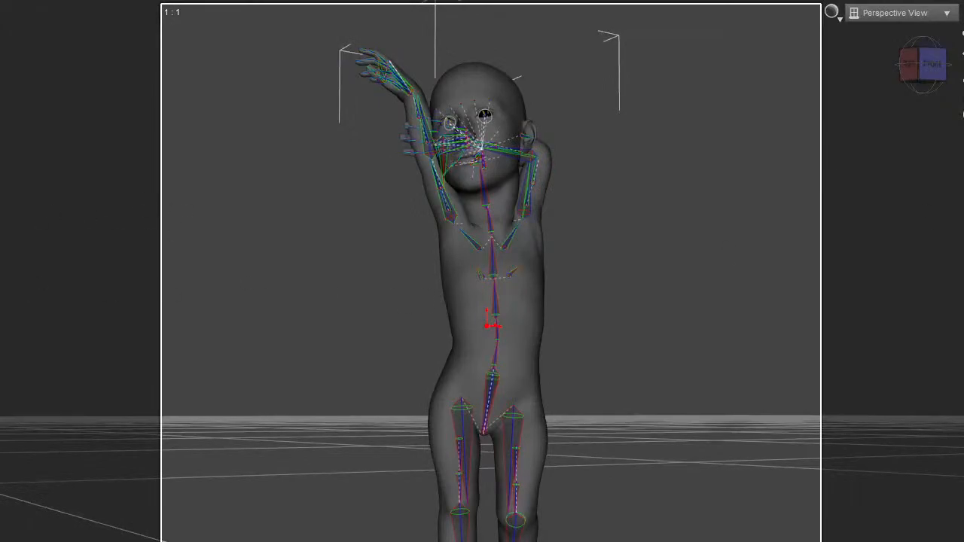
pyautogui.scroll(-1, 862, 245)
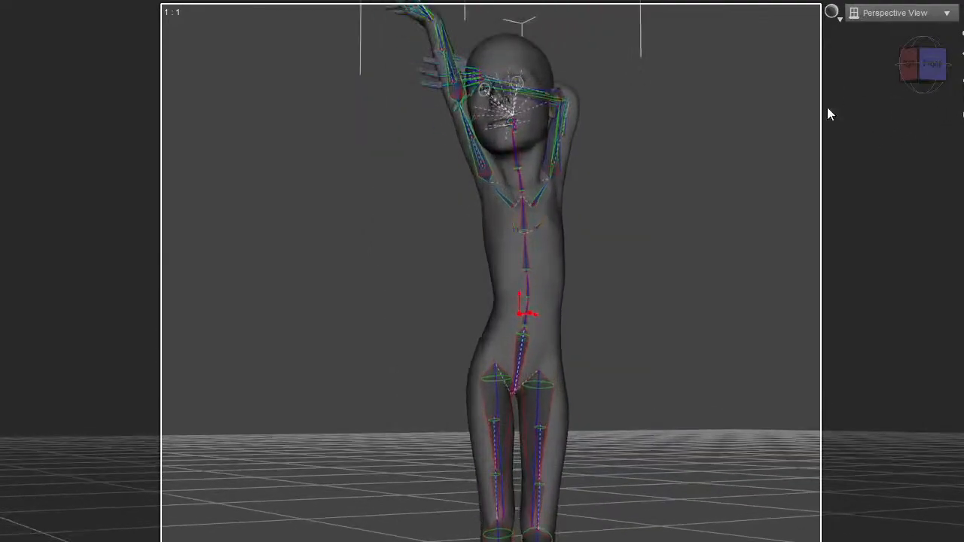
# Step: Examine the bones in the taller shape's legs, hips and whole body in the raised-arm pose
pyautogui.moveTo(960, 34); pyautogui.dragTo(923, 33)
pyautogui.scroll(-3, 613, 271)
pyautogui.scroll(-4, 614, 277)
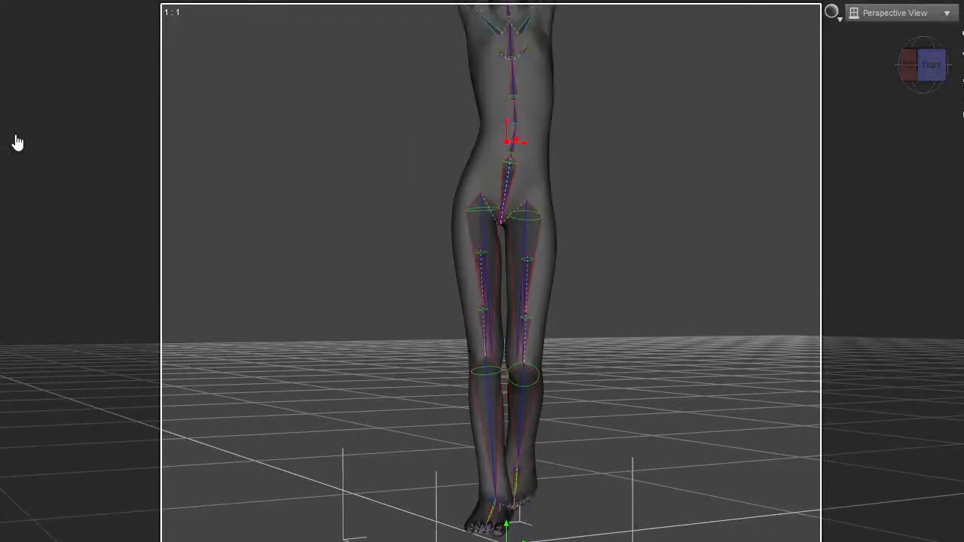
pyautogui.moveTo(961, 53); pyautogui.dragTo(914, 188)
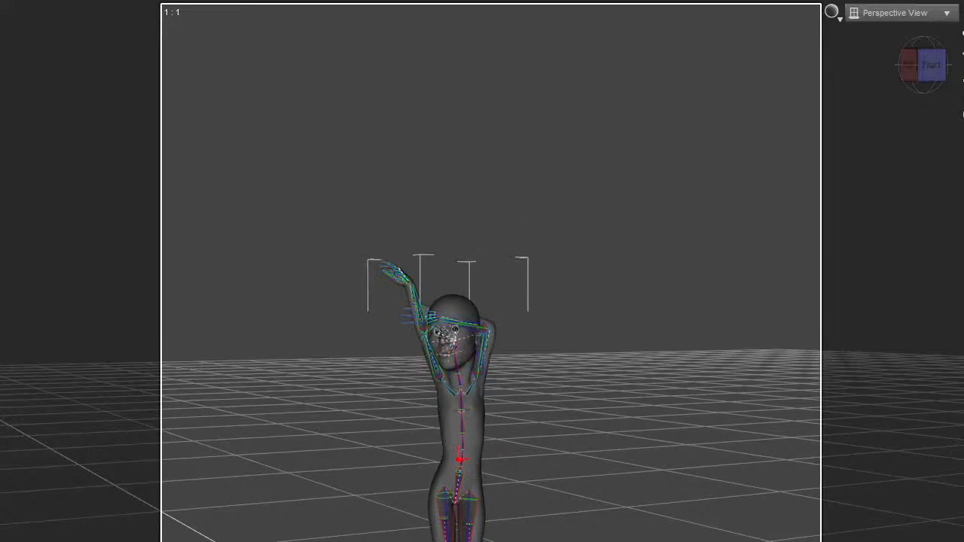
pyautogui.moveTo(961, 54); pyautogui.dragTo(963, 15)
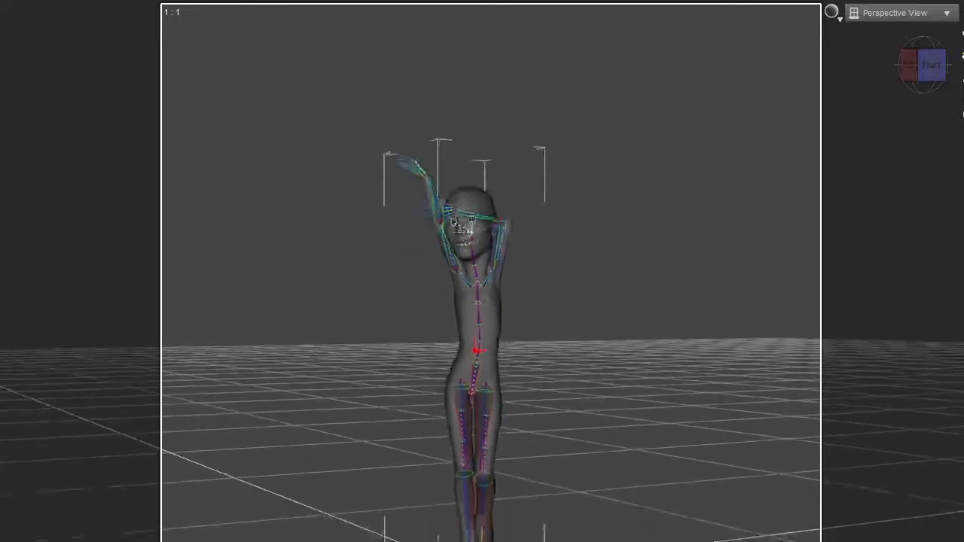
pyautogui.moveTo(932, 65); pyautogui.dragTo(528, 76)
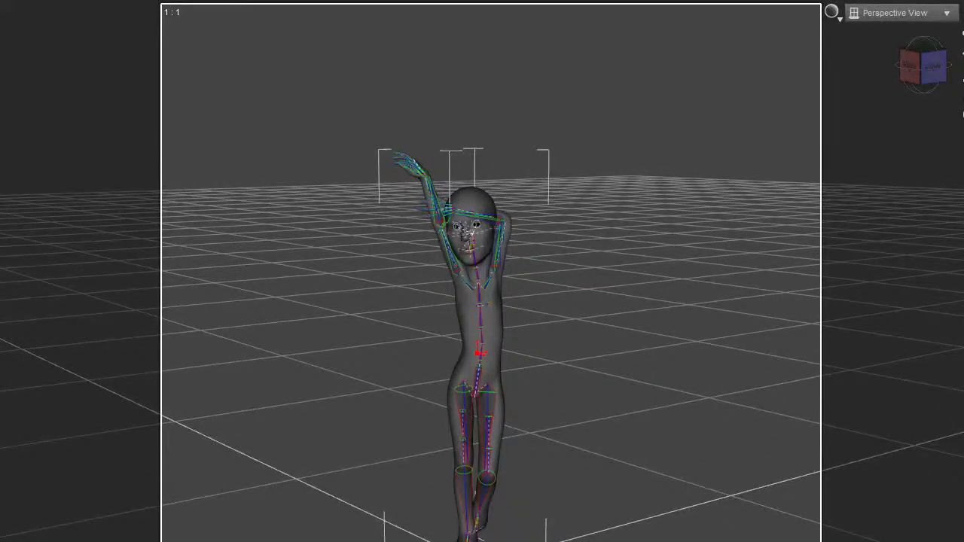
pyautogui.moveTo(963, 74); pyautogui.dragTo(962, 114)
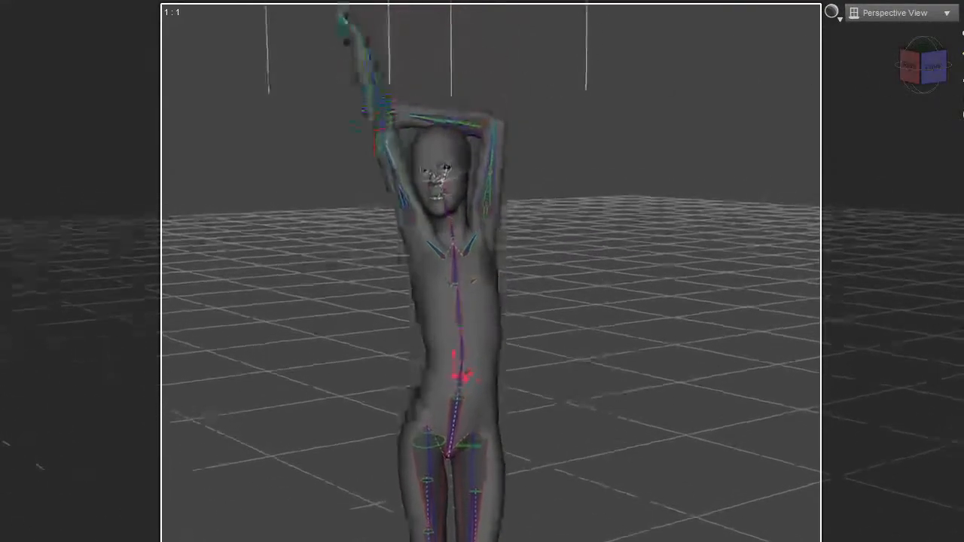
# Step: Compare the bone alignment in the torso, shoulders, raised arms and head at close and full-figure range
pyautogui.scroll(3, 495, 136)
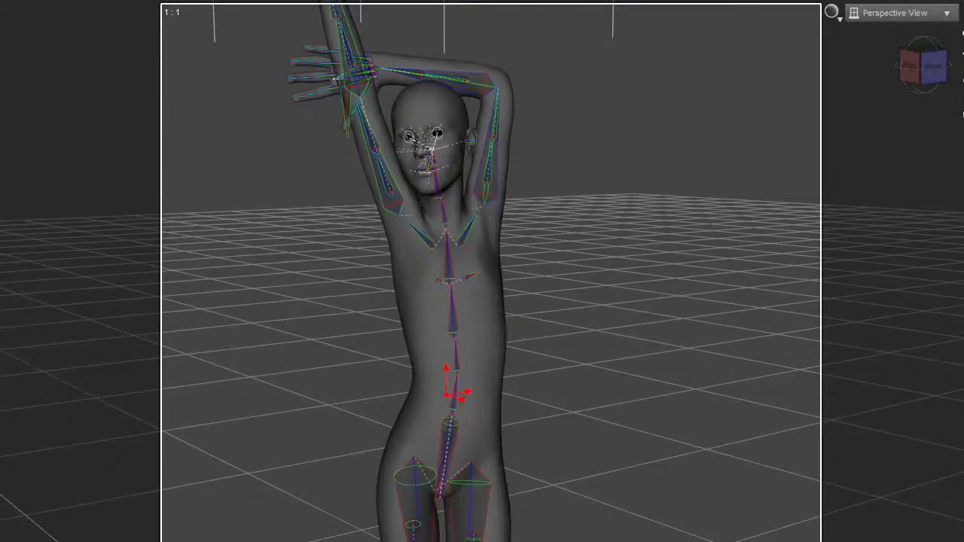
pyautogui.moveTo(0, 243); pyautogui.dragTo(132, 229)
pyautogui.scroll(5, 733, 113)
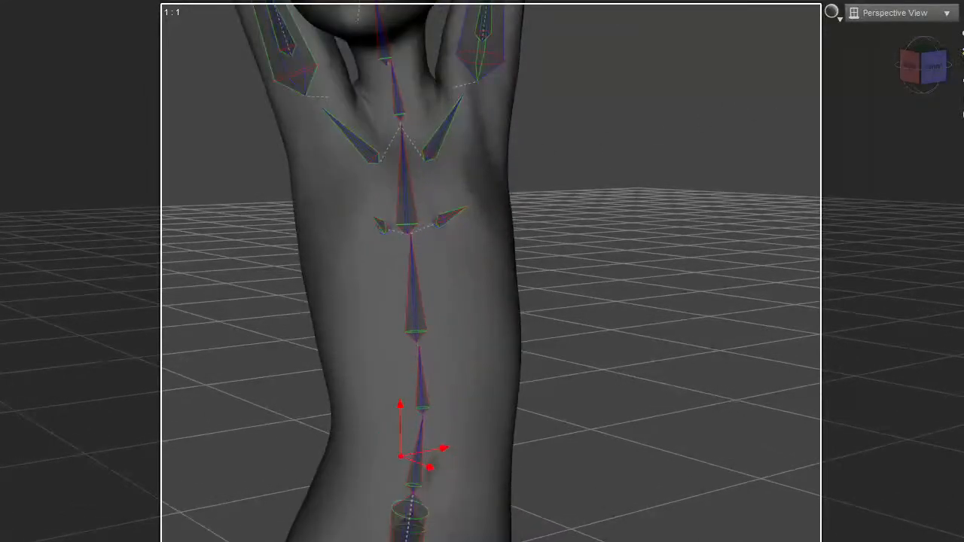
pyautogui.moveTo(962, 52); pyautogui.dragTo(962, 295)
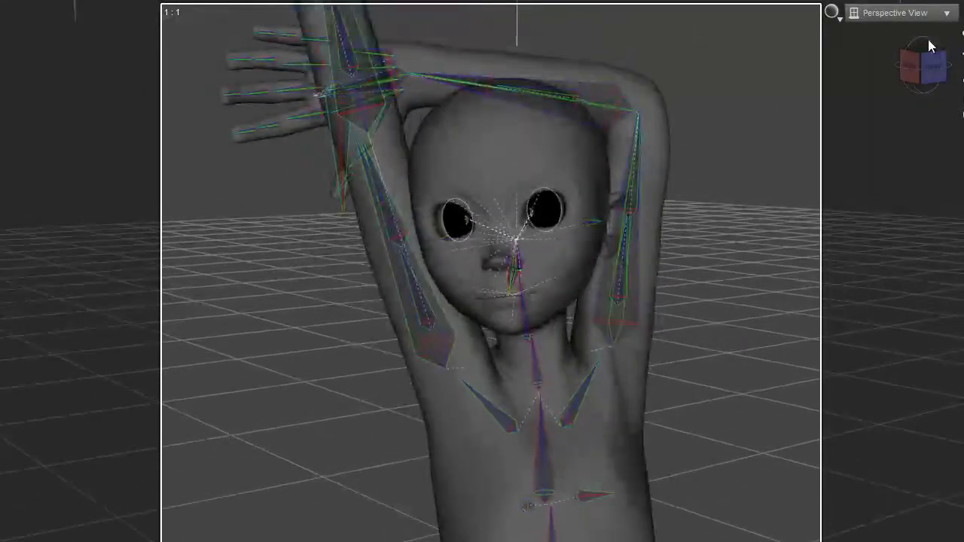
pyautogui.scroll(3, 763, 145)
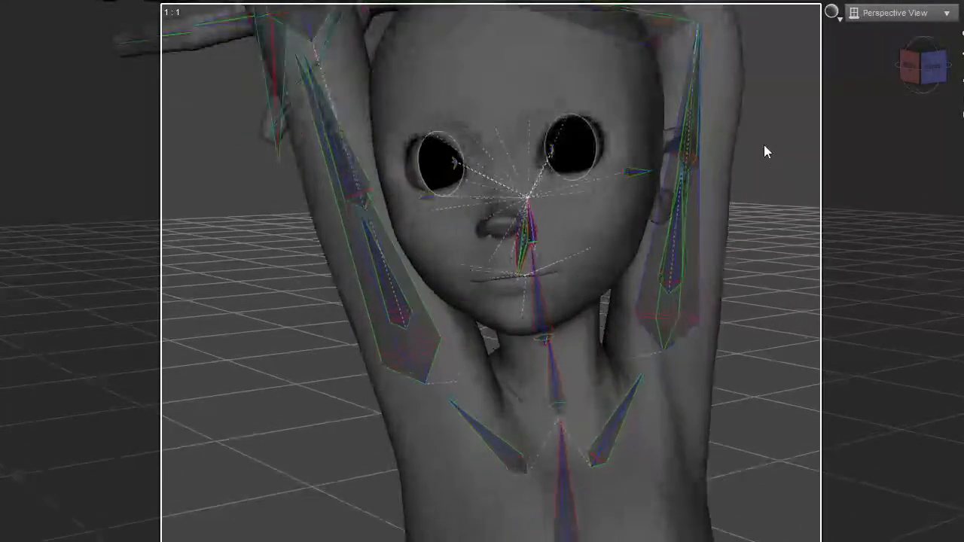
pyautogui.scroll(-8, 763, 149)
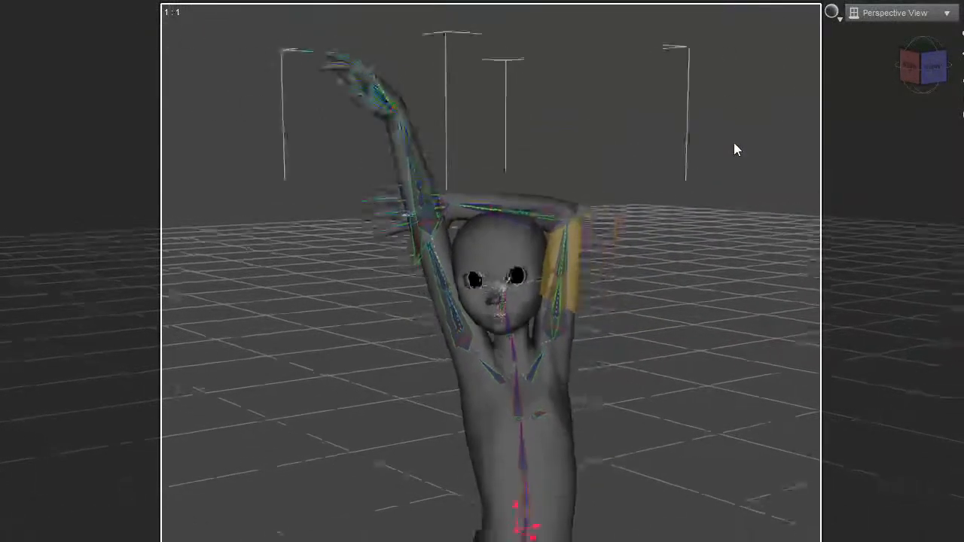
pyautogui.scroll(-3, 734, 143)
pyautogui.scroll(4, 734, 143)
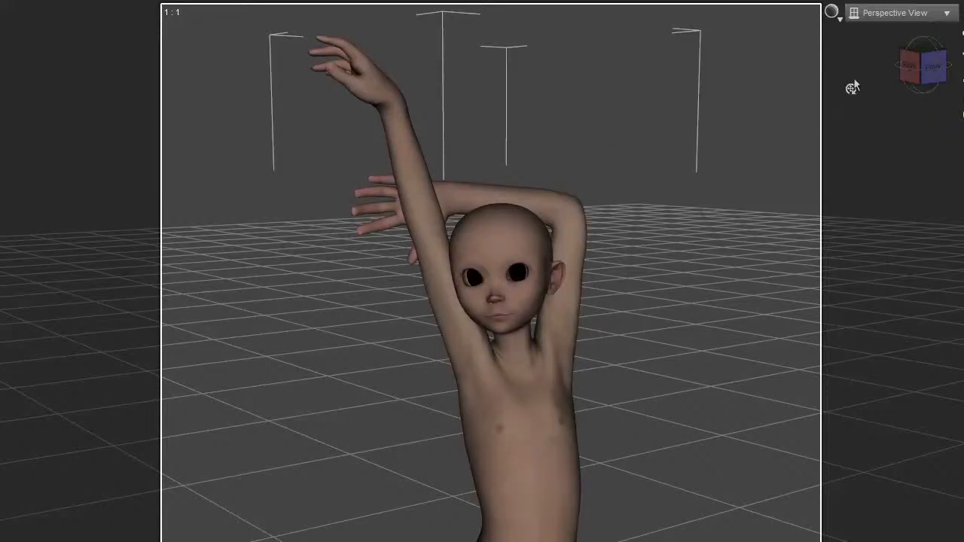
# Step: Examine the shoulder deformation and head proportions of the textured figure in the raised-arm pose, without the bones
pyautogui.scroll(5, 705, 149)
pyautogui.scroll(2, 705, 150)
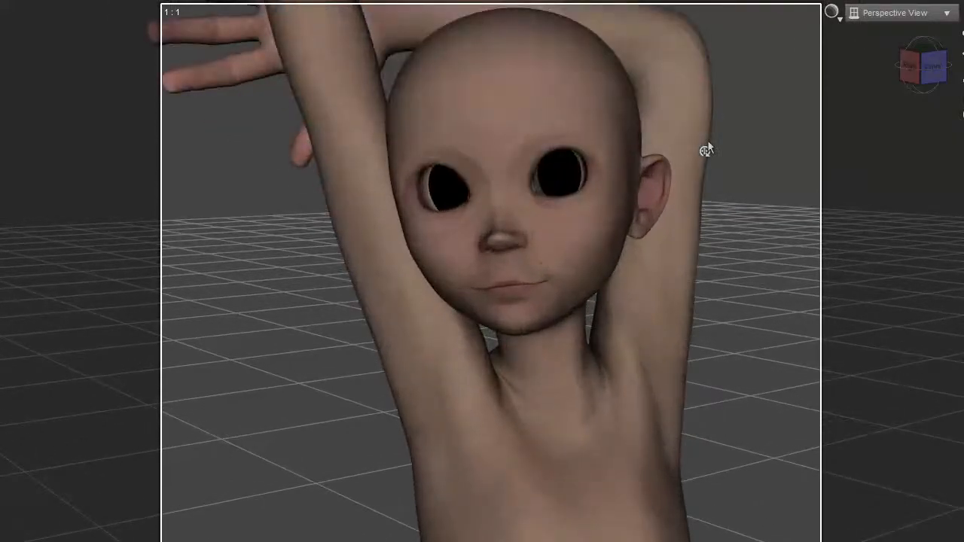
pyautogui.scroll(-8, 705, 150)
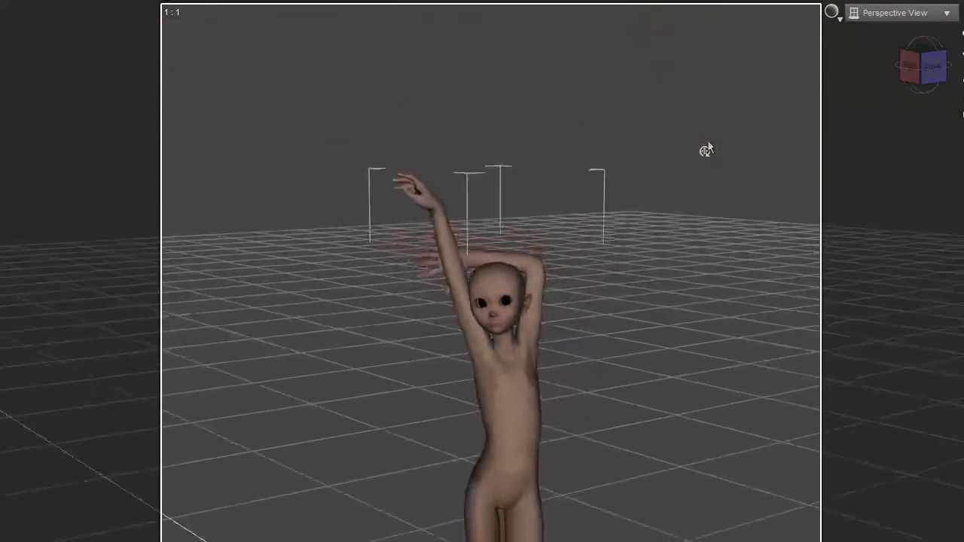
pyautogui.scroll(8, 705, 150)
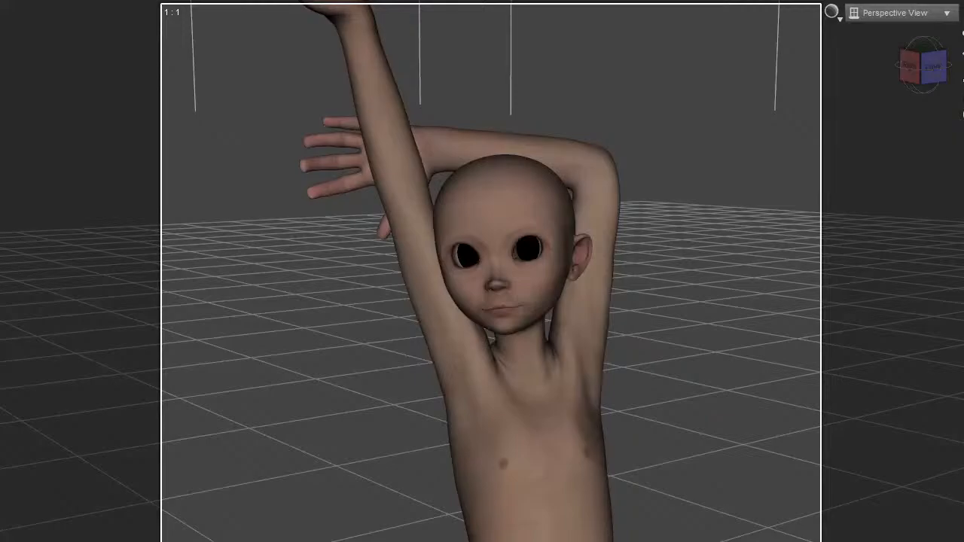
# Step: Examine how the black T-shirt and shorts fit the figure in the raised-arm pose
pyautogui.moveTo(962, 56); pyautogui.dragTo(944, 20)
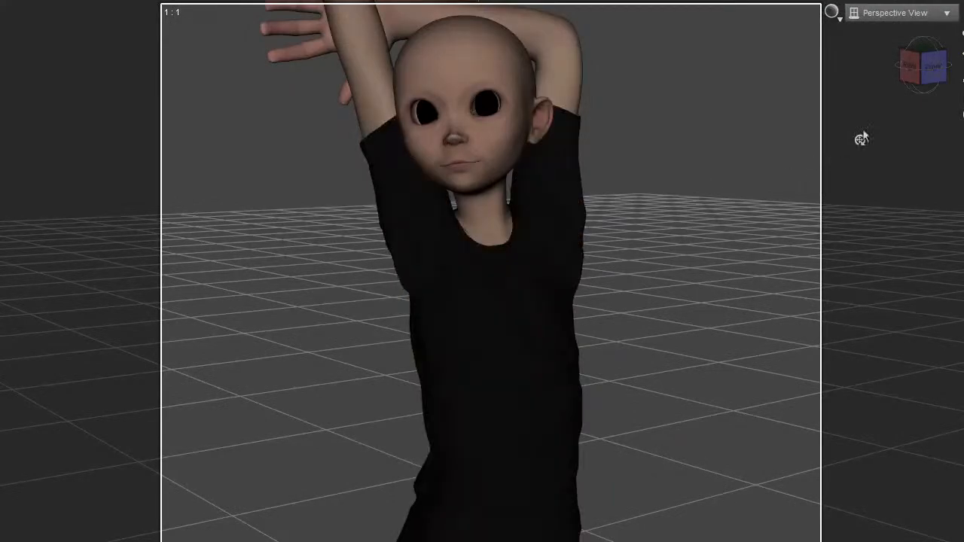
pyautogui.moveTo(962, 56); pyautogui.dragTo(963, 10)
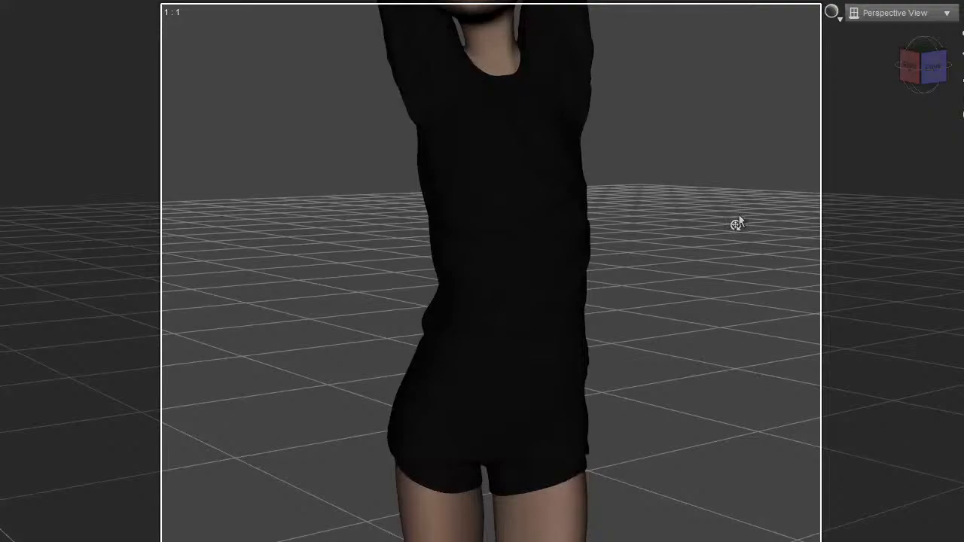
pyautogui.scroll(-5, 739, 218)
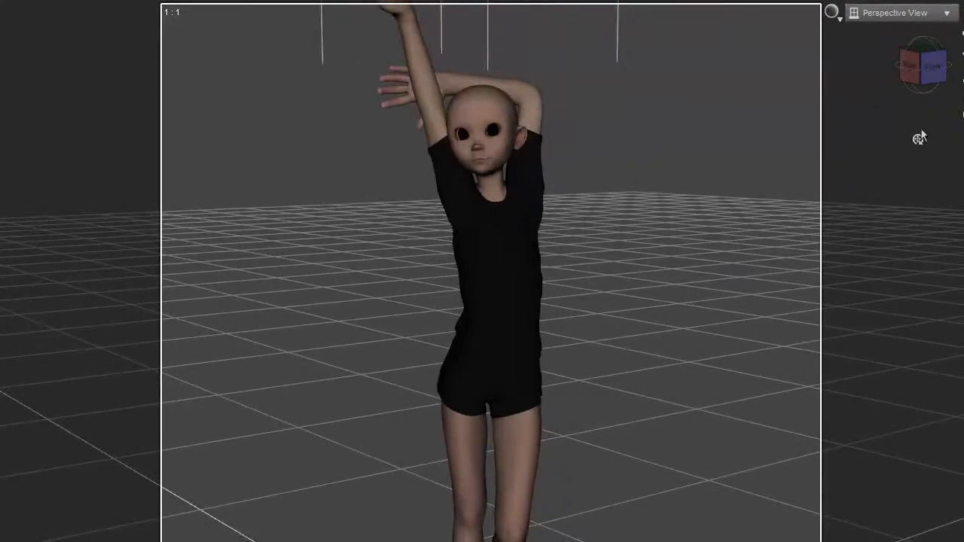
pyautogui.moveTo(923, 75); pyautogui.dragTo(904, 59)
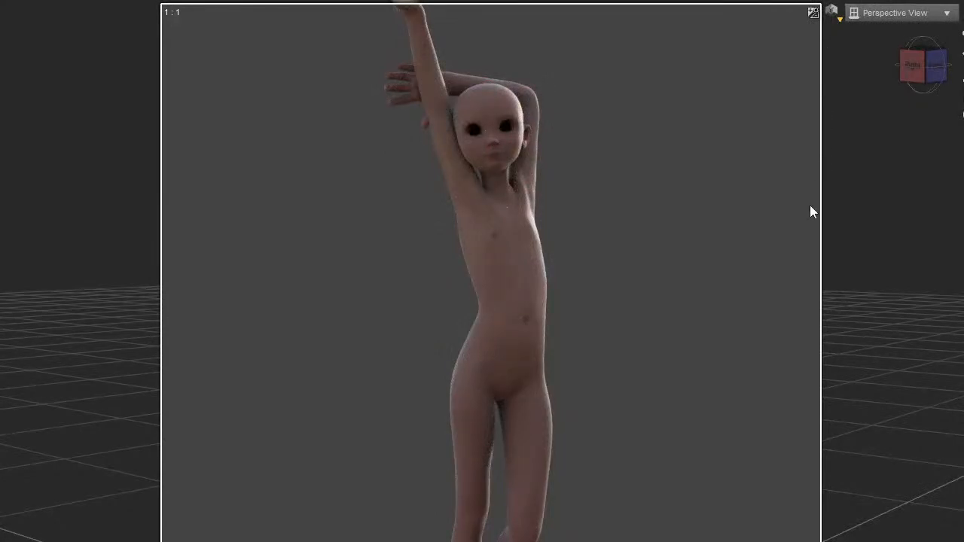
# Step: Switch the viewport from the rendered preview to textured shading and view the figure from the front
pyautogui.hotkey('ctrl', '9')
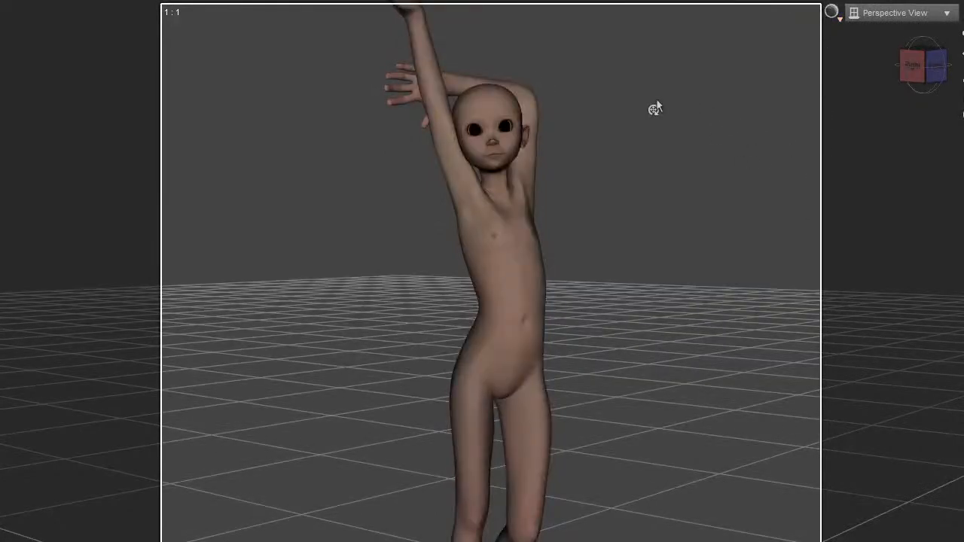
pyautogui.scroll(5, 656, 103)
pyautogui.moveTo(960, 55); pyautogui.dragTo(934, 250)
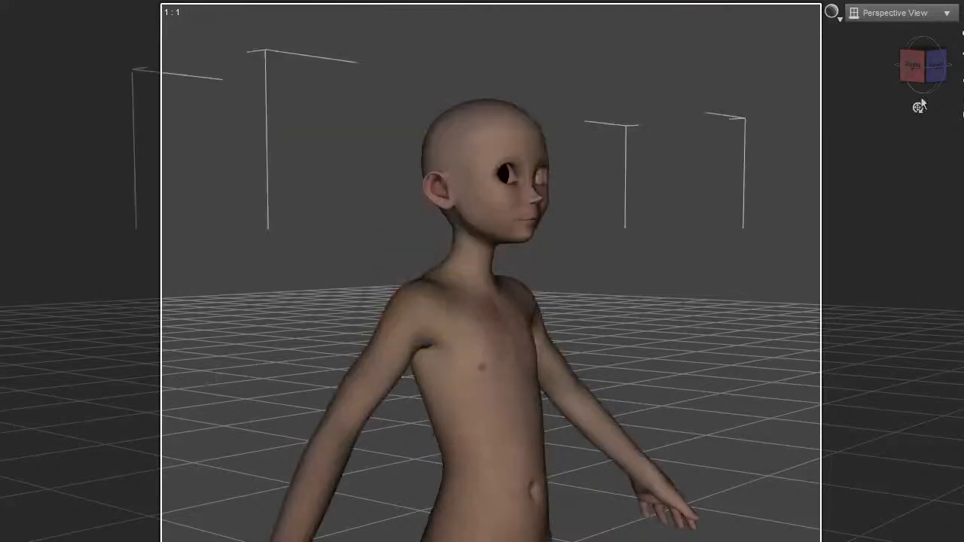
pyautogui.moveTo(920, 105); pyautogui.dragTo(894, 65)
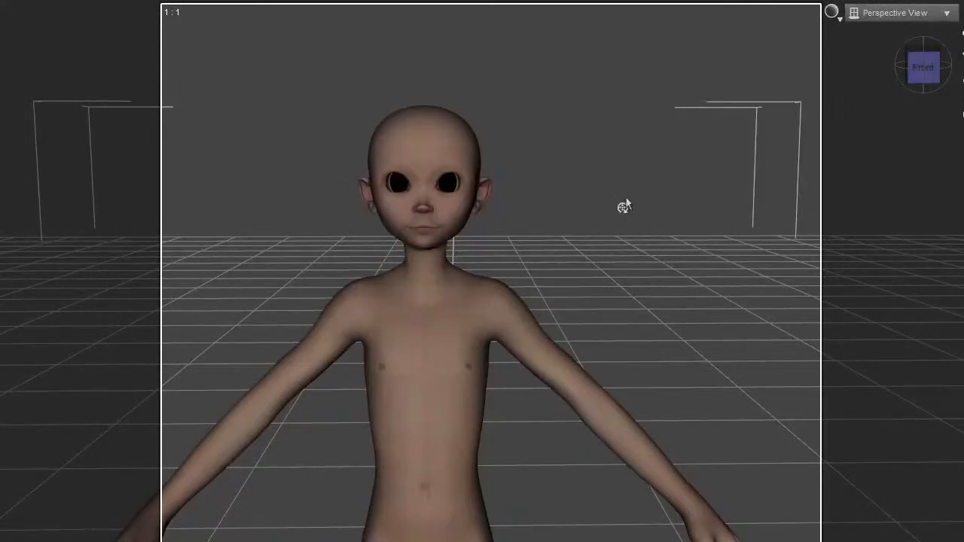
# Step: Examine the head shape, facial features and arm proportions in the default stance from the front
pyautogui.scroll(5, 627, 200)
pyautogui.moveTo(962, 81); pyautogui.dragTo(963, 143)
pyautogui.scroll(3, 725, 129)
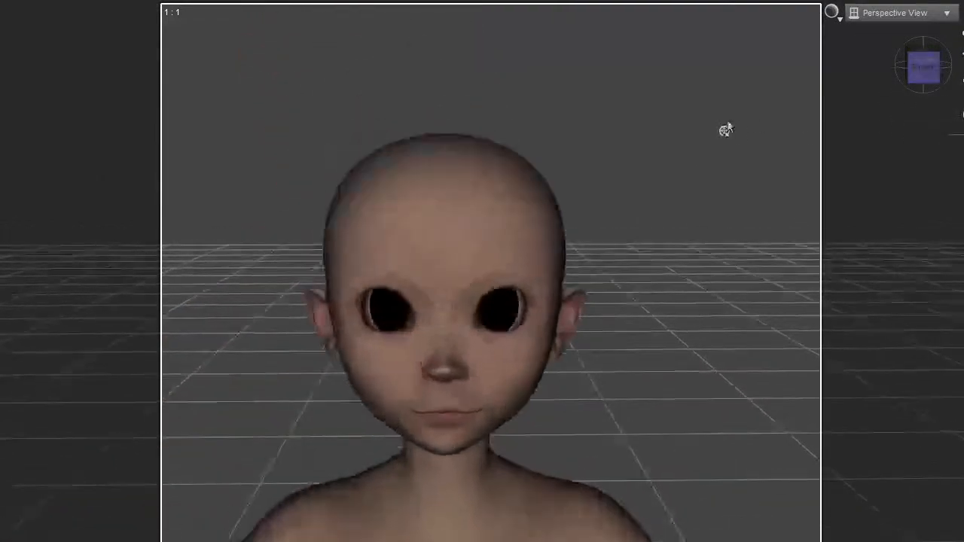
pyautogui.moveTo(923, 66); pyautogui.dragTo(911, 78)
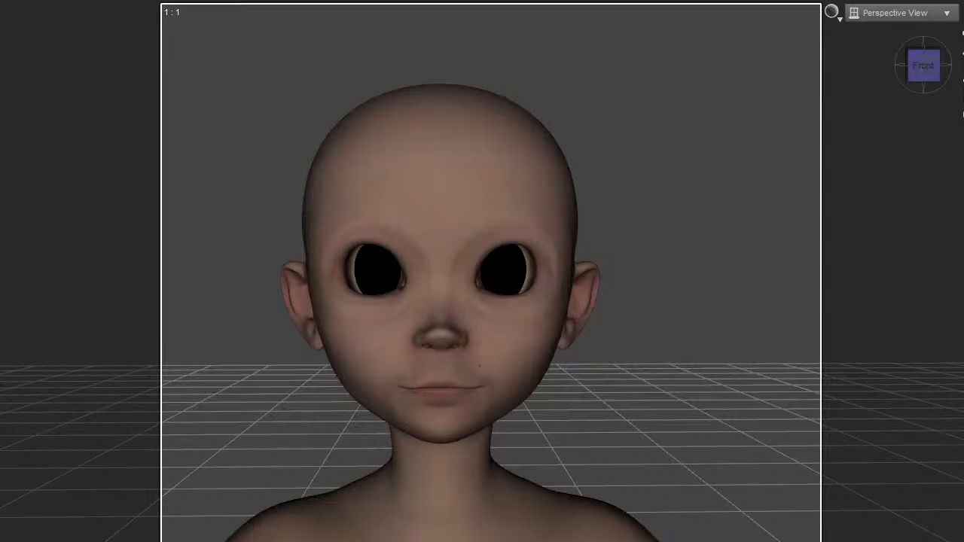
pyautogui.scroll(-8, 548, 215)
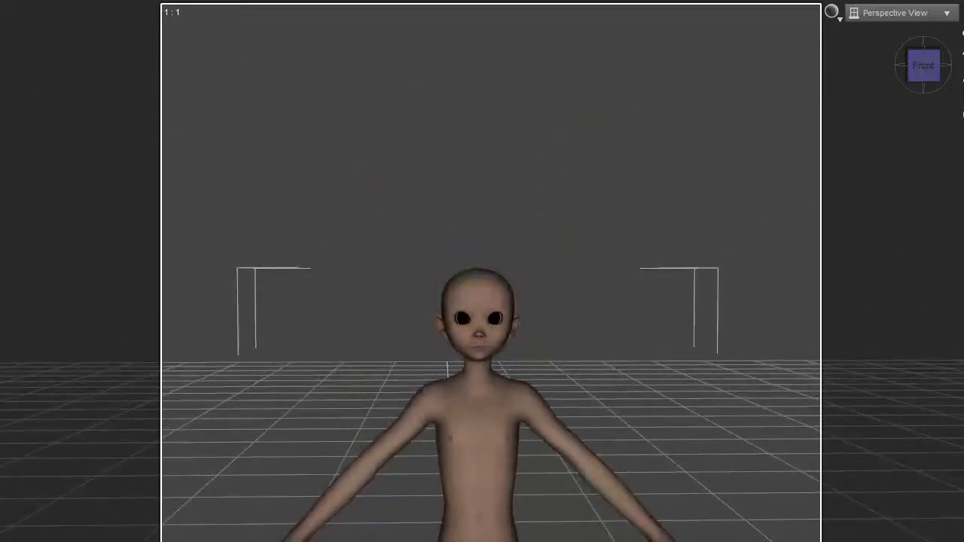
pyautogui.moveTo(962, 54); pyautogui.dragTo(962, 83)
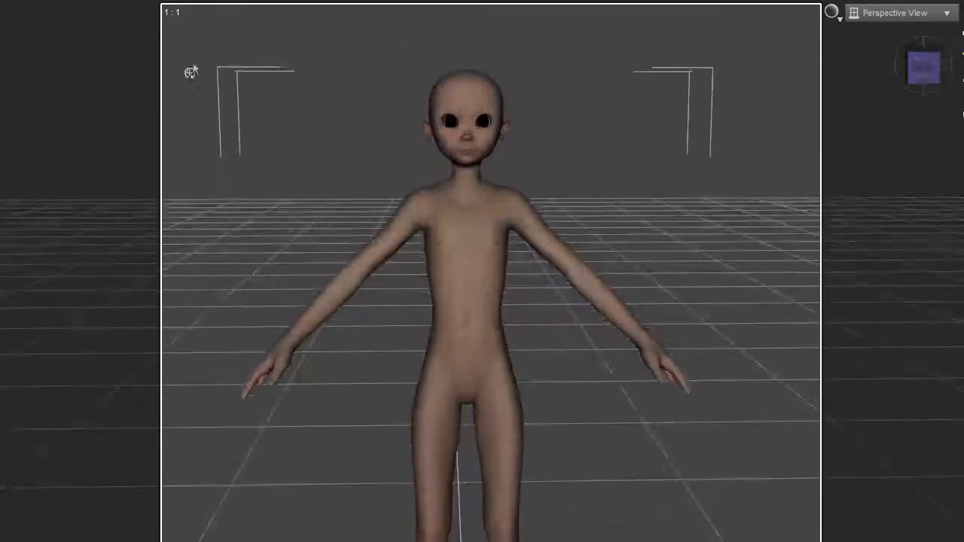
pyautogui.moveTo(0, 49); pyautogui.dragTo(80, 50)
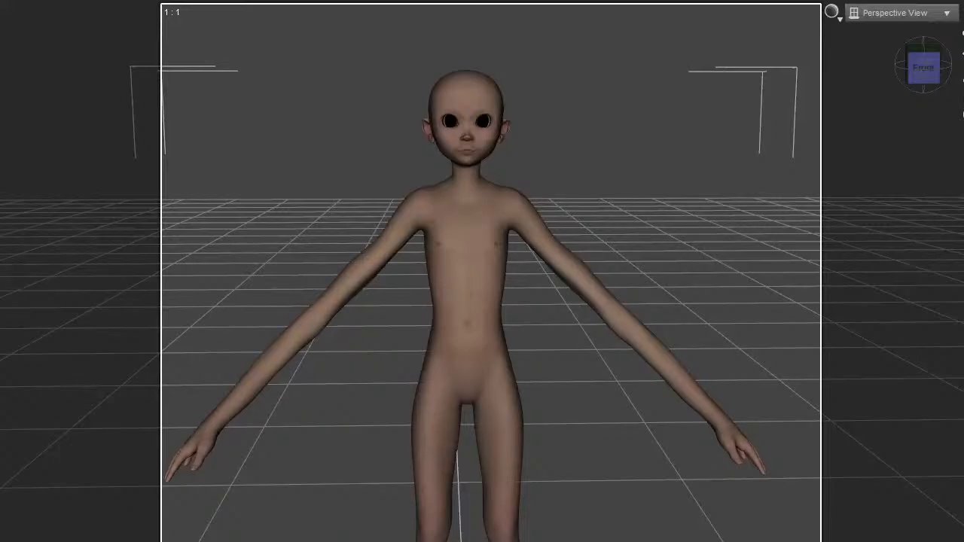
# Step: Display the bones with the Joint Editor and examine their alignment in the default stance from the front
pyautogui.hotkey('alt', 'shift', 'j')
pyautogui.moveTo(933, 89); pyautogui.dragTo(920, 72)
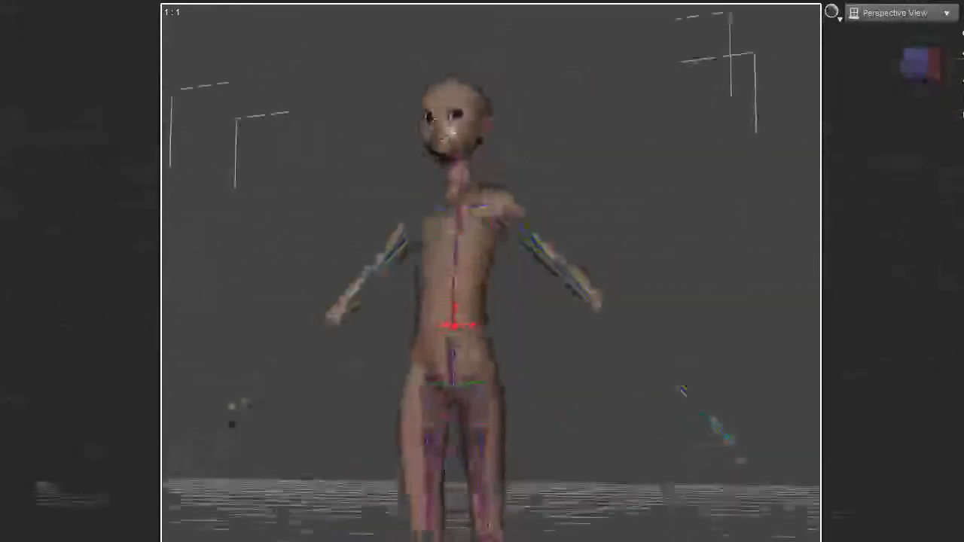
pyautogui.click(923, 65)
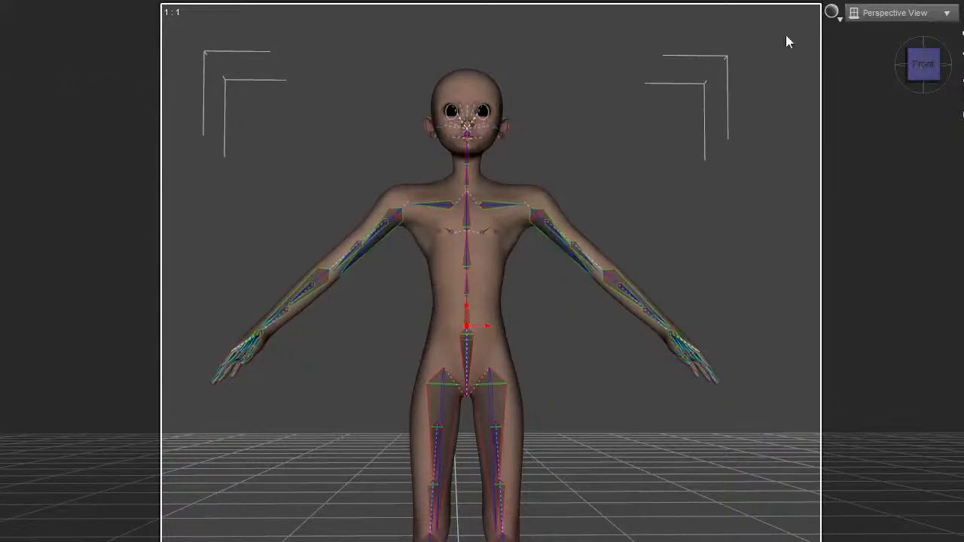
pyautogui.moveTo(929, 67); pyautogui.dragTo(910, 77)
pyautogui.moveTo(900, 66); pyautogui.dragTo(926, 66)
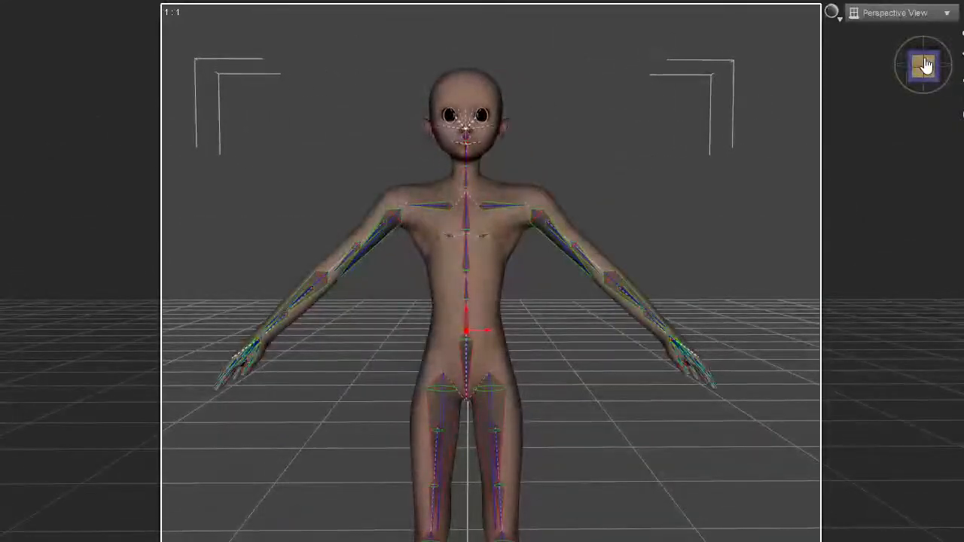
# Step: Try broader shoulder and torso proportions with the bones displayed, compare the alignment from the front and side, and undo the changes
pyautogui.click(926, 66)
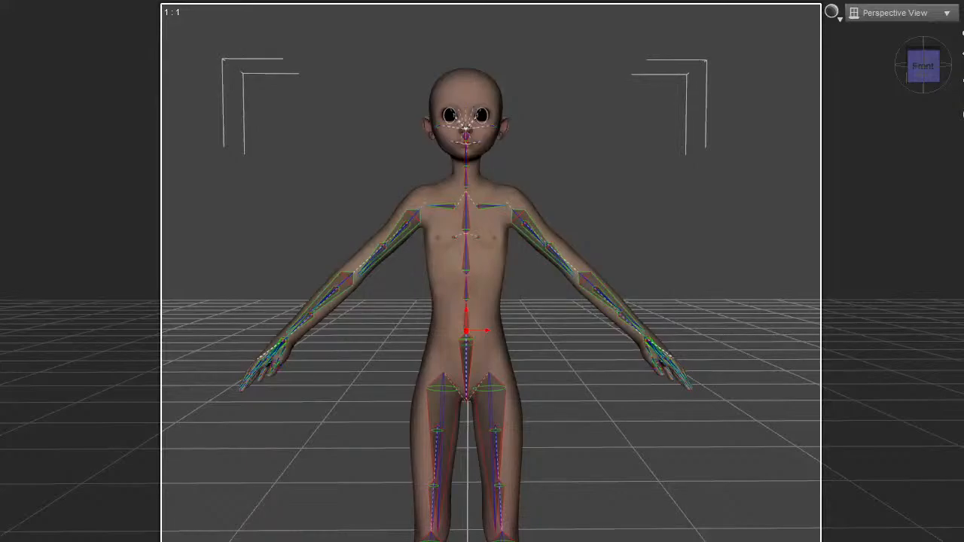
pyautogui.moveTo(912, 75)
pyautogui.mouseDown()
pyautogui.moveTo(958, 83)
pyautogui.moveTo(917, 97)
pyautogui.moveTo(895, 78)
pyautogui.moveTo(914, 67)
pyautogui.mouseUp()
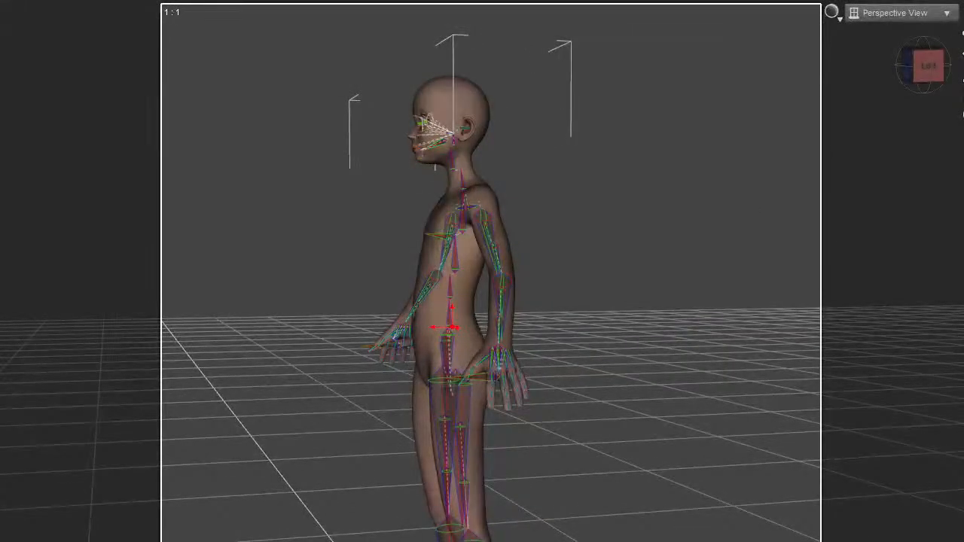
pyautogui.click(920, 84)
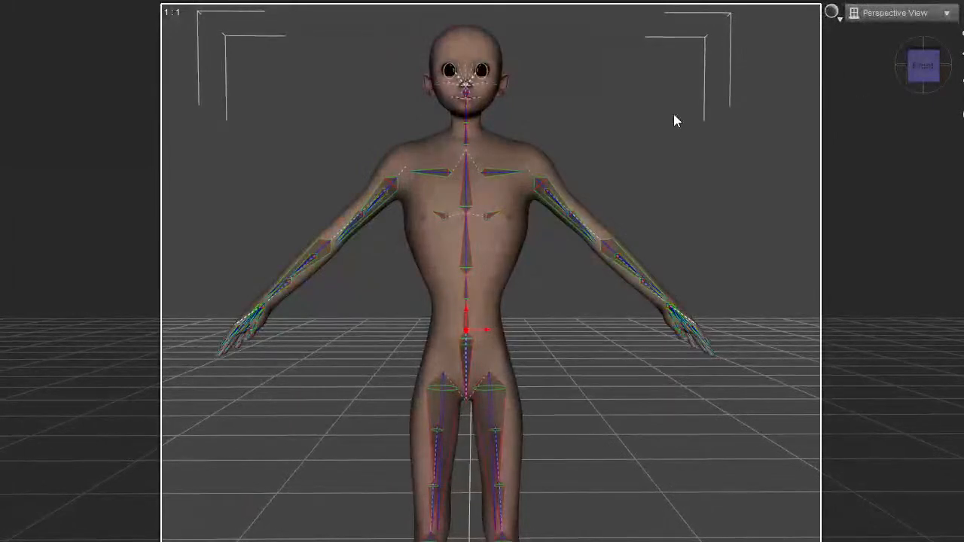
pyautogui.hotkey('ctrl', 'z')
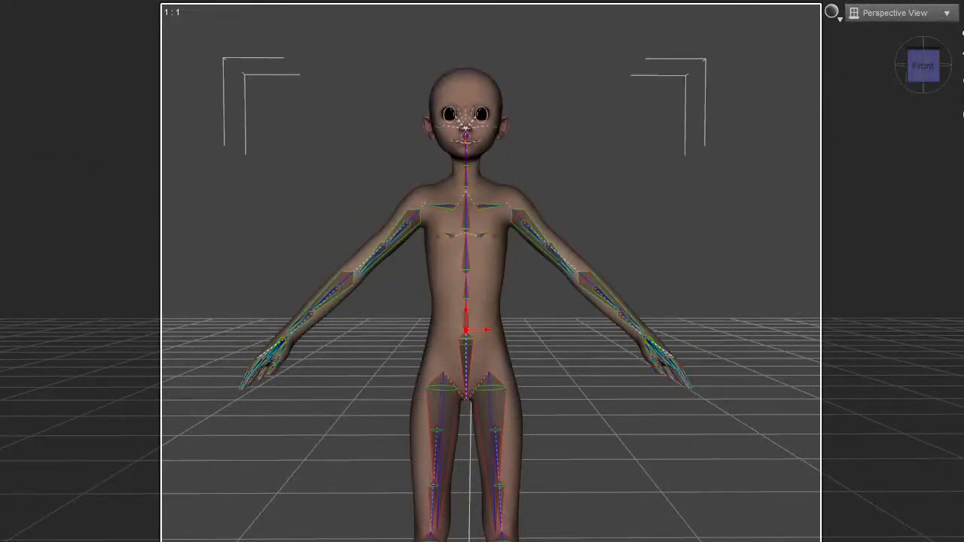
pyautogui.moveTo(65, 96); pyautogui.dragTo(209, 101)
pyautogui.moveTo(15, 98)
pyautogui.mouseDown()
pyautogui.moveTo(0, 99)
pyautogui.moveTo(429, 115)
pyautogui.moveTo(0, 108)
pyautogui.mouseUp()
pyautogui.hotkey('ctrl', 'z')
# Step: Enlarge the figure's feet and check the leg and foot bone alignment from above, the side and the front
pyautogui.click(923, 68)
pyautogui.moveTo(923, 69); pyautogui.dragTo(923, 104)
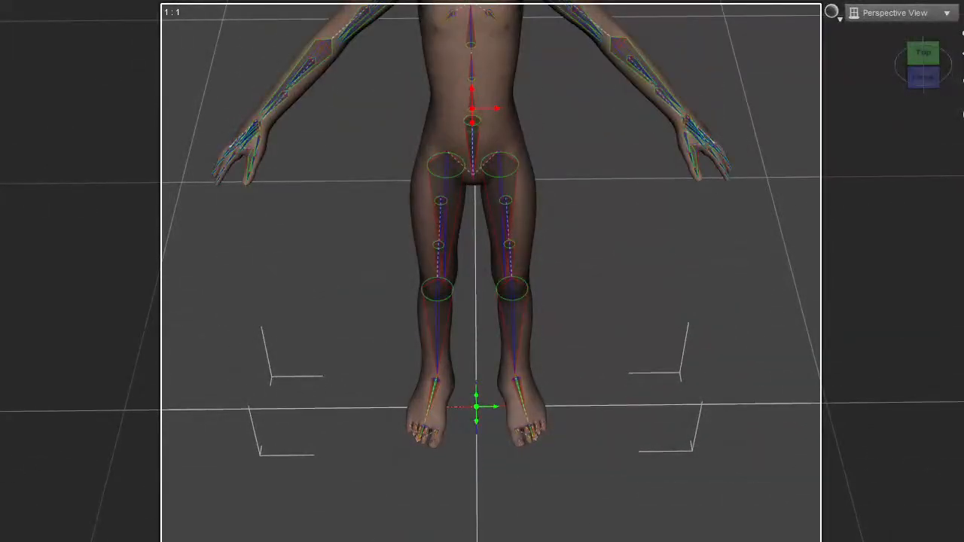
pyautogui.moveTo(923, 78); pyautogui.dragTo(869, 69)
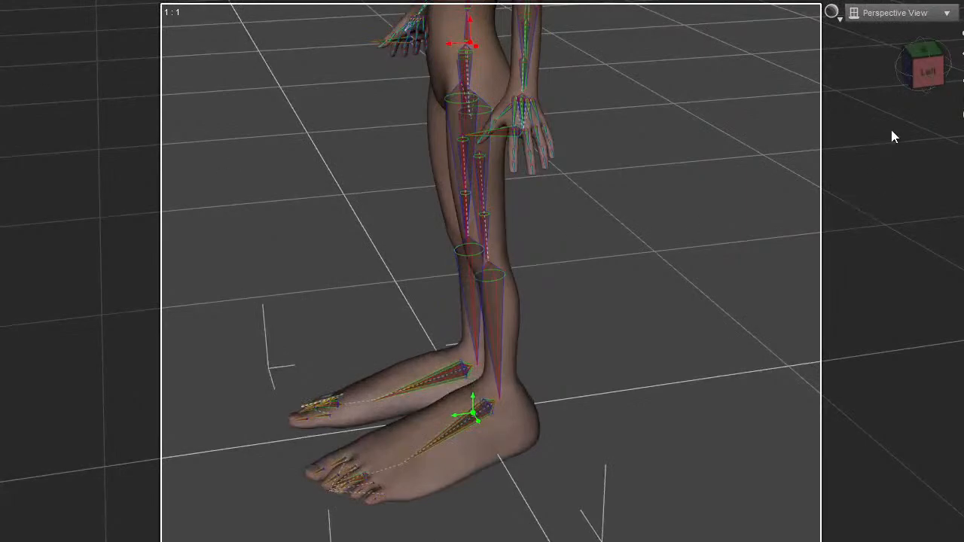
pyautogui.click(907, 70)
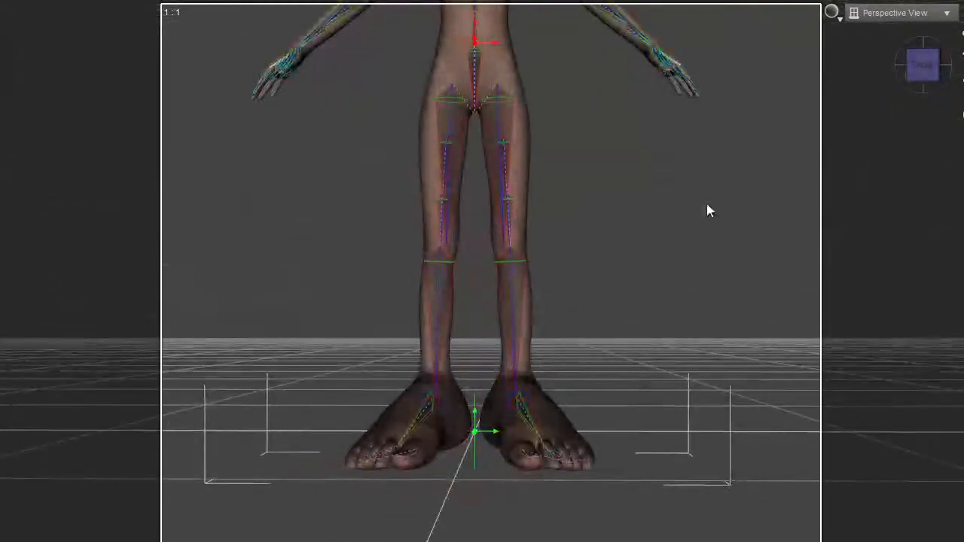
pyautogui.scroll(-4, 706, 204)
# Step: Enlarge the figure's hands and check the hand bone alignment from the front
pyautogui.moveTo(957, 51)
pyautogui.mouseDown()
pyautogui.moveTo(956, 67)
pyautogui.moveTo(958, 38)
pyautogui.moveTo(959, 76)
pyautogui.moveTo(958, 46)
pyautogui.mouseUp()
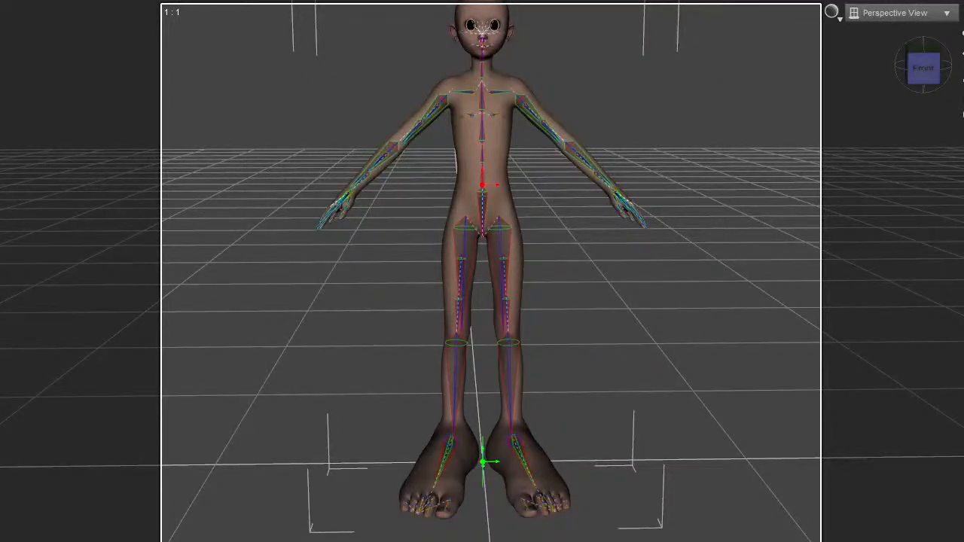
pyautogui.moveTo(2, 83); pyautogui.dragTo(247, 78)
pyautogui.moveTo(959, 34); pyautogui.dragTo(962, 121)
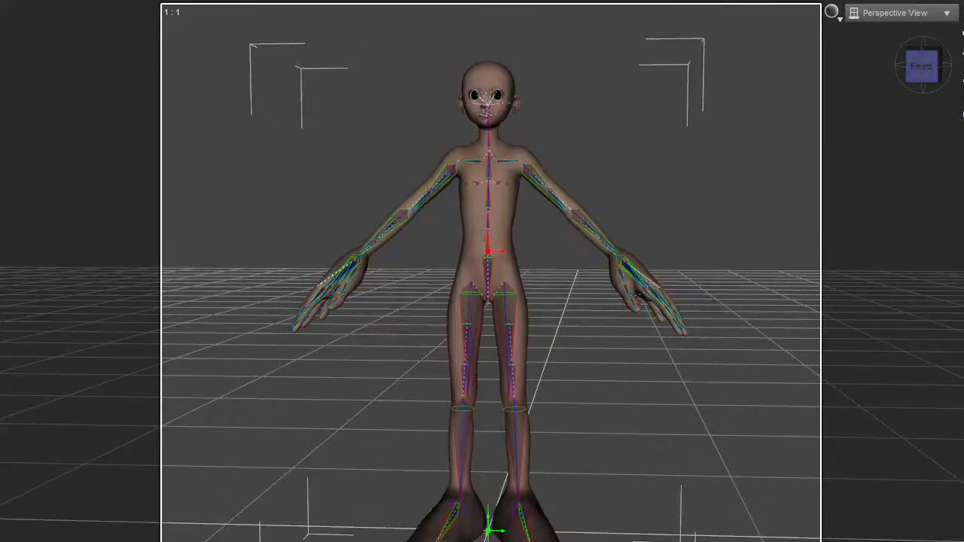
# Step: Pose the legs with the figure's left thigh raised and knee bent, and the standing right foot moved in beneath the body
pyautogui.moveTo(557, 528); pyautogui.dragTo(640, 211)
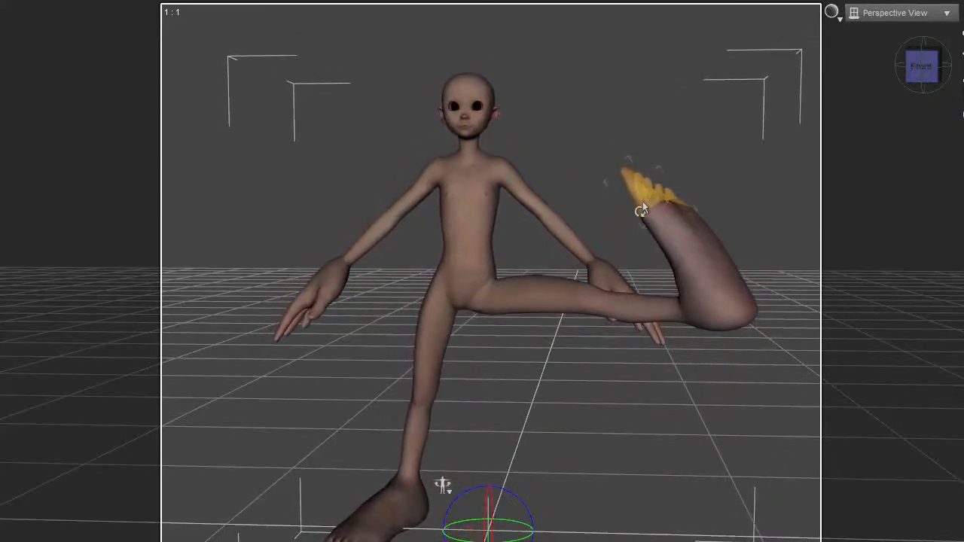
pyautogui.moveTo(364, 519); pyautogui.dragTo(461, 531)
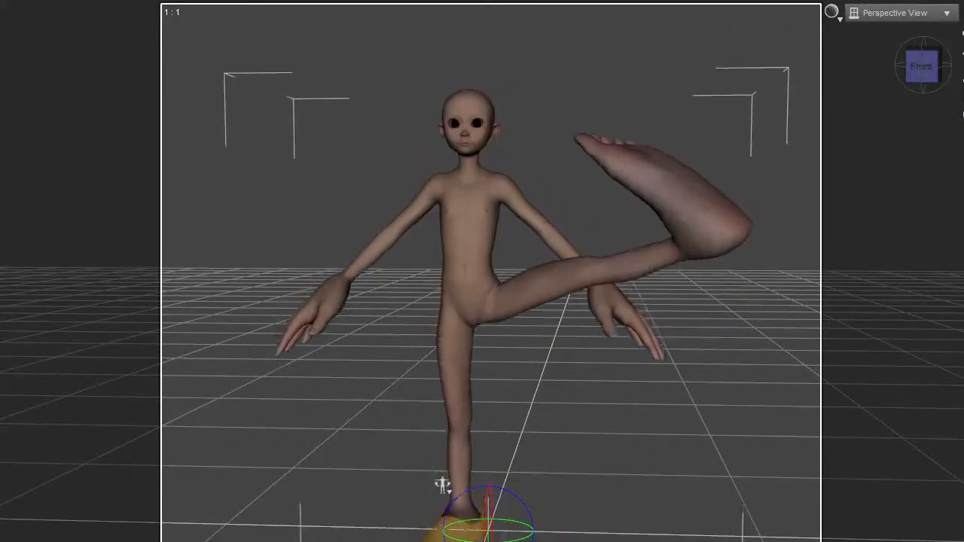
pyautogui.click(617, 280)
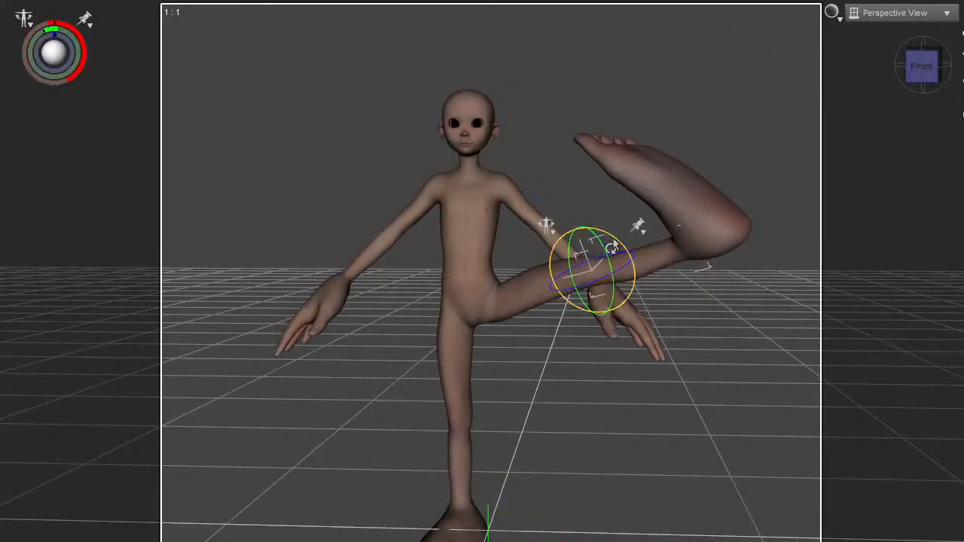
pyautogui.moveTo(611, 249); pyautogui.dragTo(541, 530)
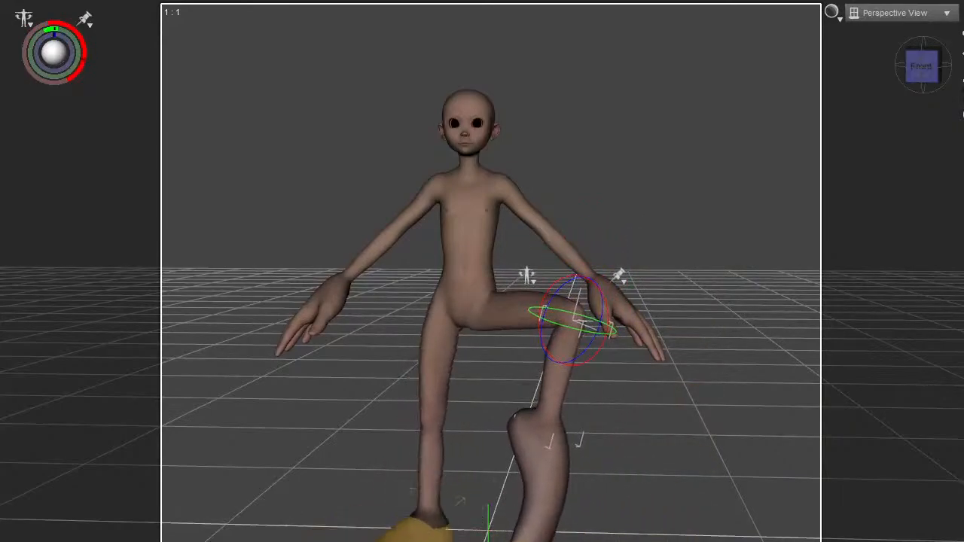
pyautogui.moveTo(413, 527); pyautogui.dragTo(448, 498)
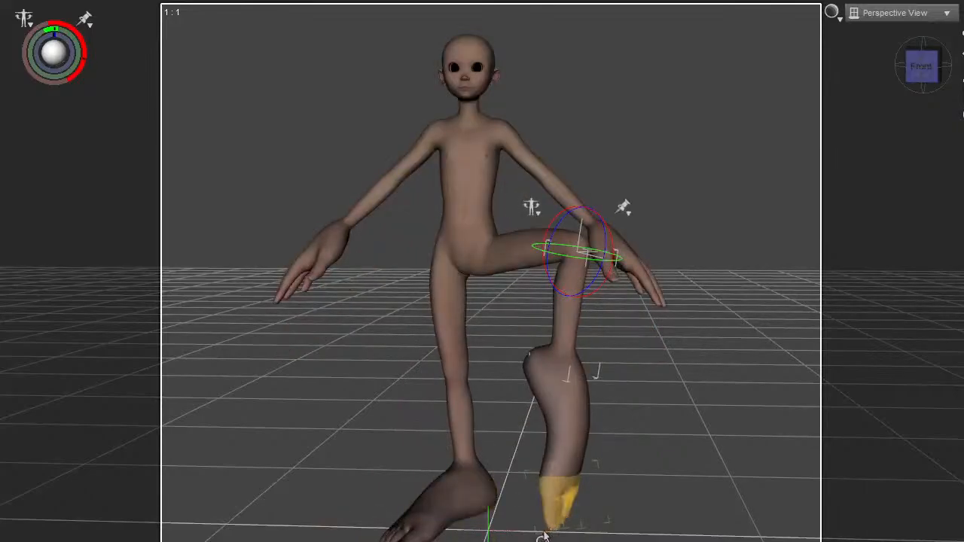
pyautogui.moveTo(544, 536); pyautogui.dragTo(519, 539)
pyautogui.moveTo(372, 534); pyautogui.dragTo(488, 534)
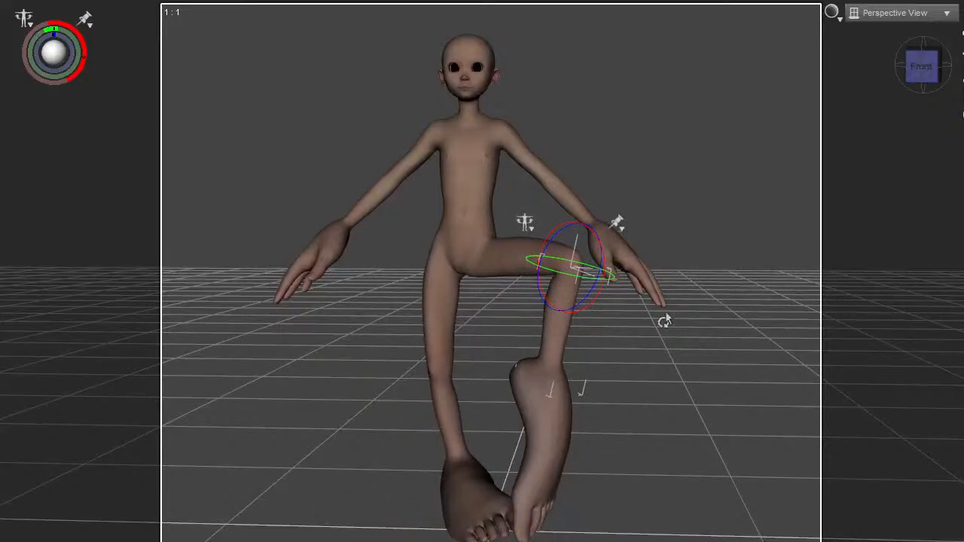
# Step: Pose the upper body by raising the figure's left hand beside the head, lowering the right arm and adjusting the head
pyautogui.moveTo(683, 294); pyautogui.dragTo(591, 113)
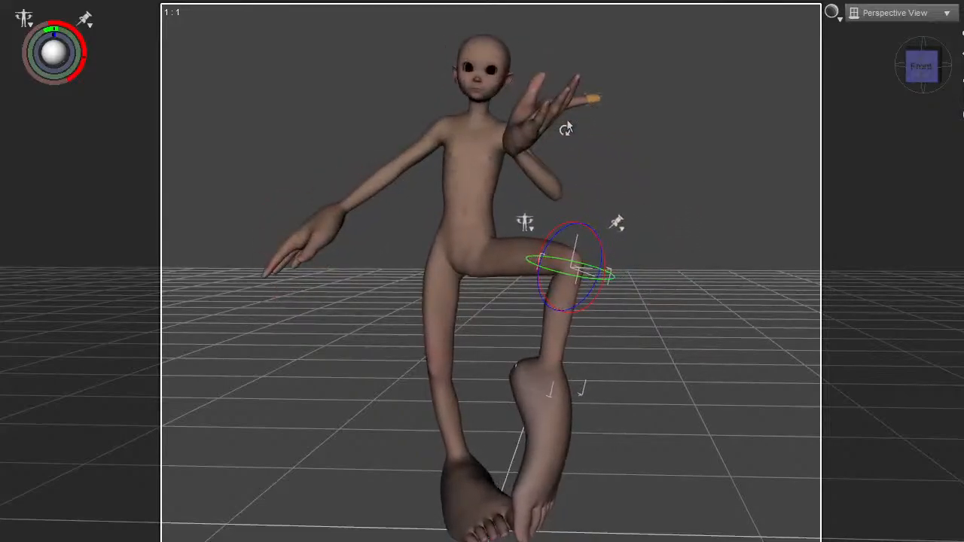
pyautogui.moveTo(301, 267); pyautogui.dragTo(417, 265)
pyautogui.hotkey('ctrl', 'z')
pyautogui.moveTo(366, 204); pyautogui.dragTo(389, 246)
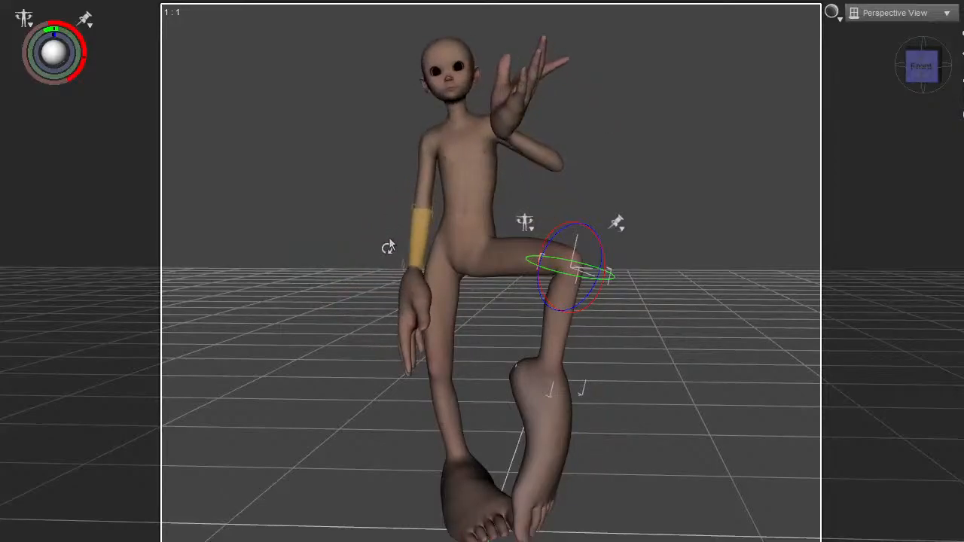
pyautogui.moveTo(451, 101)
pyautogui.mouseDown()
pyautogui.moveTo(441, 105)
pyautogui.moveTo(452, 101)
pyautogui.mouseUp()
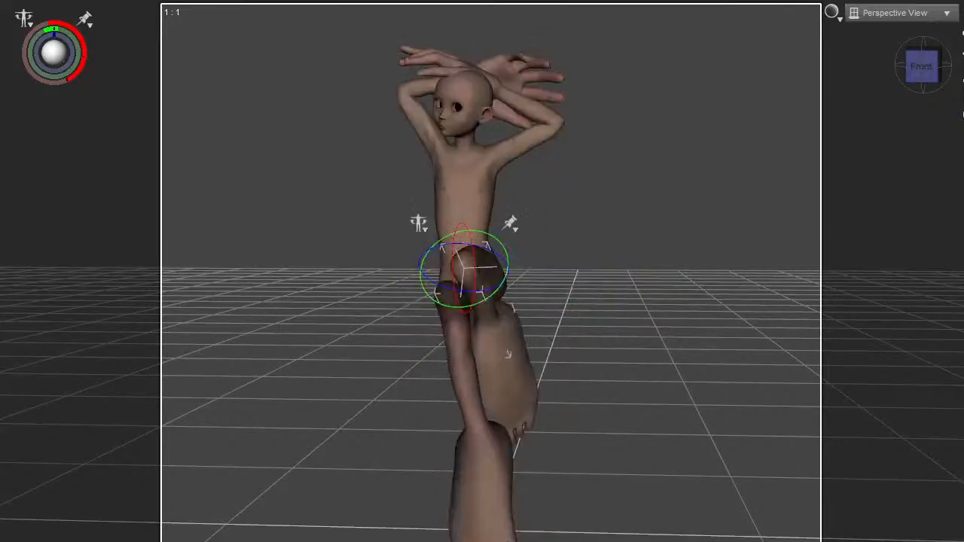
# Step: Examine the elongated limbs and enlarged hands in the raised-arm and striding poses from several angles
pyautogui.moveTo(931, 79); pyautogui.dragTo(935, 55)
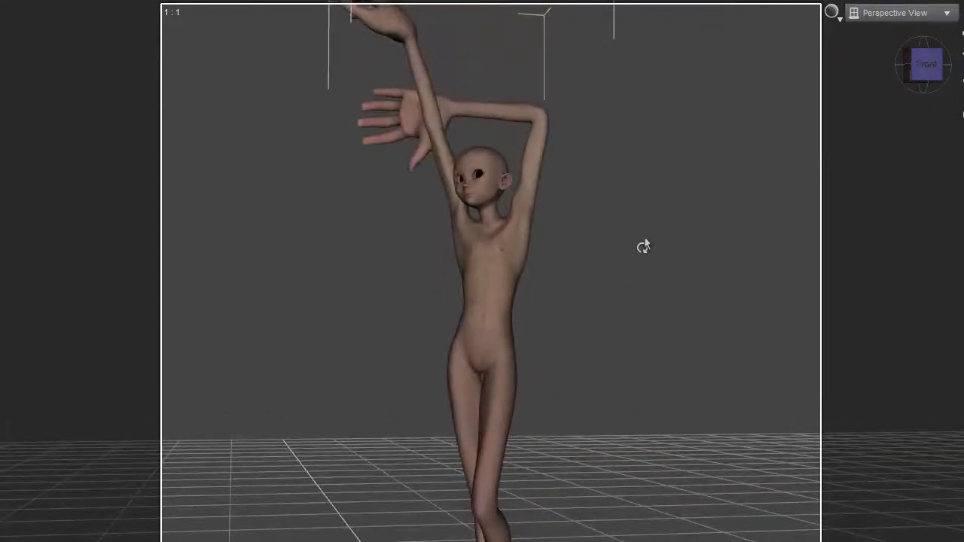
pyautogui.scroll(-2, 643, 245)
pyautogui.moveTo(962, 53); pyautogui.dragTo(347, 368)
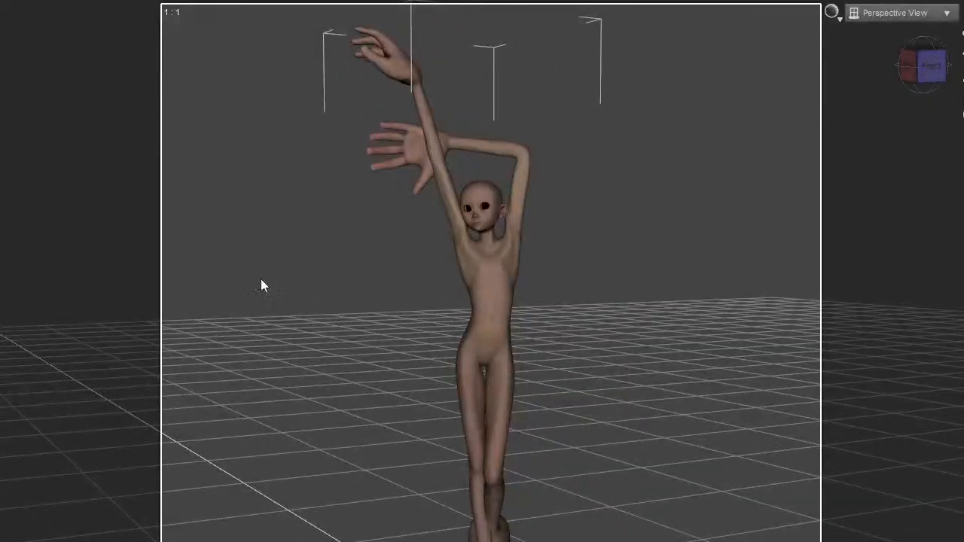
pyautogui.moveTo(923, 78); pyautogui.dragTo(954, 73)
pyautogui.click(923, 78)
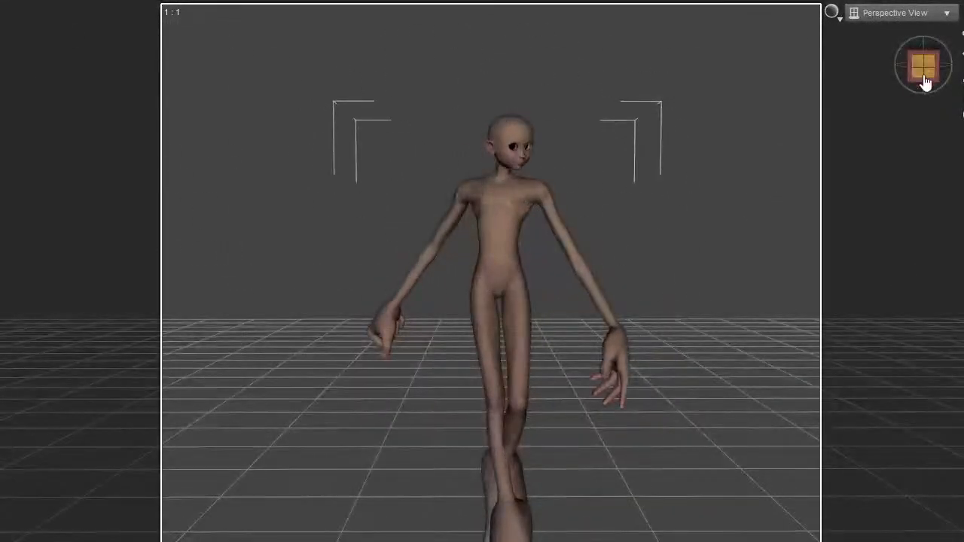